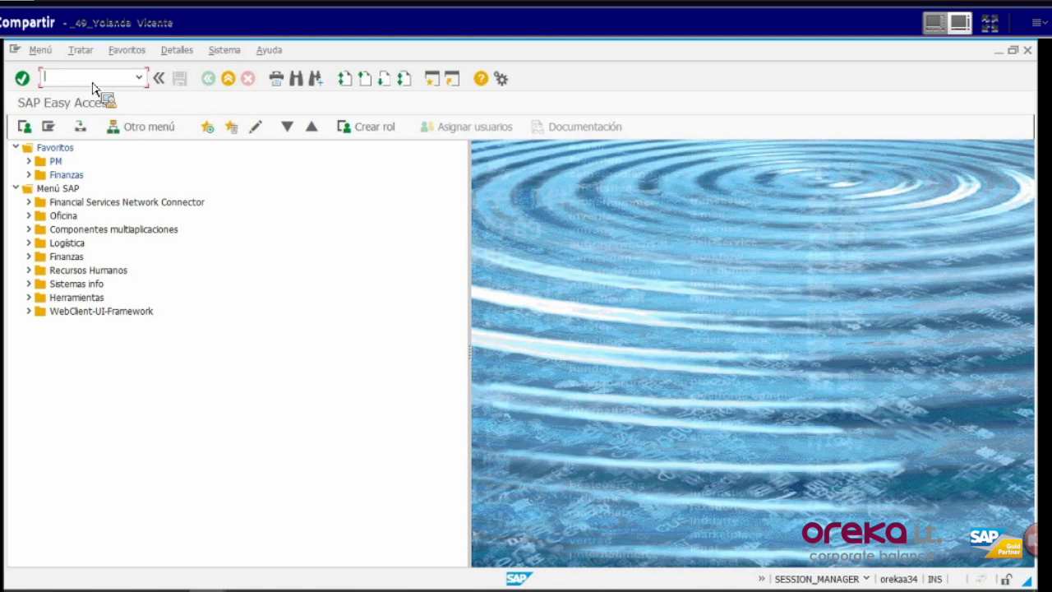
Step: Run transaction IW21 and start a new maintenance notification of class M1 (Solicitud PM)
text(iw21)
key(Return)
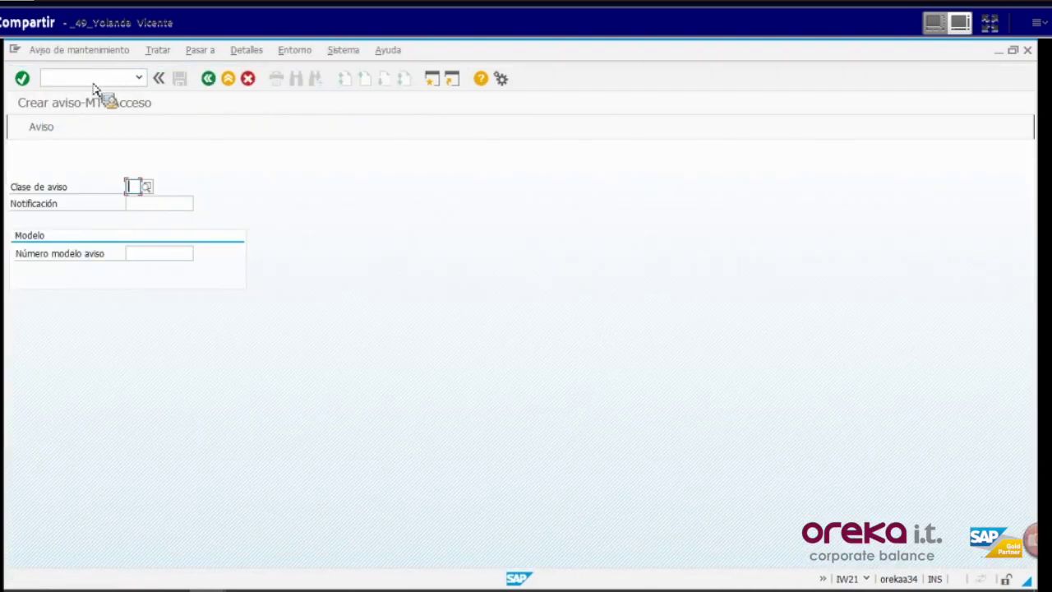
click(157, 201)
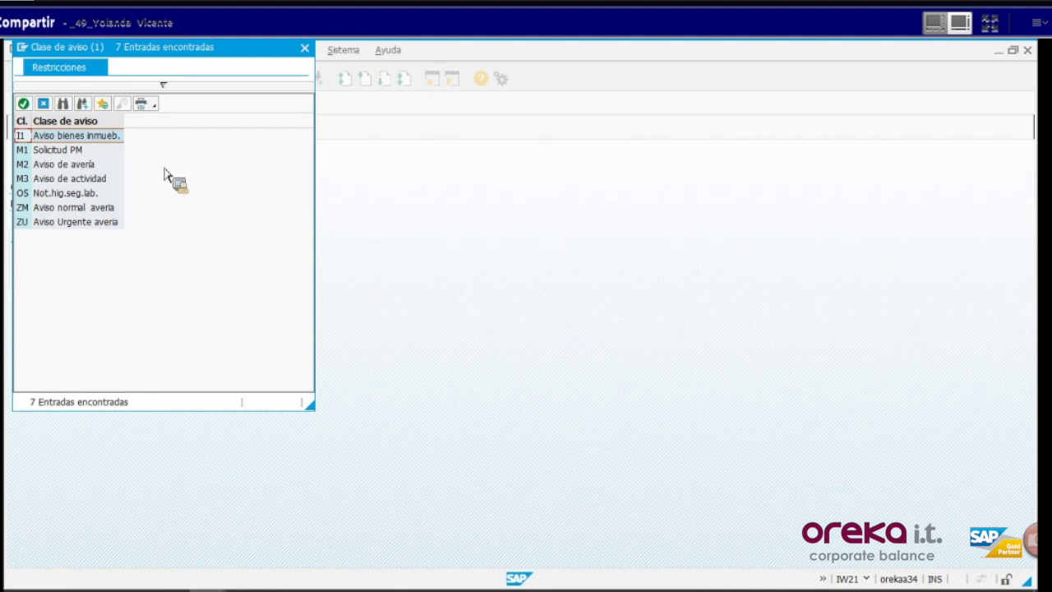
double_click(72, 154)
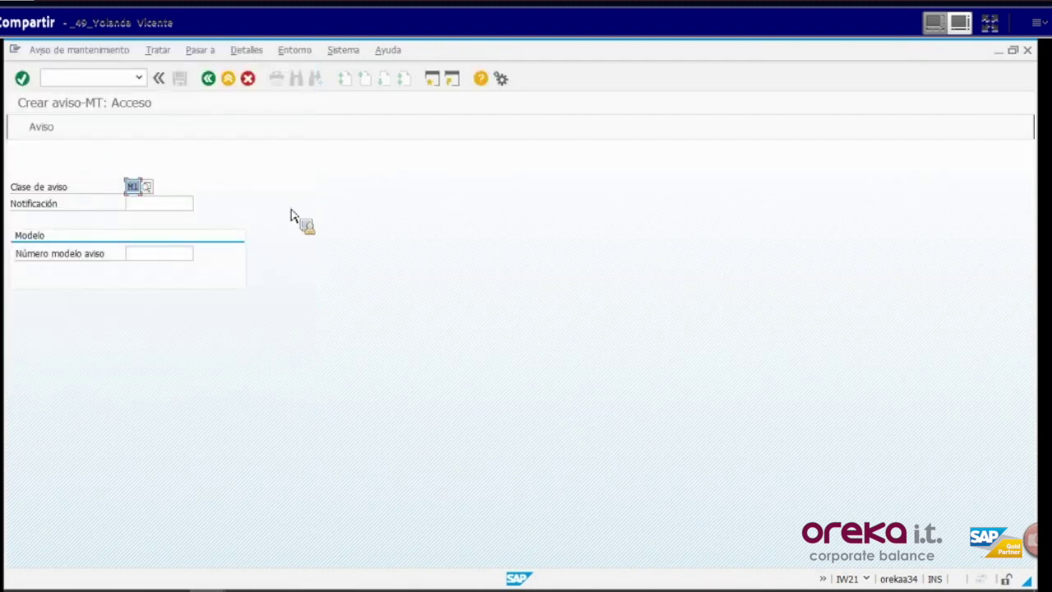
key(Return)
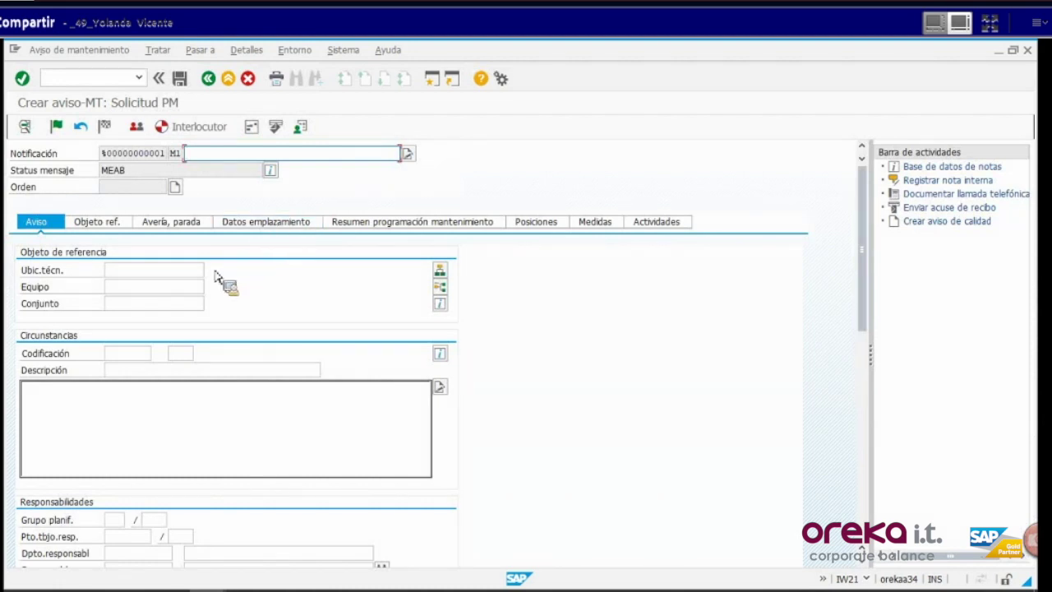
Step: Enter "aviso averia" as the short text of the notification
click(157, 274)
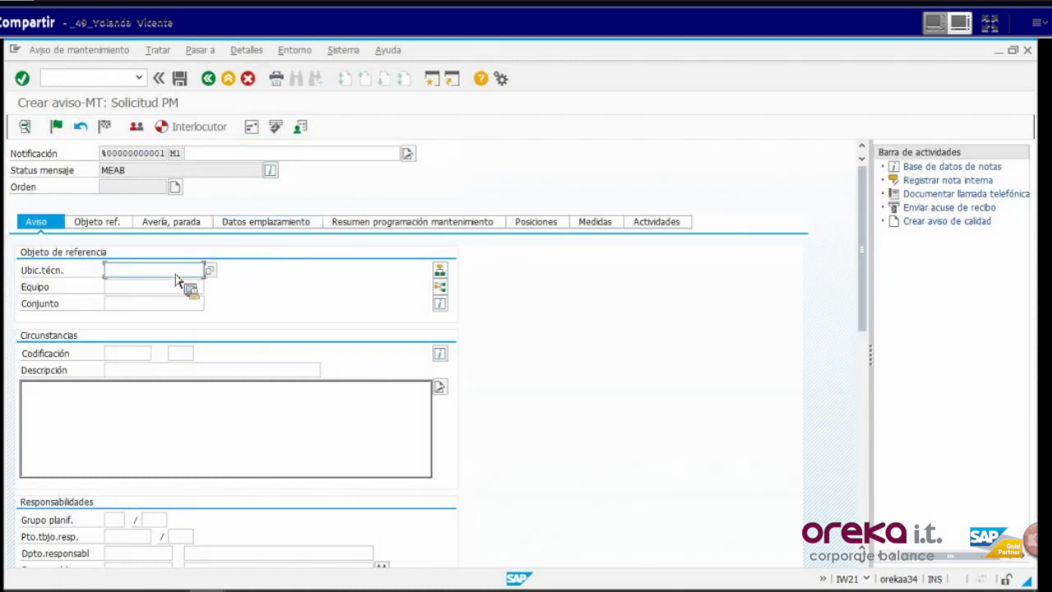
click(236, 156)
text(aviso averia)
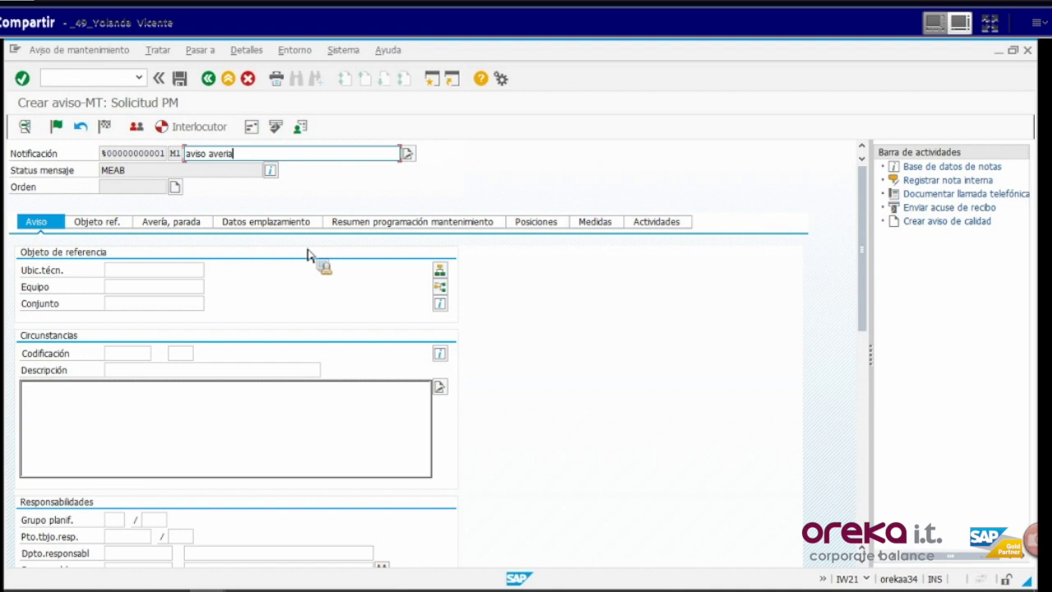
key(Tab)
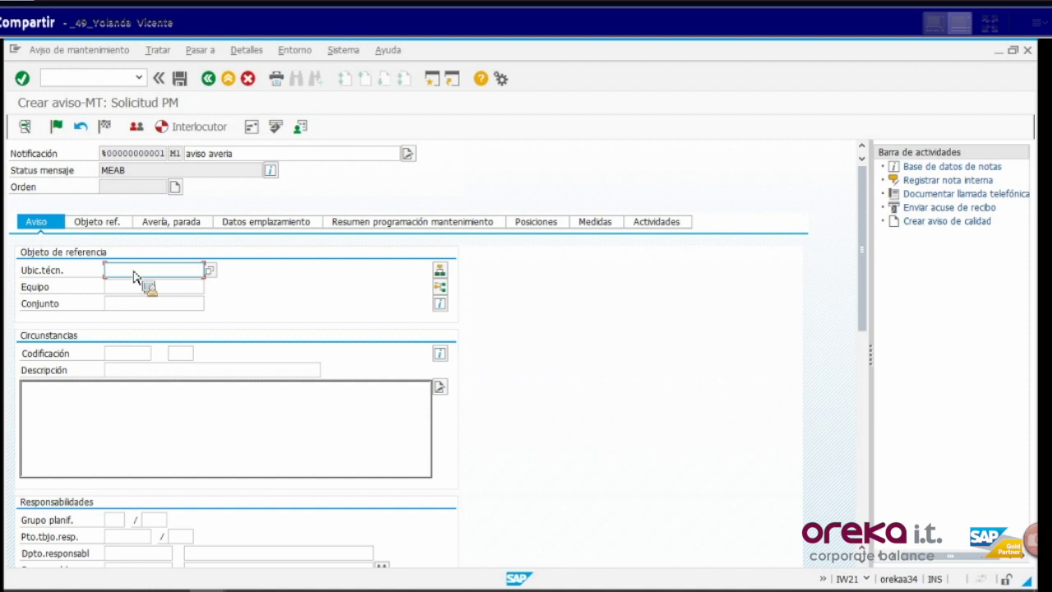
Step: Set the reference object to functional location 1000-1001 (cortadora) and equipment 10000001 (MÁQUINA CORTADORA), choosing both from the value help
click(212, 273)
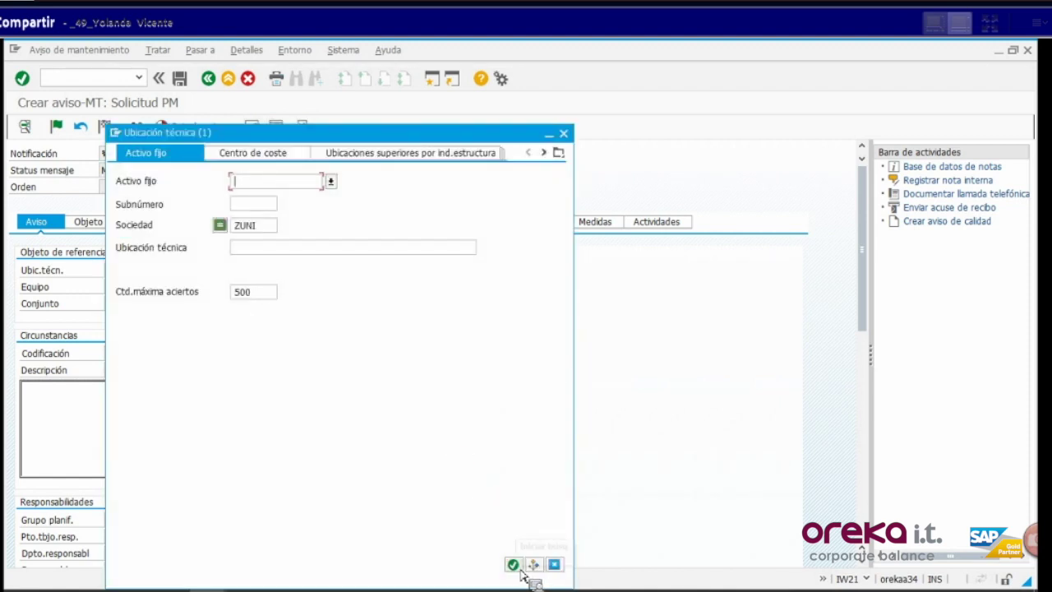
click(514, 565)
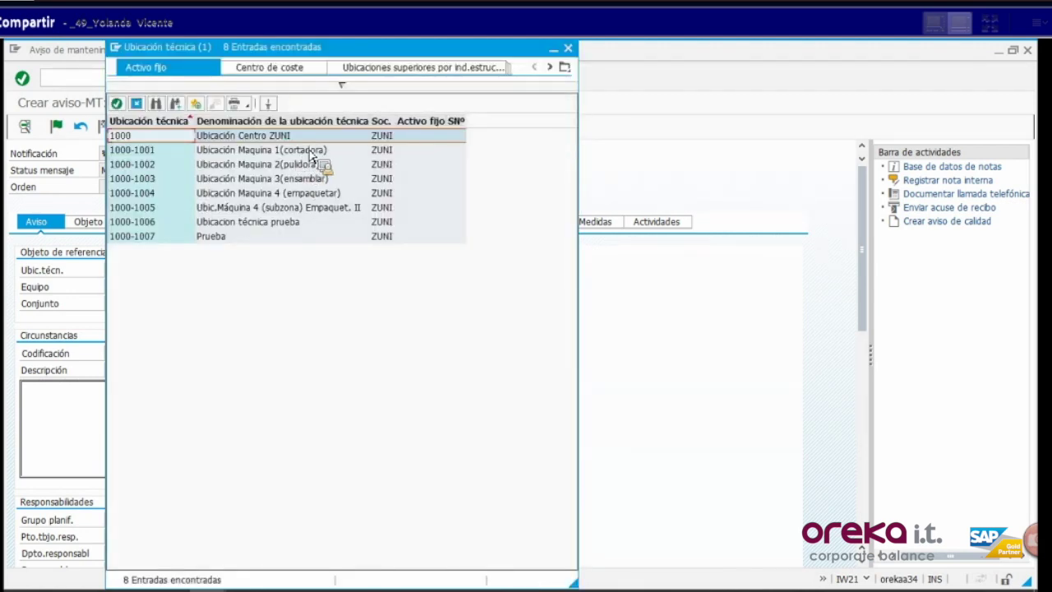
double_click(306, 151)
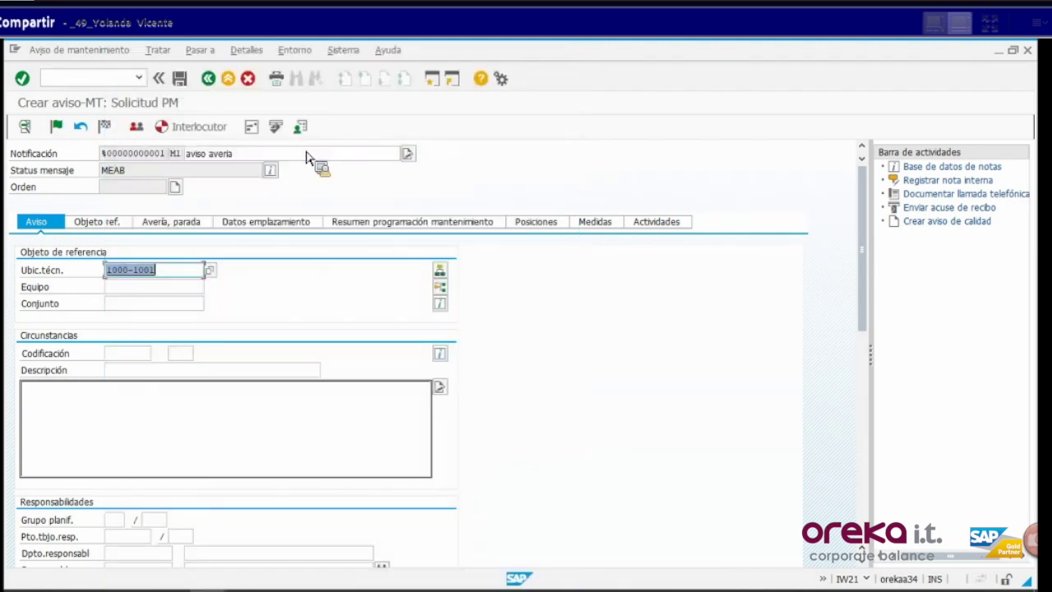
click(148, 287)
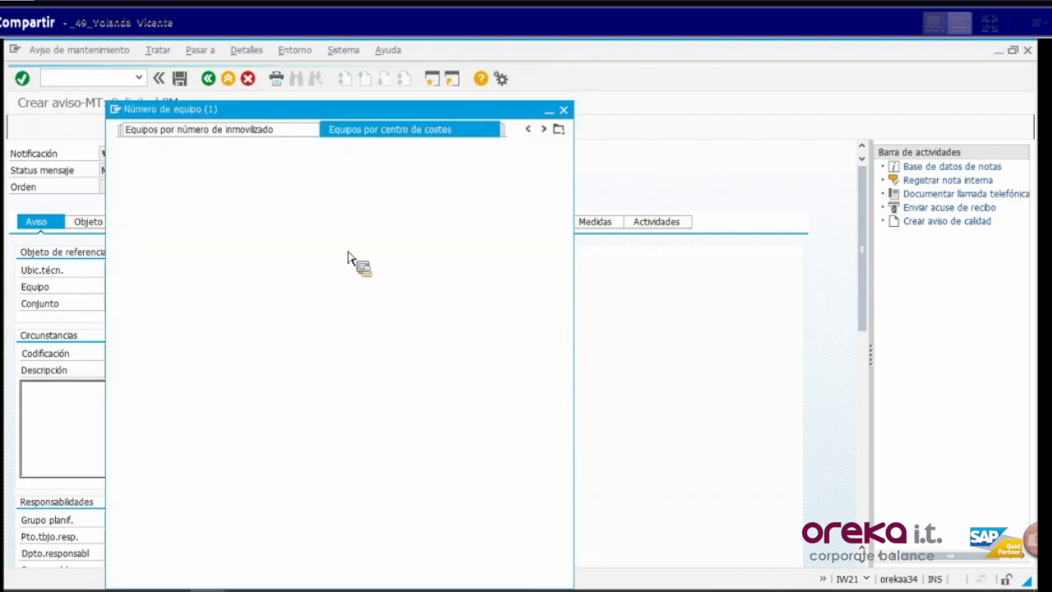
click(513, 566)
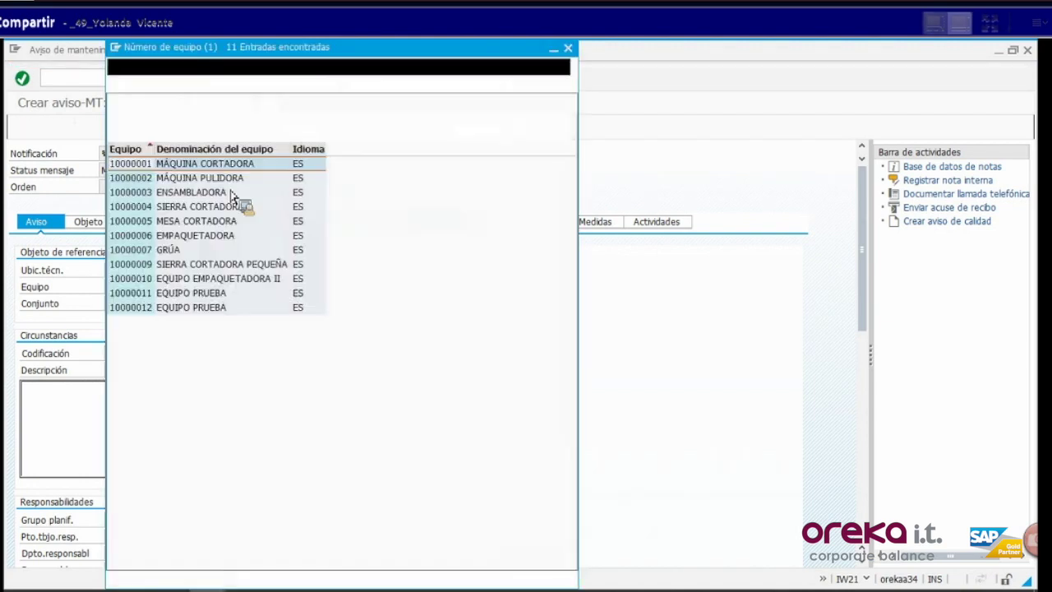
double_click(238, 165)
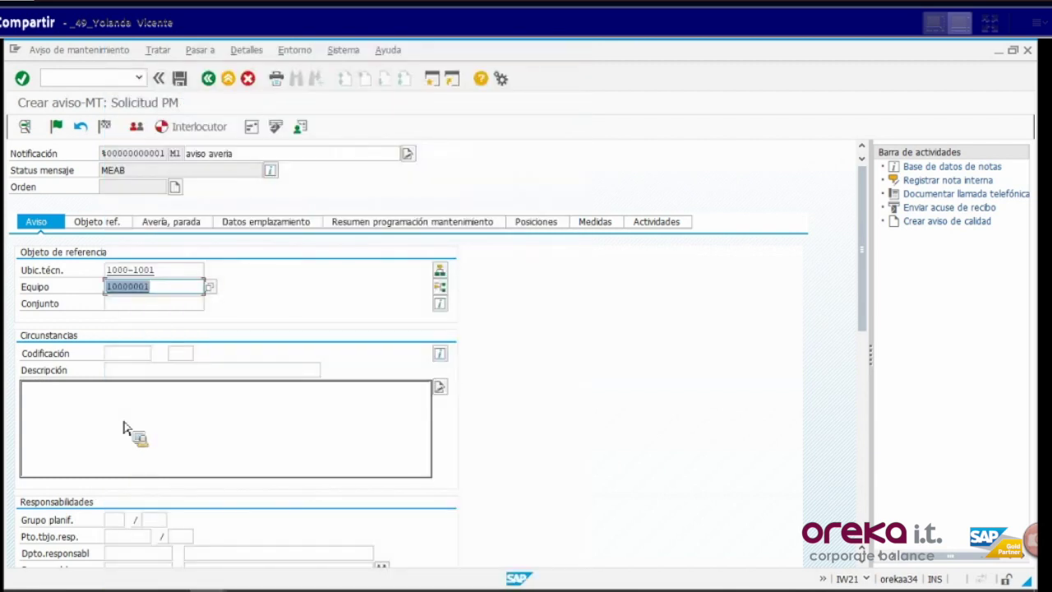
Step: Enter "averia maquina" as the long text and assign planner group 001 of ZUNI (Gr.Planif.PM1)
click(141, 429)
text(averia maquina)
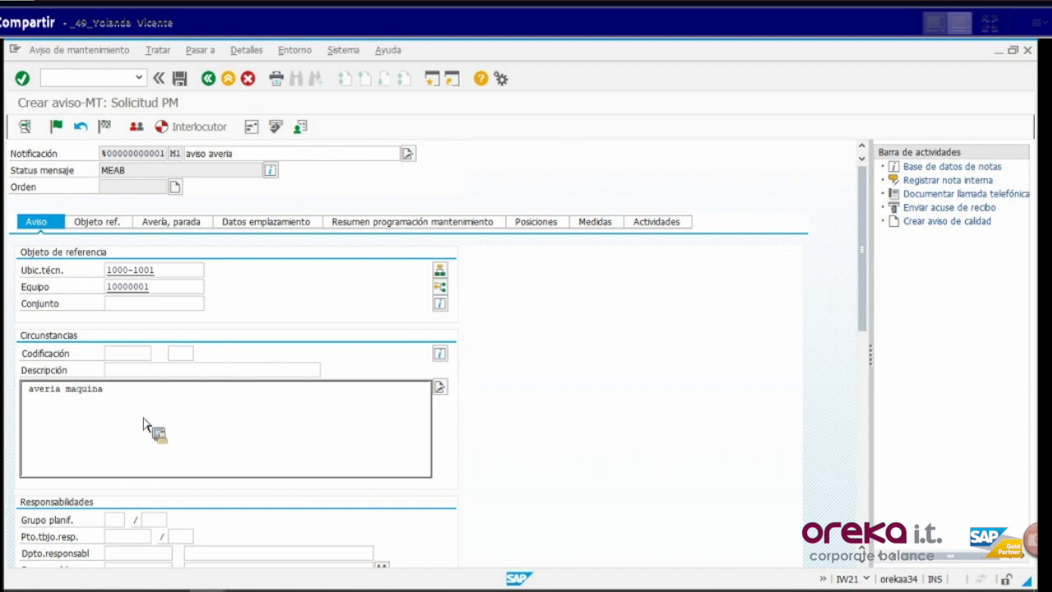
click(115, 520)
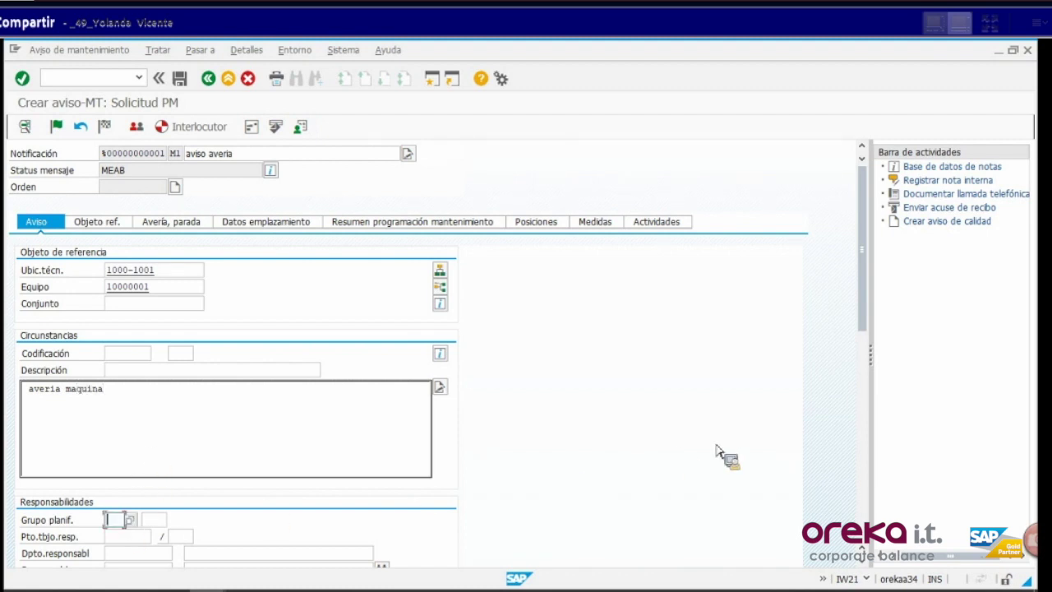
drag(862, 329, 860, 400)
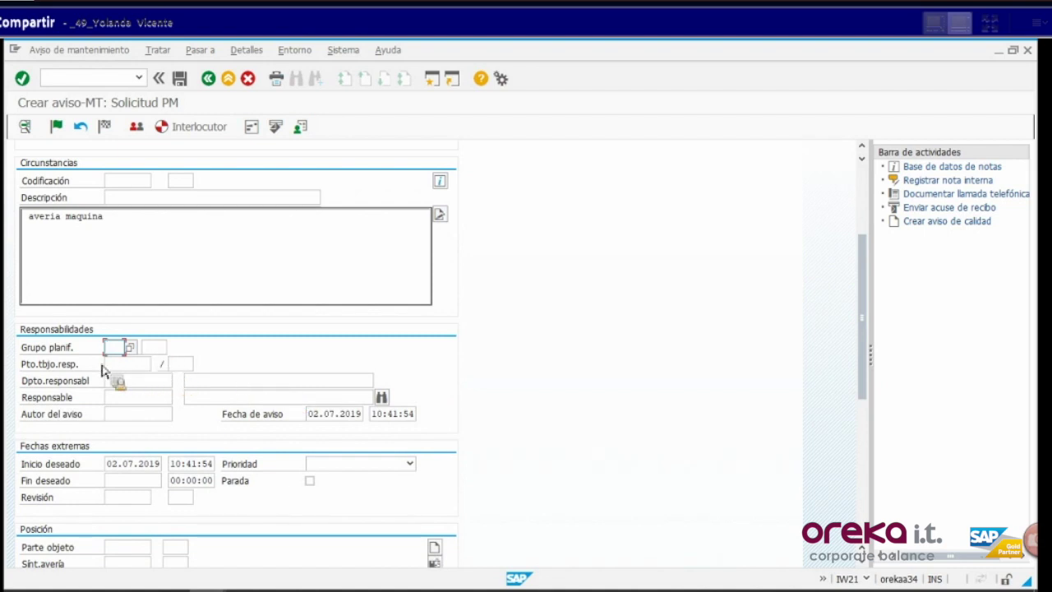
click(132, 349)
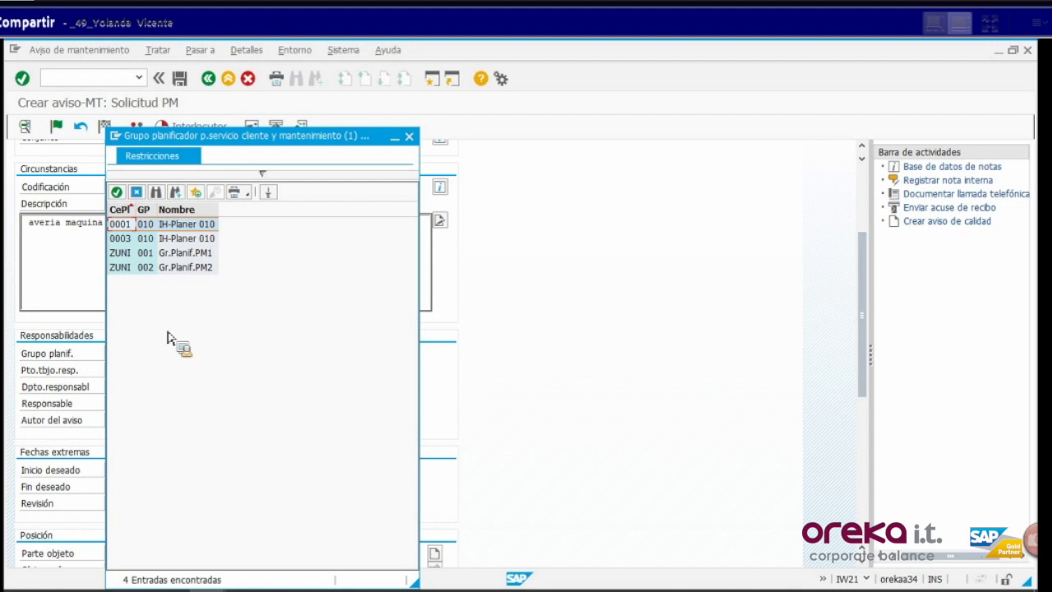
click(215, 256)
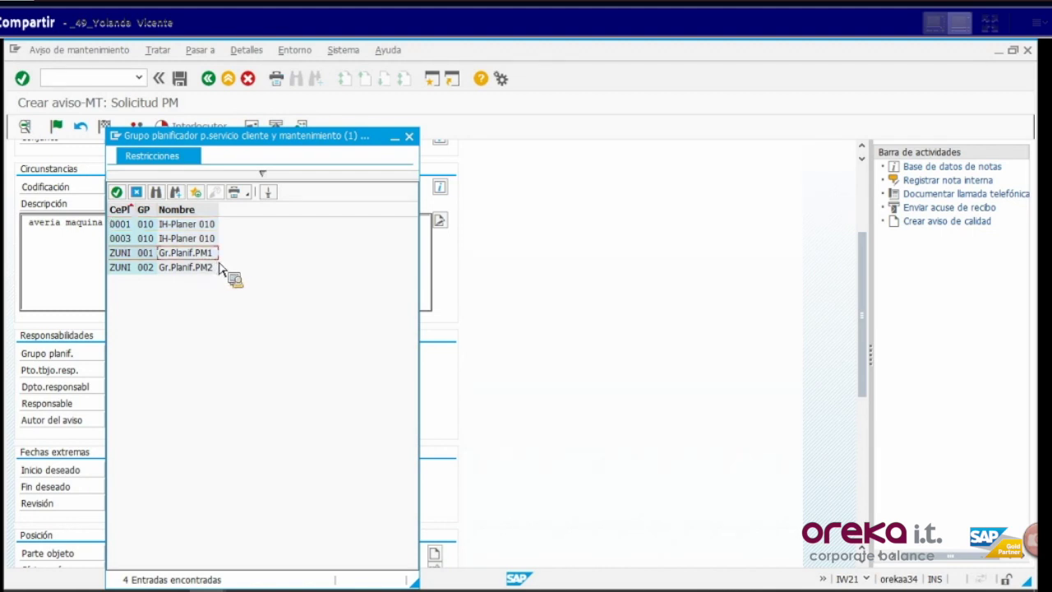
click(200, 272)
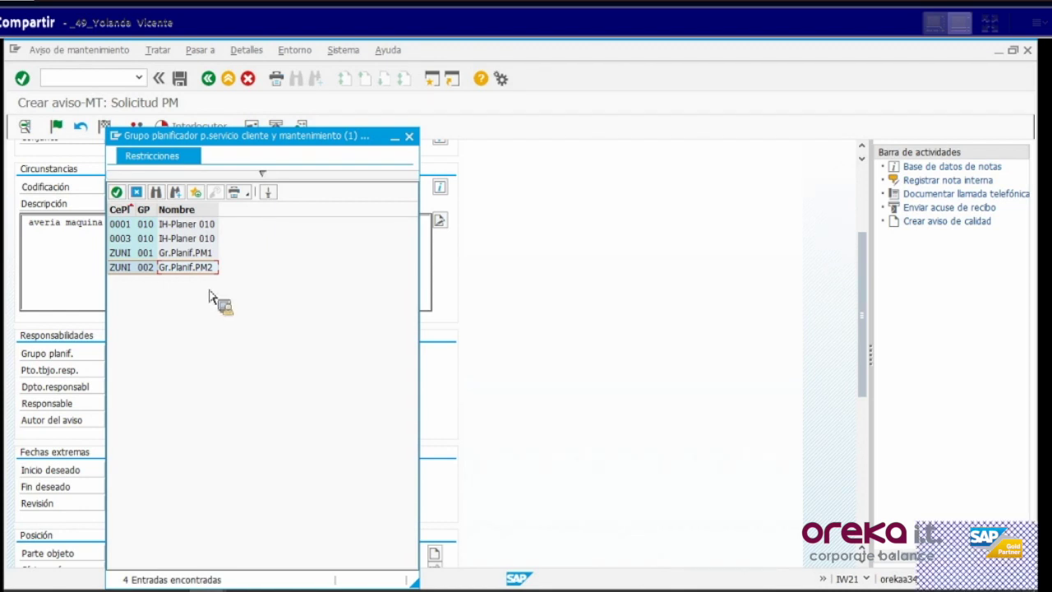
double_click(197, 252)
Step: Set the responsible work centre to MTO.GENE of ZUNI and fill in the notification author's initials
click(138, 373)
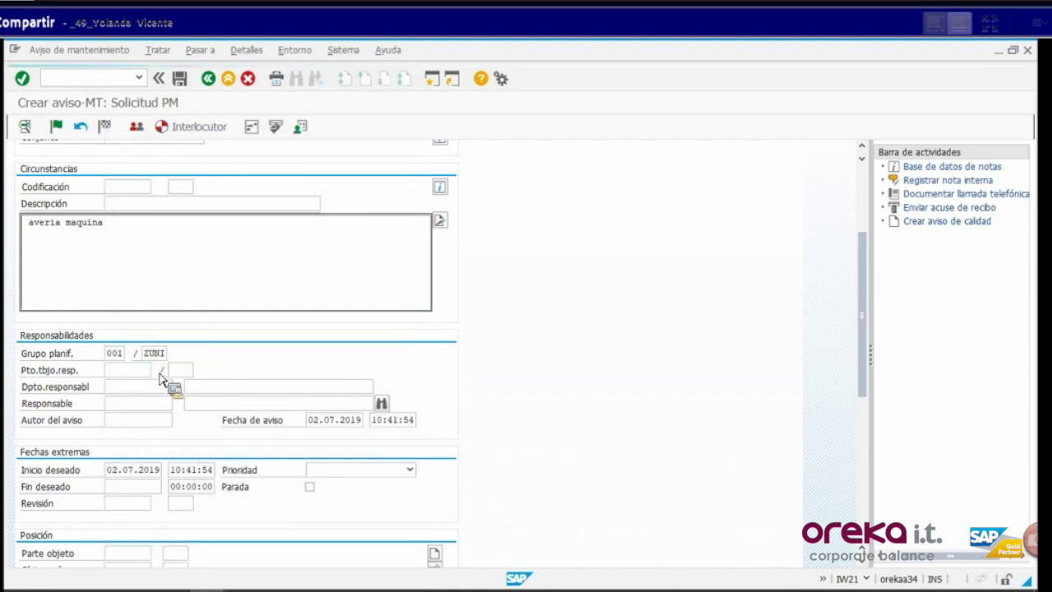
click(158, 371)
click(513, 565)
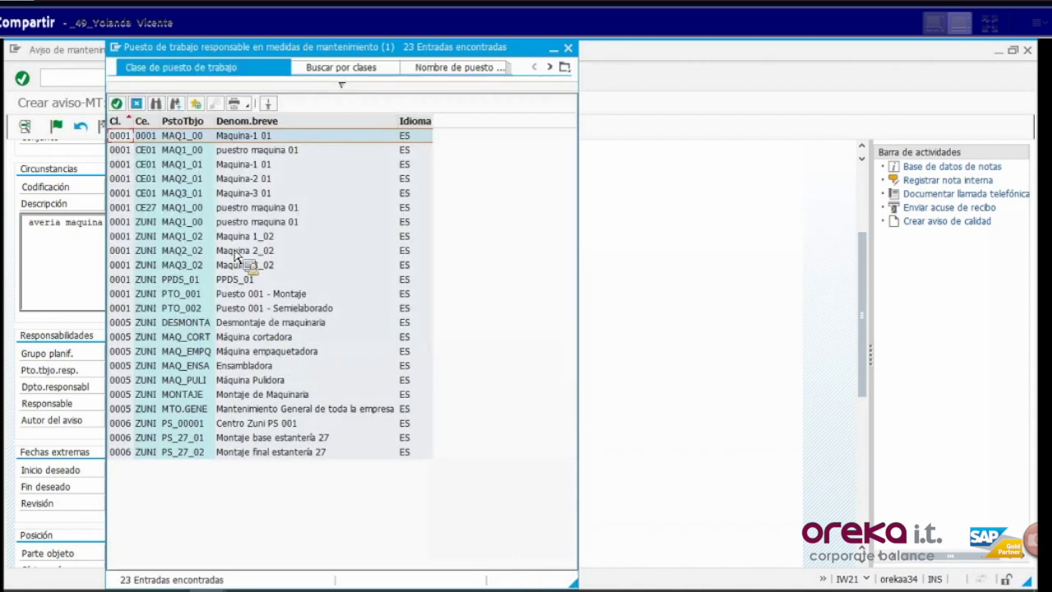
click(313, 410)
double_click(313, 410)
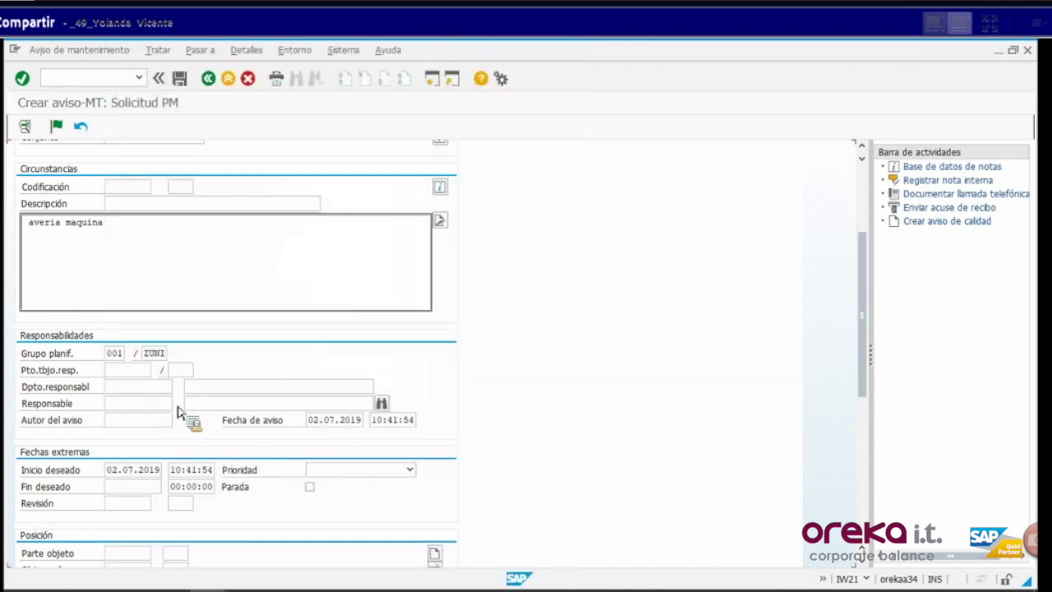
click(148, 400)
text(YVG)
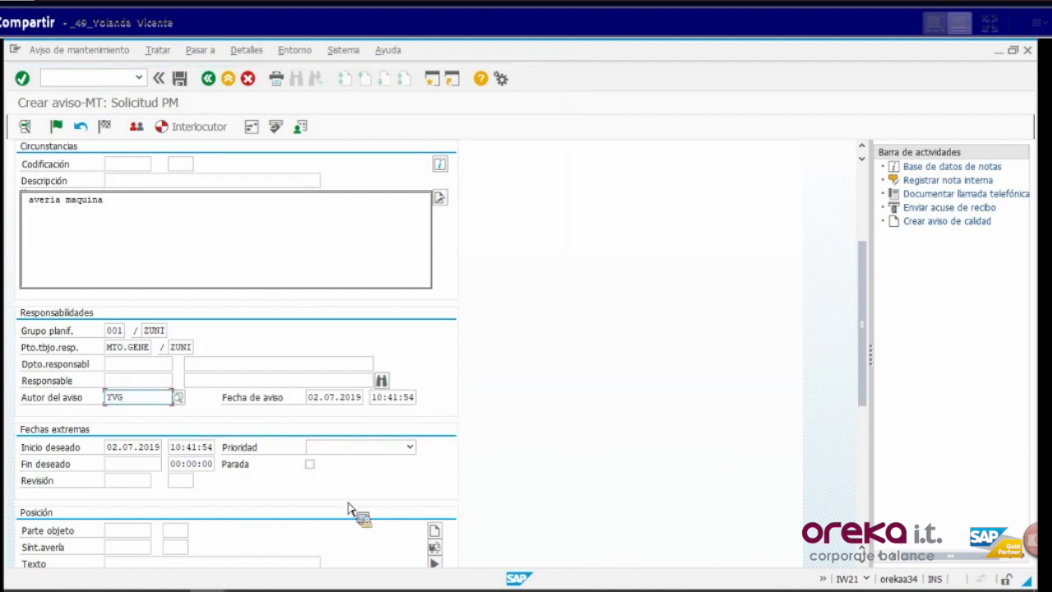
Step: Set the damage symptom to code 1, Ruido continuo, from catalogue group ZPM1
scroll(271, 512, down, 2)
click(151, 503)
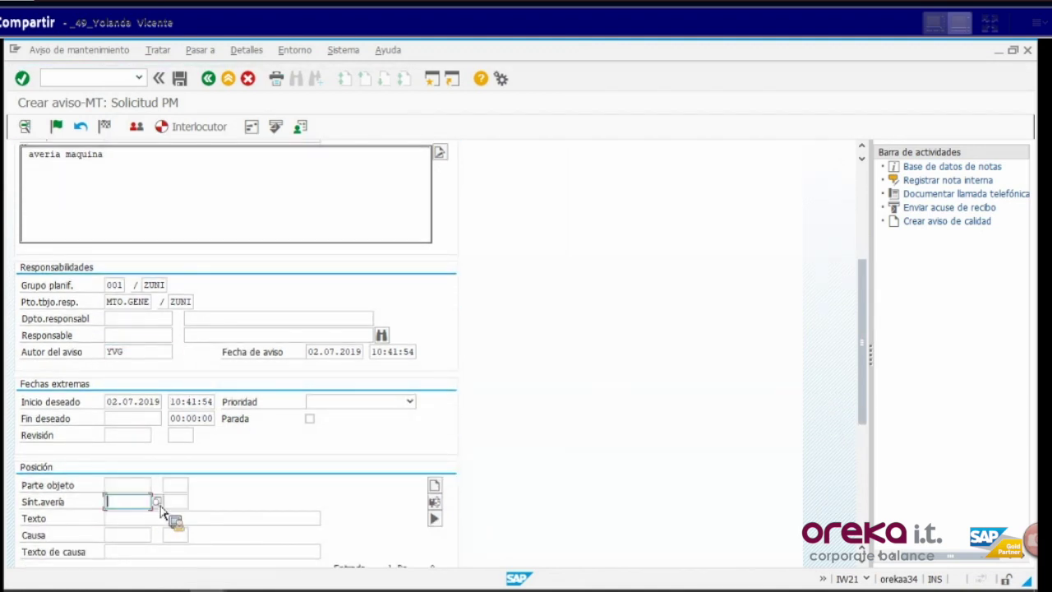
click(157, 502)
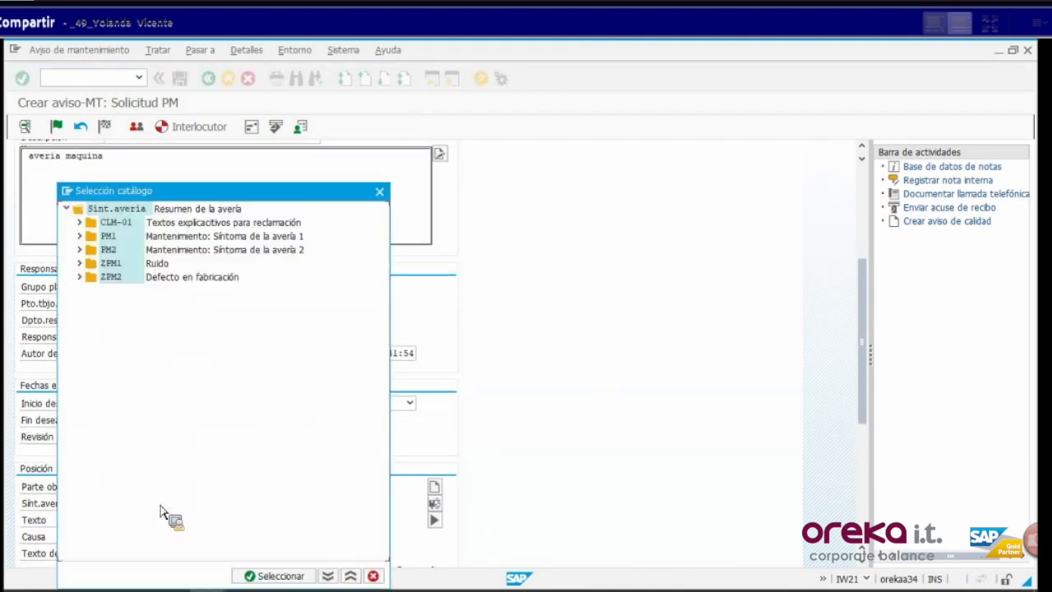
click(83, 265)
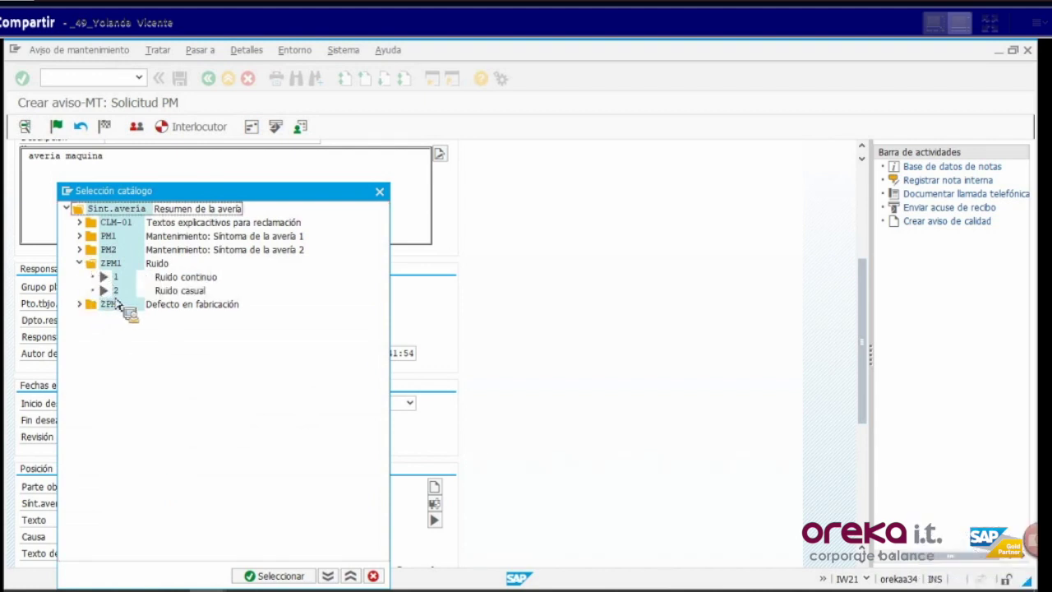
double_click(197, 278)
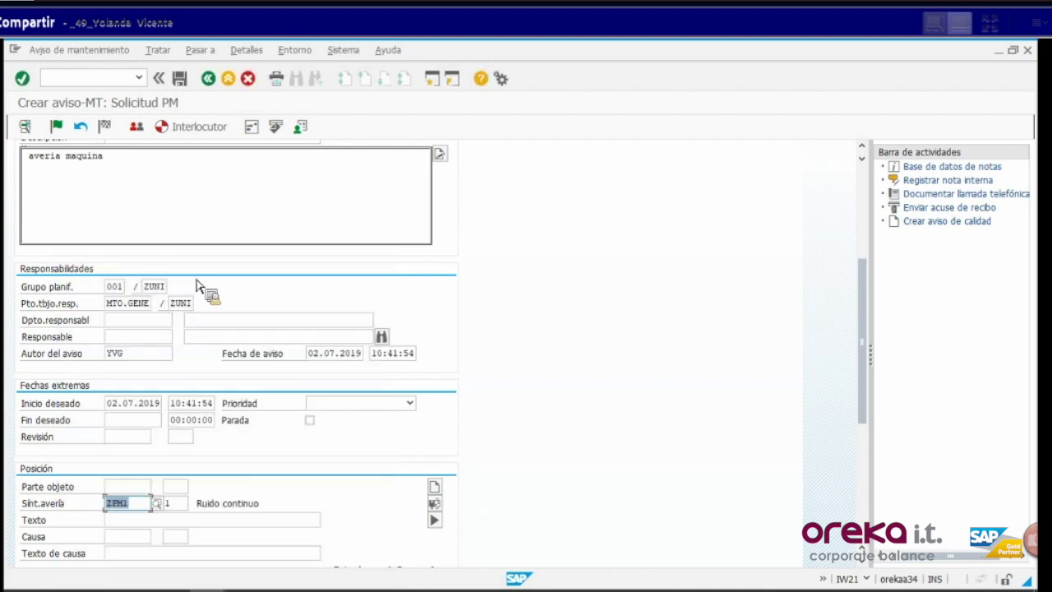
Step: Set the cause to code 1, Causa mecánica, from catalogue group ZPM1 (Motivos del mantenimiento)
click(142, 538)
click(158, 536)
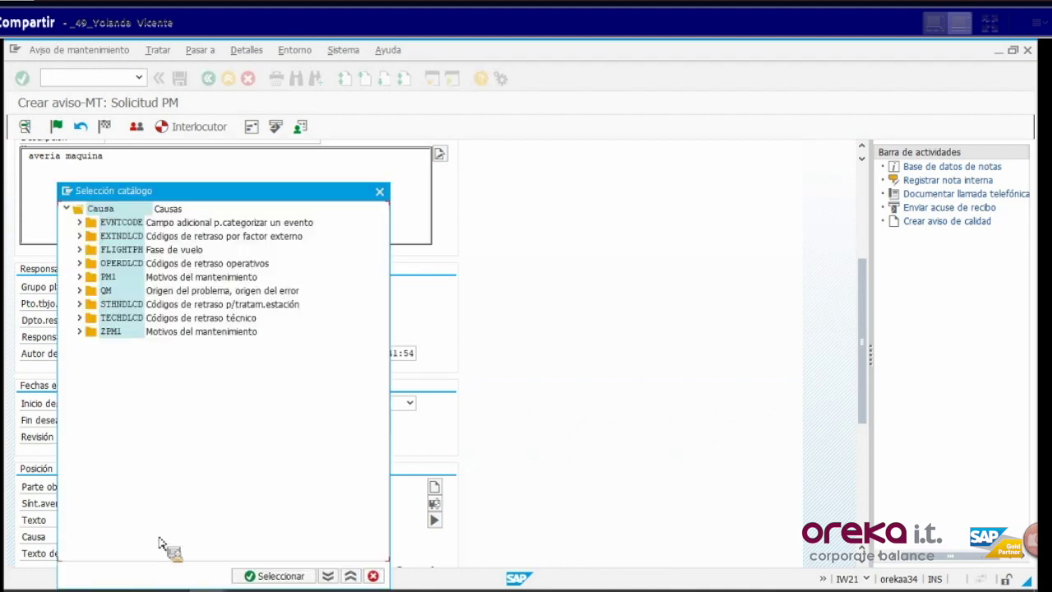
click(82, 333)
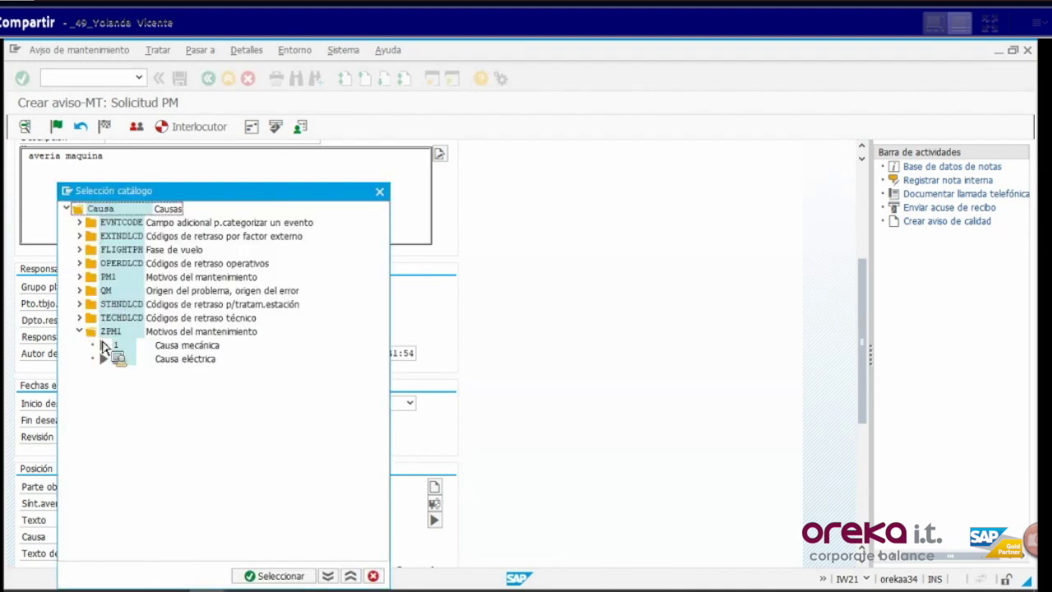
double_click(197, 347)
Step: Set the notification's priority to 3-medio and decline redefining the dates
drag(862, 415, 862, 498)
scroll(578, 404, up, 5)
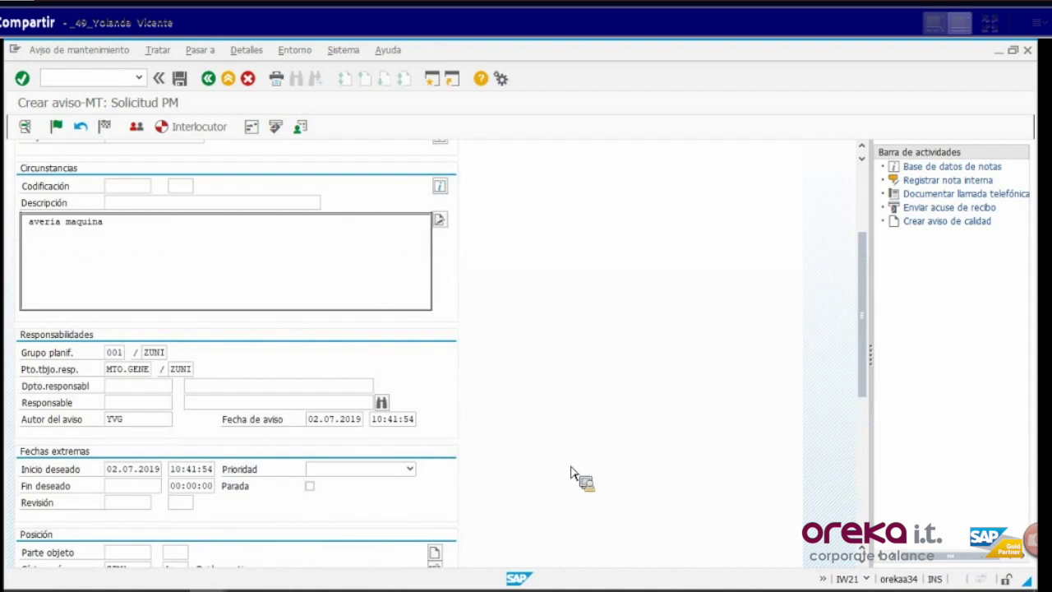
click(411, 469)
click(377, 508)
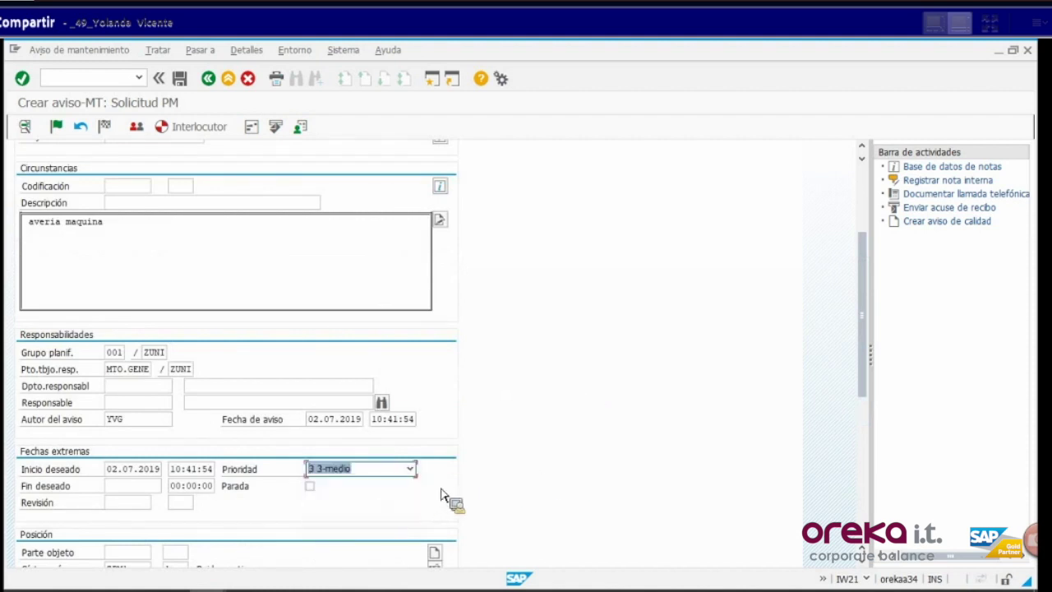
drag(868, 378, 880, 275)
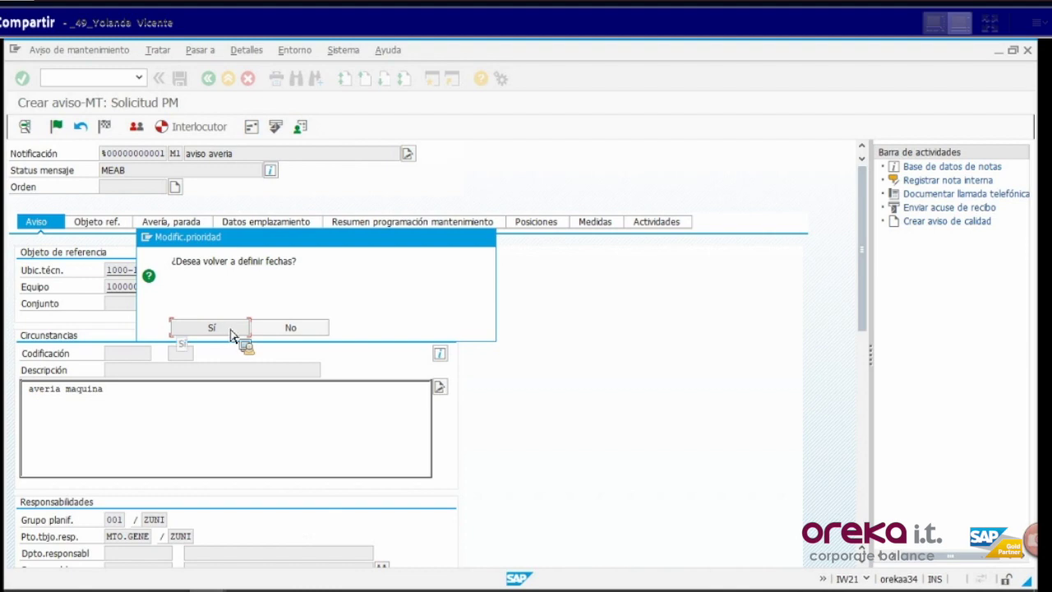
click(283, 329)
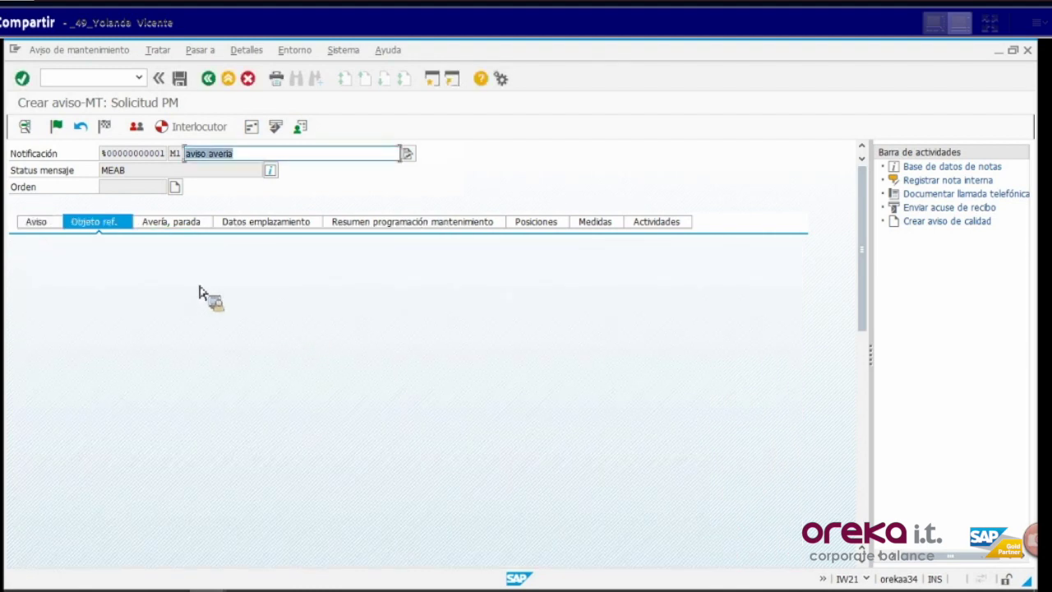
click(41, 227)
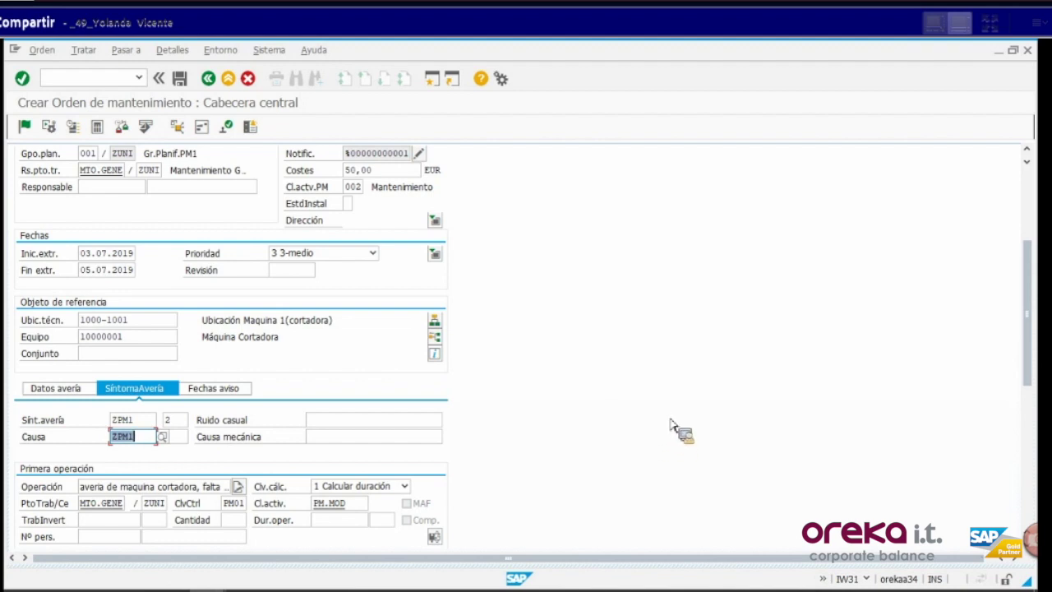
scroll(638, 437, down, 2)
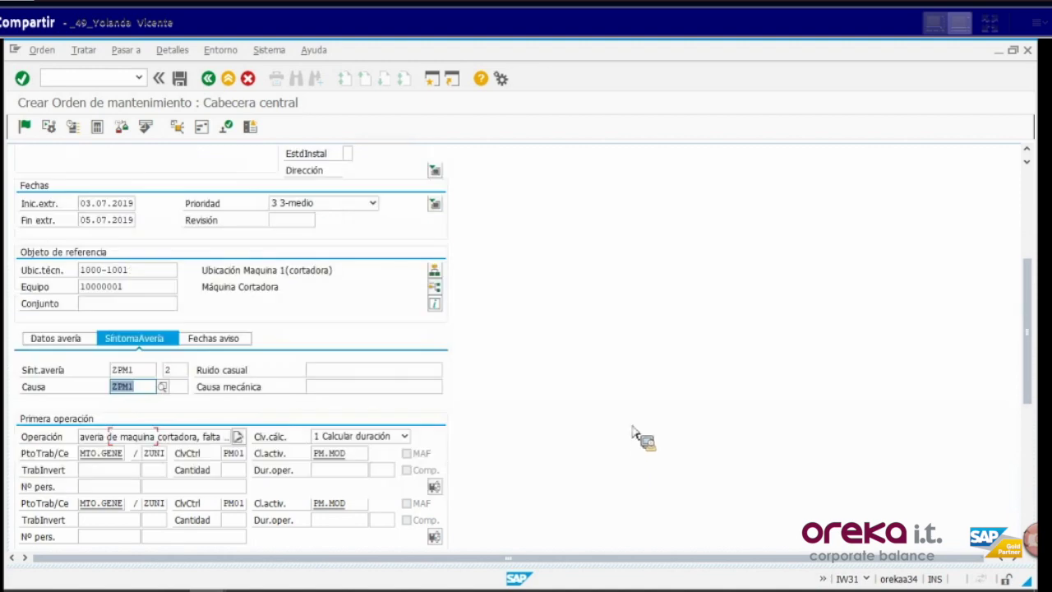
Step: Set the planned work of operation 0010 in the maintenance order to 1 hour
scroll(630, 413, up, 6)
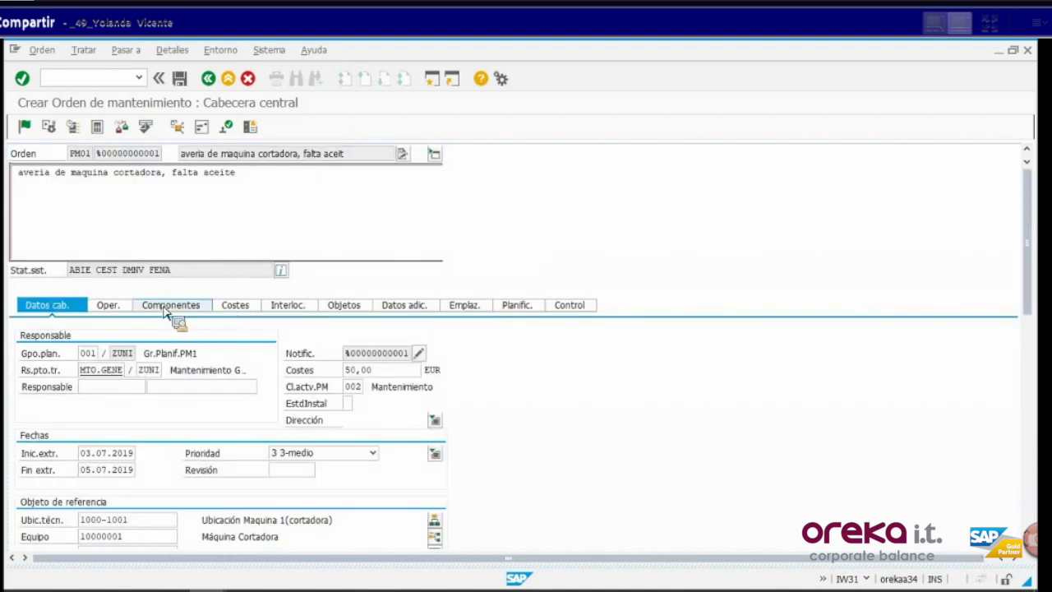
click(116, 309)
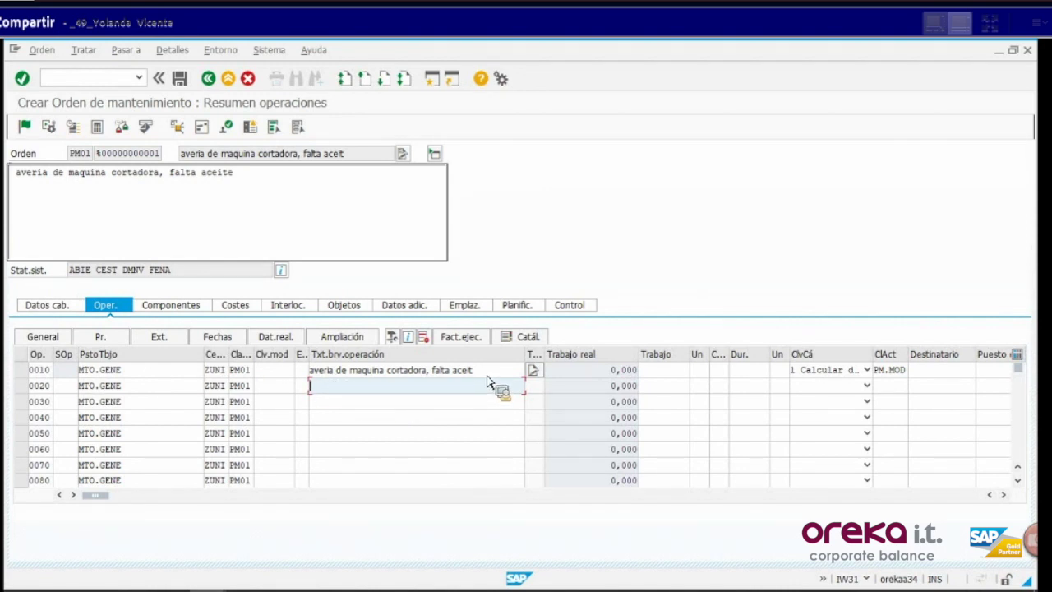
drag(484, 374, 286, 376)
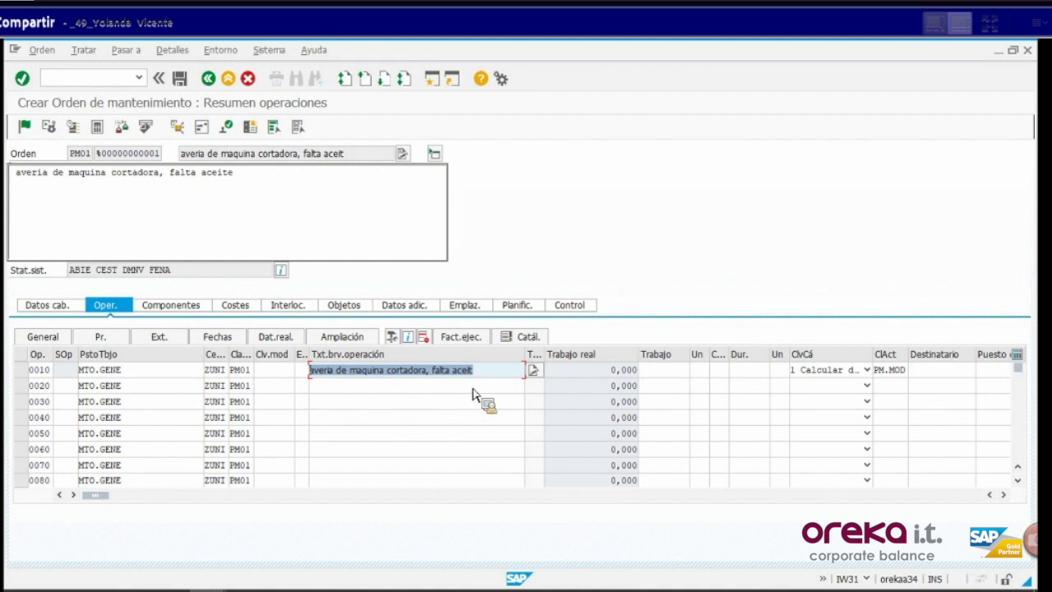
click(339, 372)
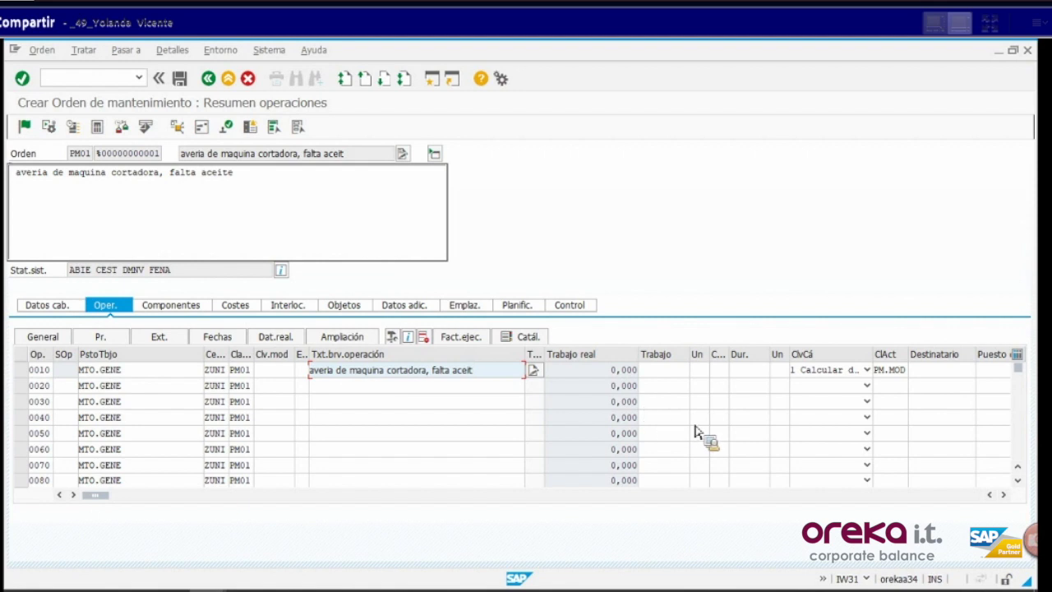
click(682, 372)
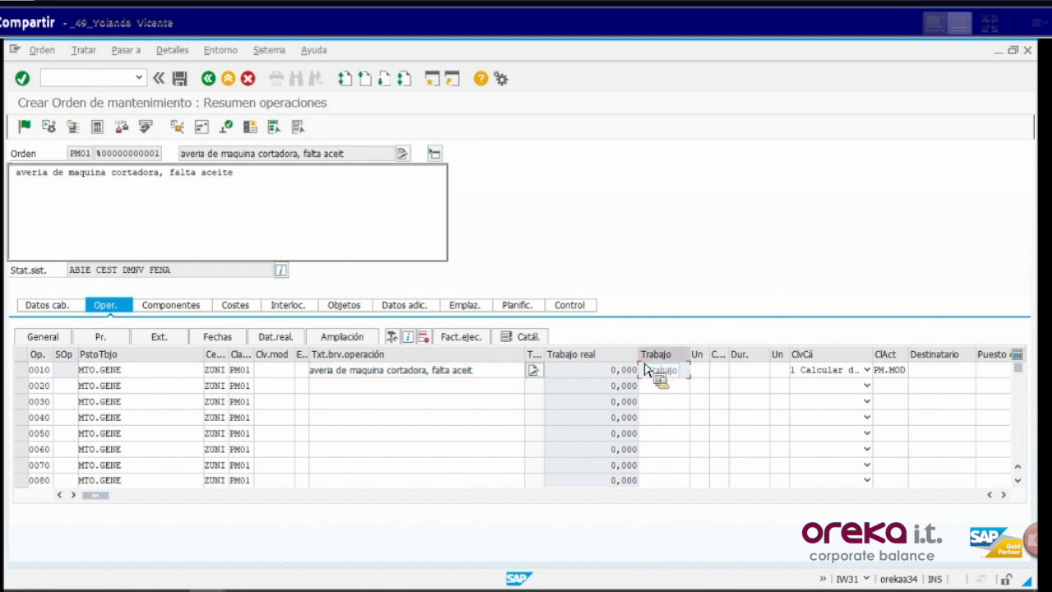
text(1)
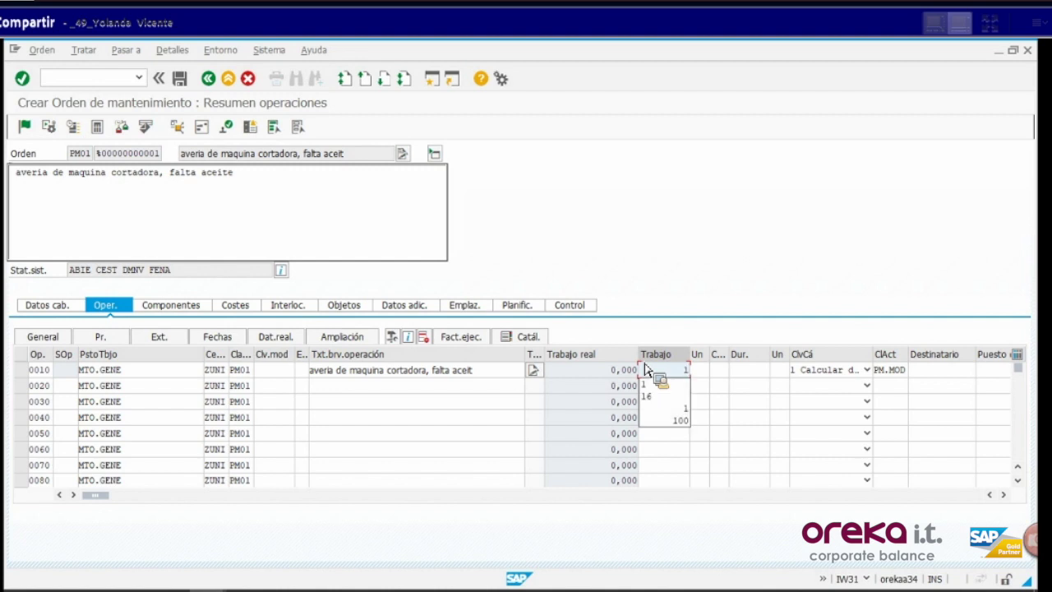
key(Tab)
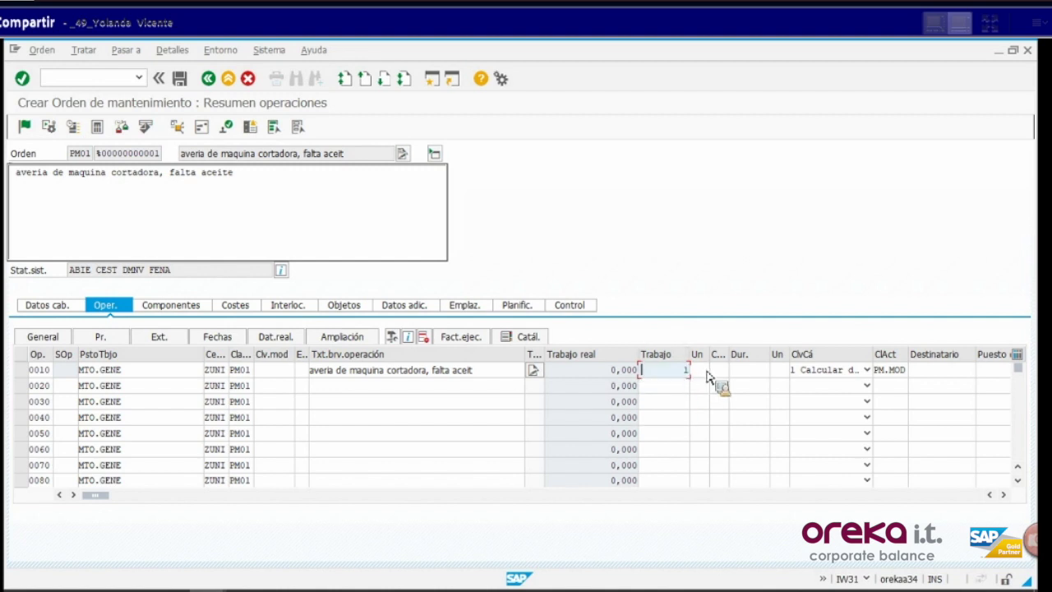
text(h)
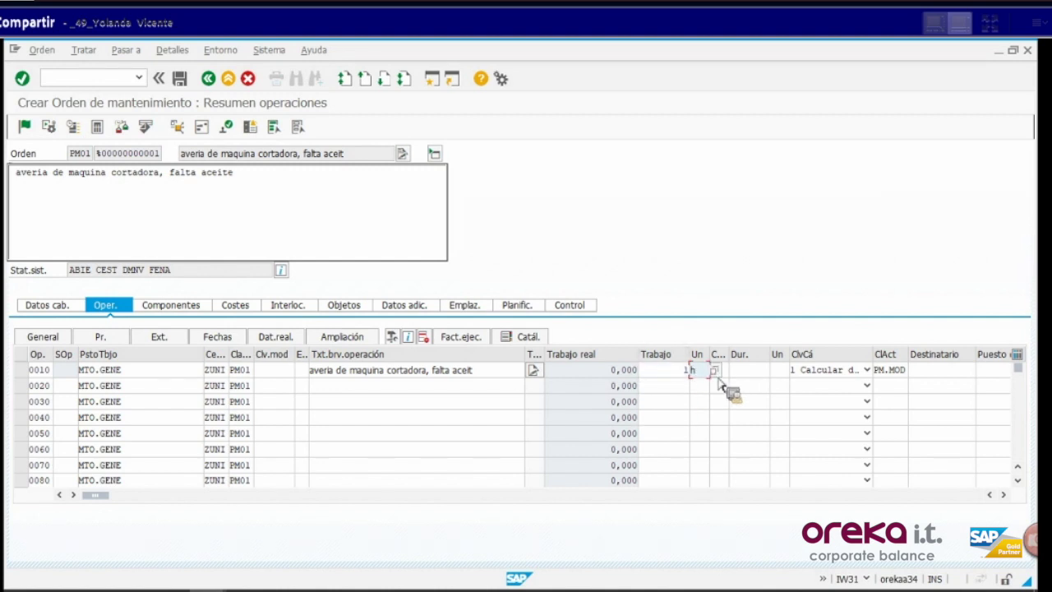
key(Tab)
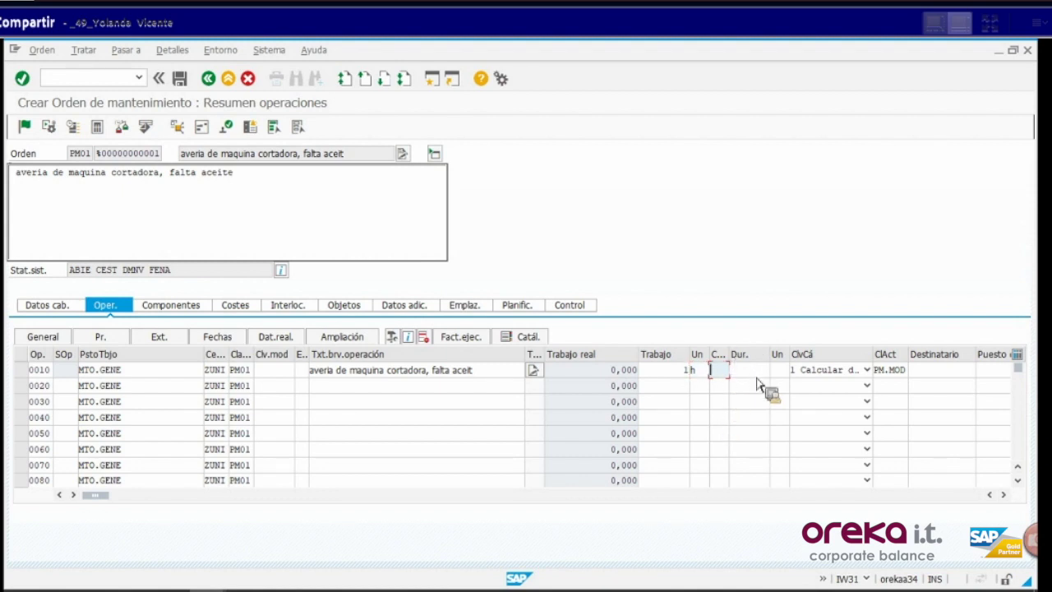
Step: Set operation 0010's capacity count to 1 and its duration to 1 hour, and acknowledge the information message
text(1)
key(Tab)
text(1)
key(Tab)
text(h)
key(Return)
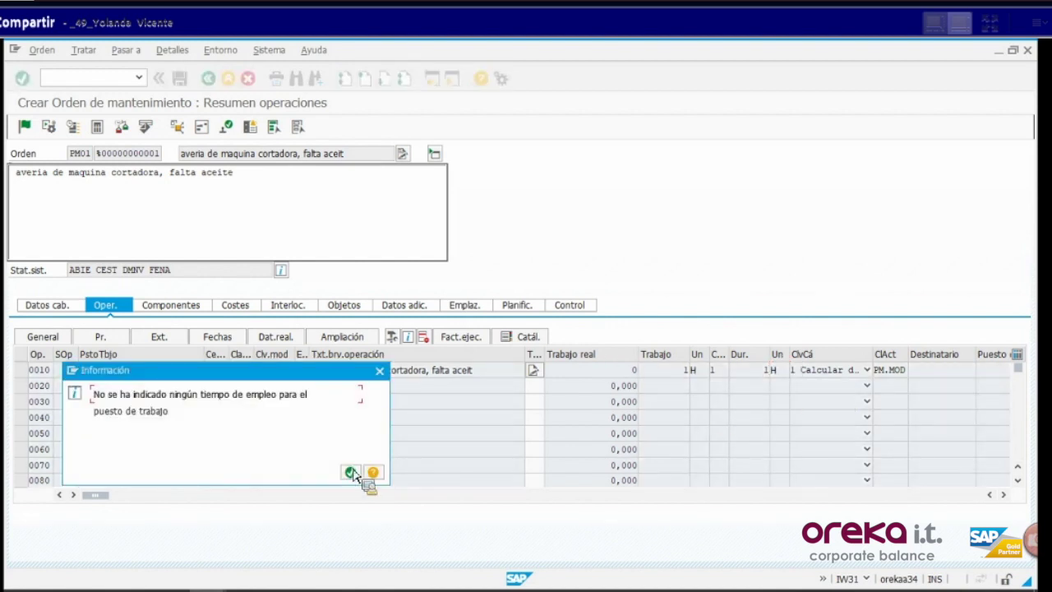
click(350, 473)
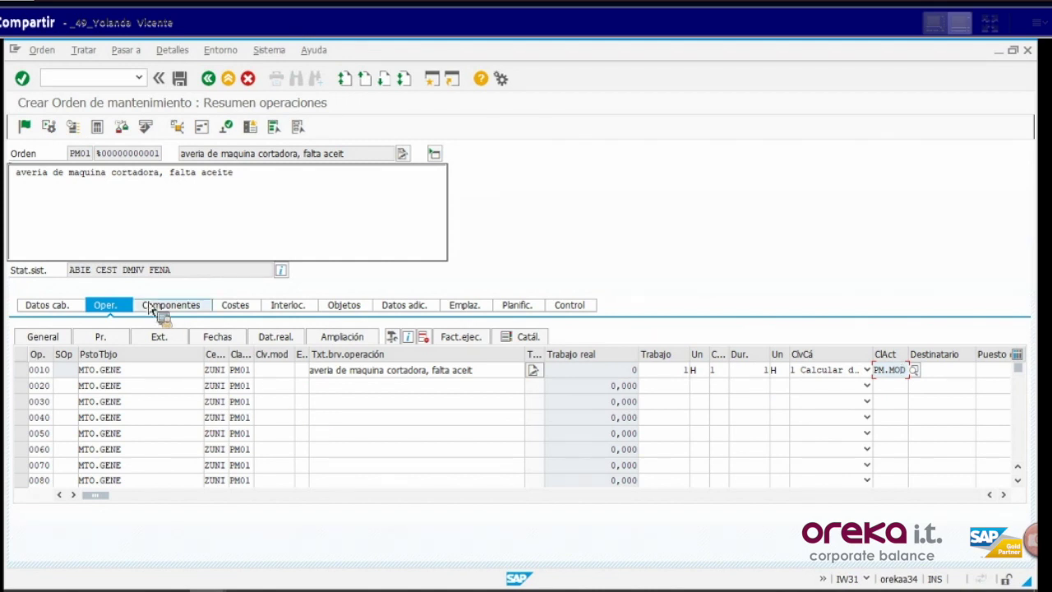
Step: Add ACEITE PLUS as the order's first component with a required quantity of 1
click(181, 314)
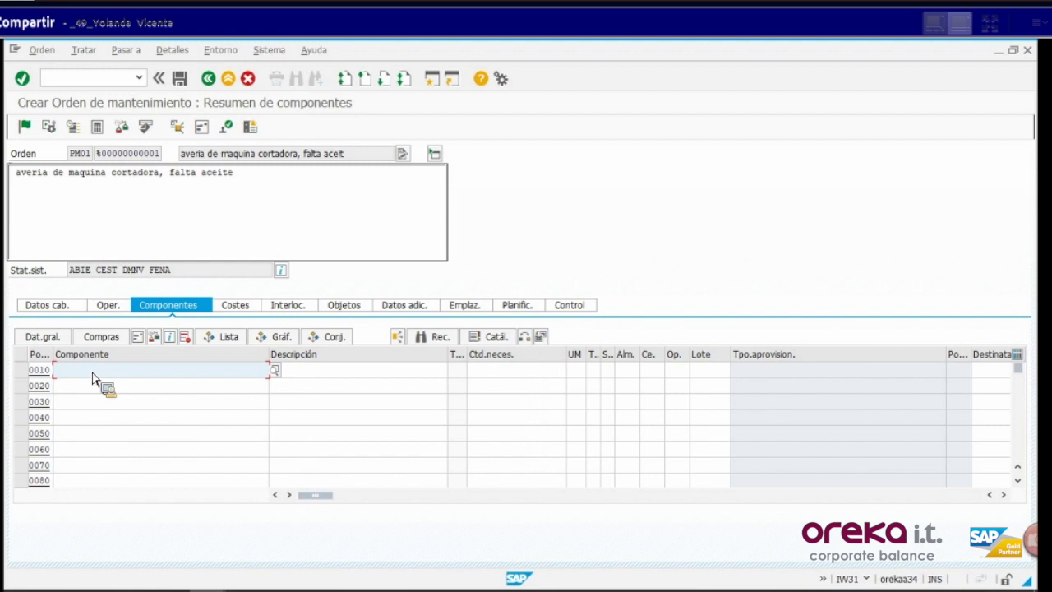
text(aceite)
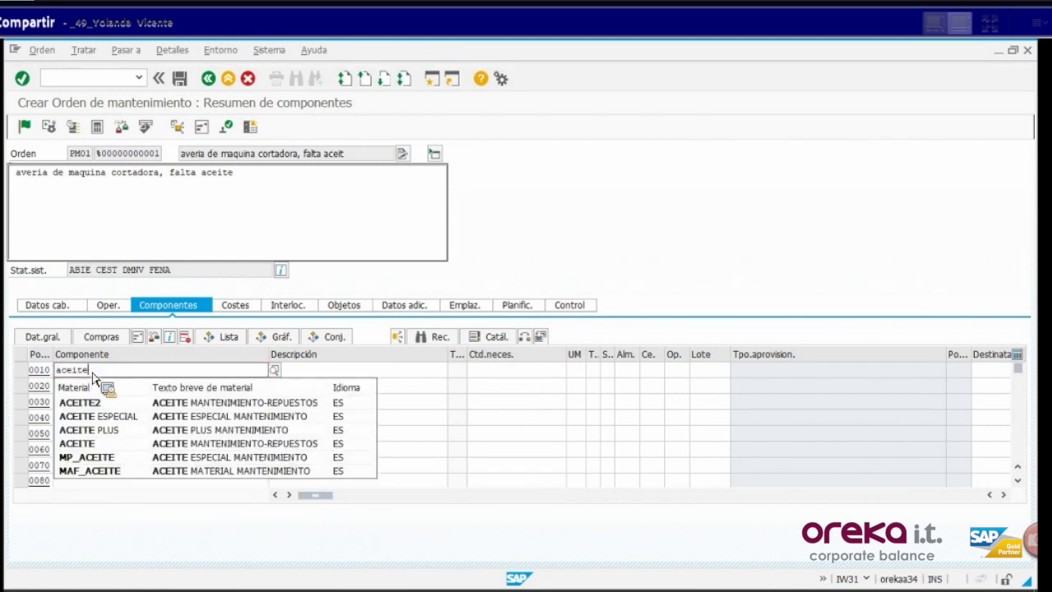
click(107, 430)
click(327, 372)
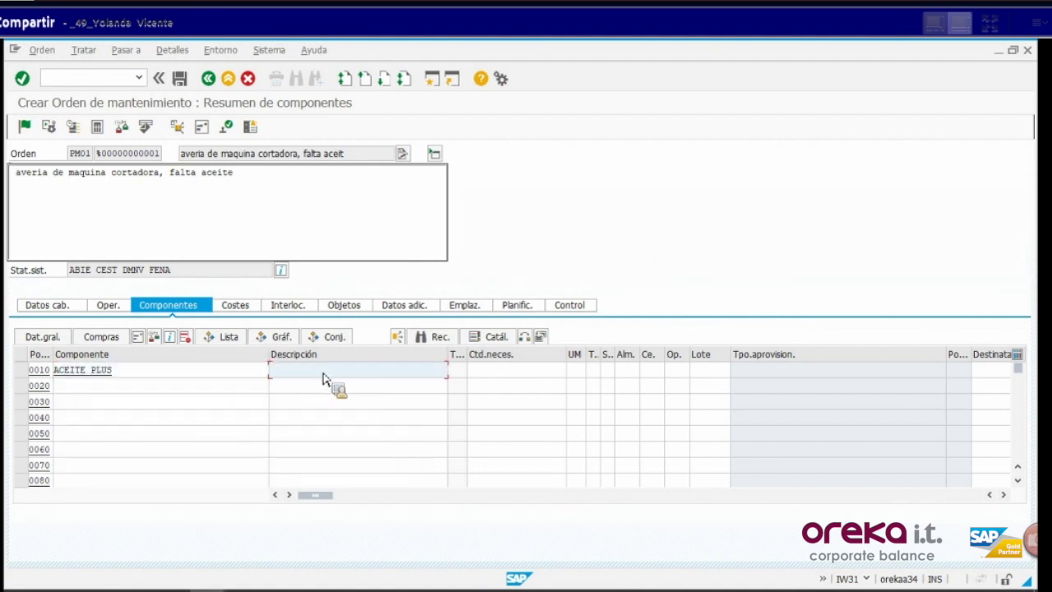
click(505, 372)
text(1)
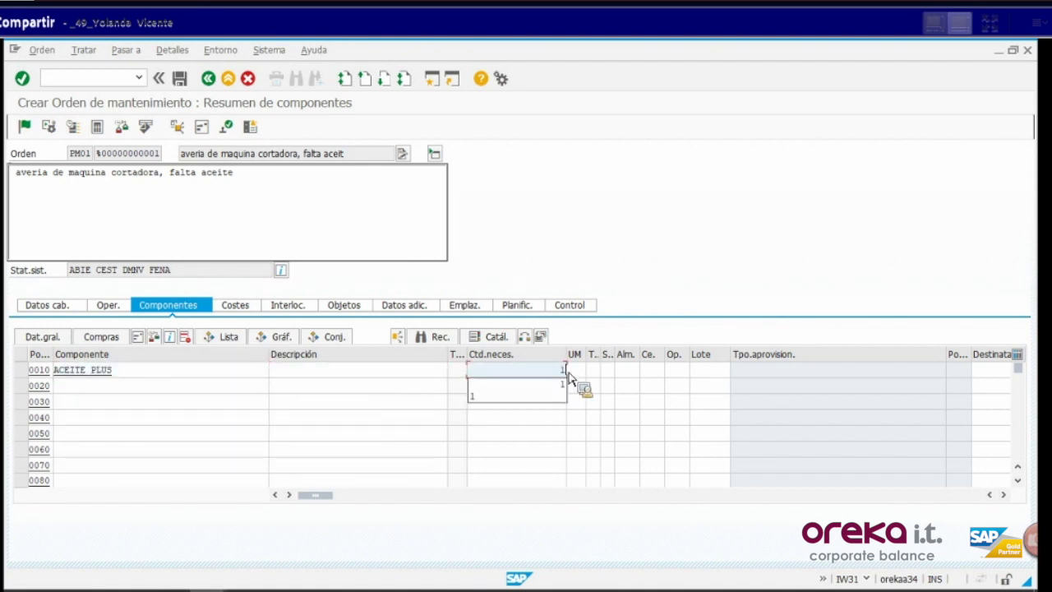
Step: Set the ACEITE PLUS component's unit to BID and its storage location to ZS04 in plant ZUNI
click(576, 371)
text(b)
click(579, 384)
click(633, 374)
text(s)
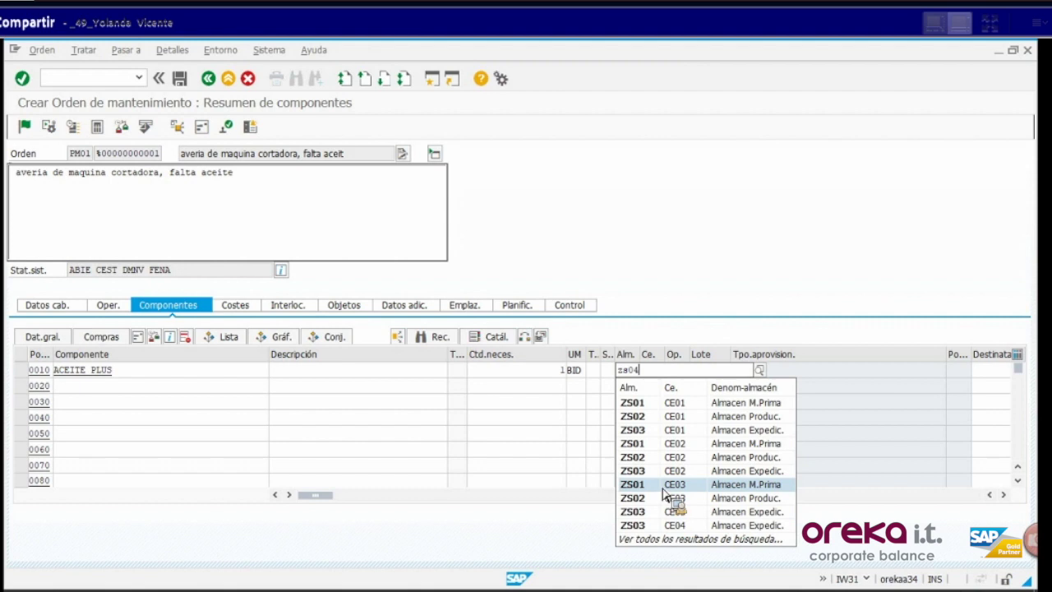
text(04)
click(658, 399)
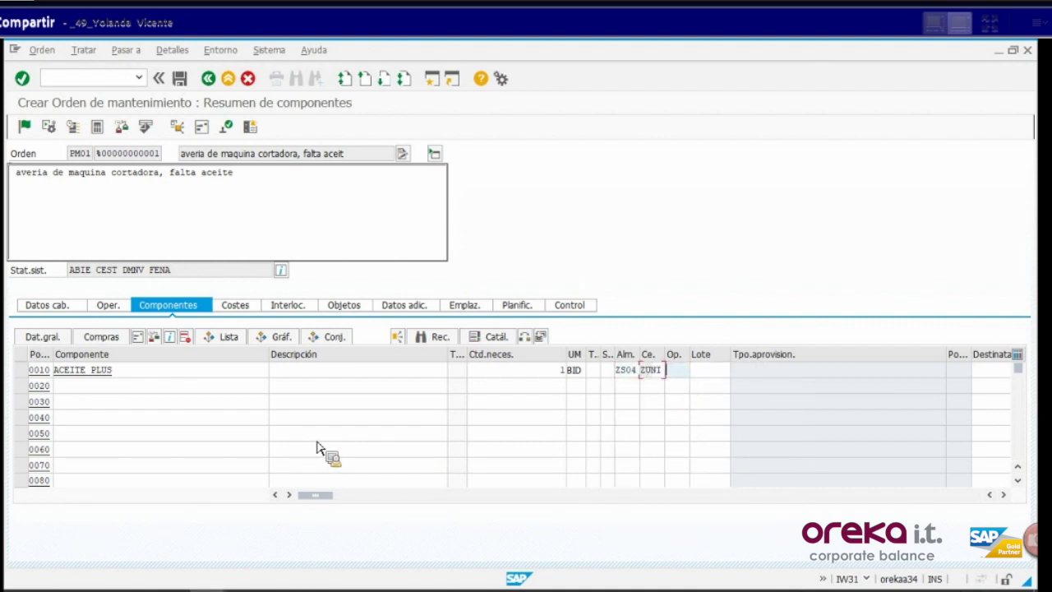
key(Return)
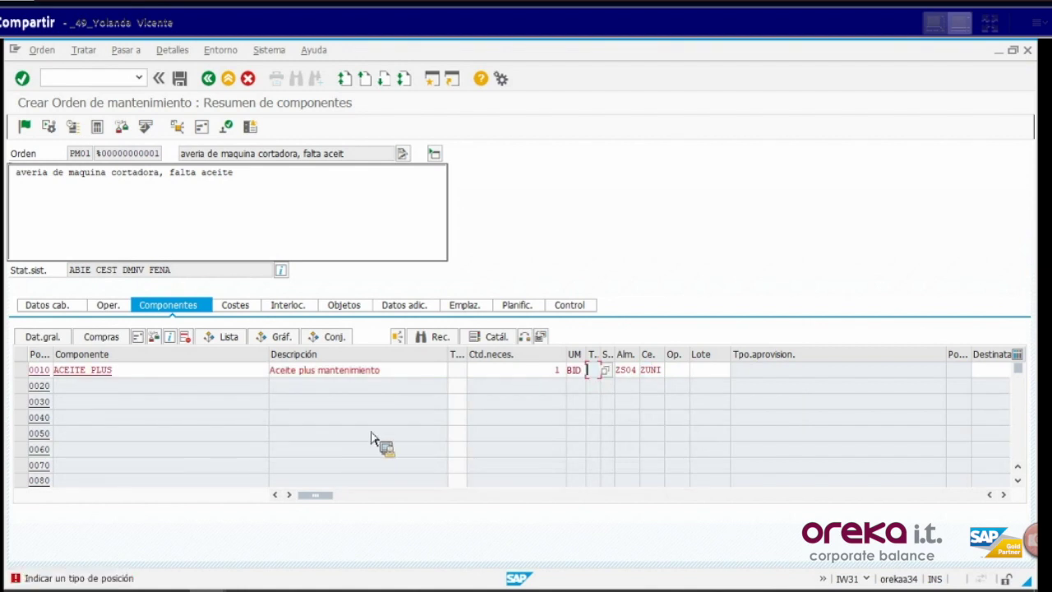
Step: Set the component's item type to N, Posición no de almacén, and acknowledge the purchasing organization error
key(F4)
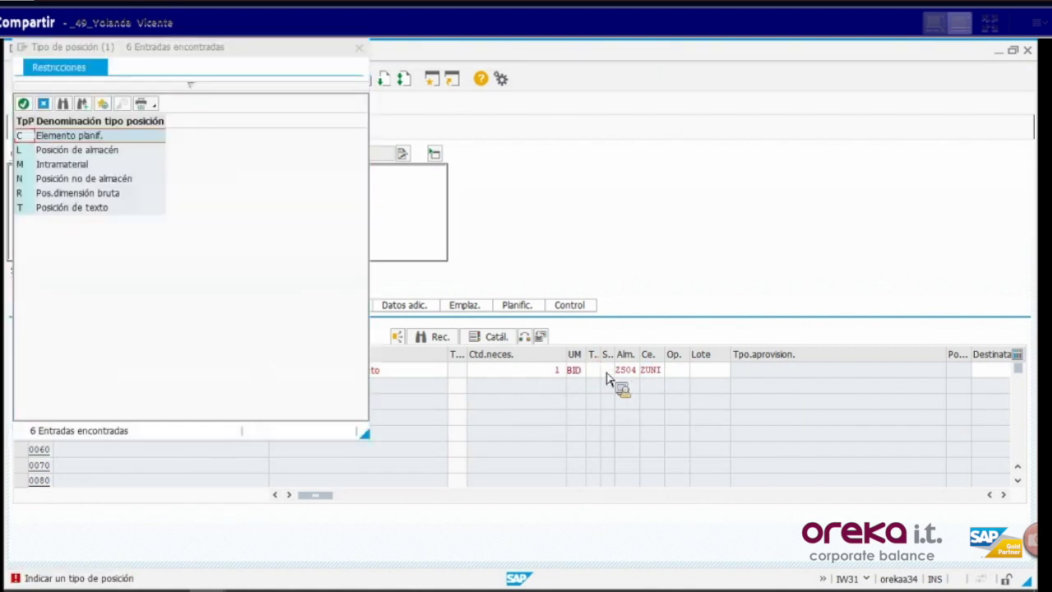
double_click(68, 182)
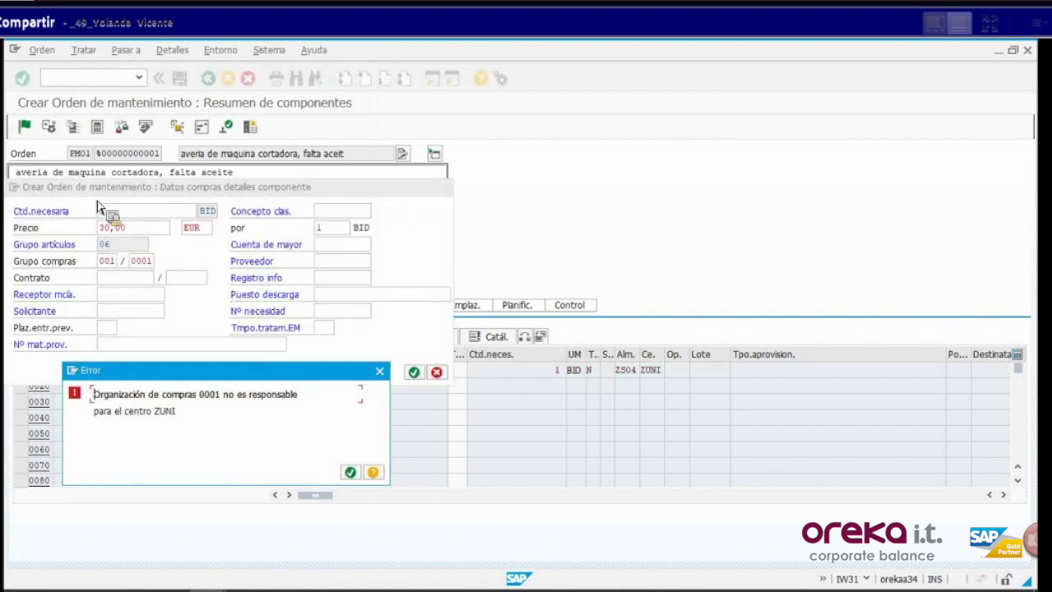
click(350, 473)
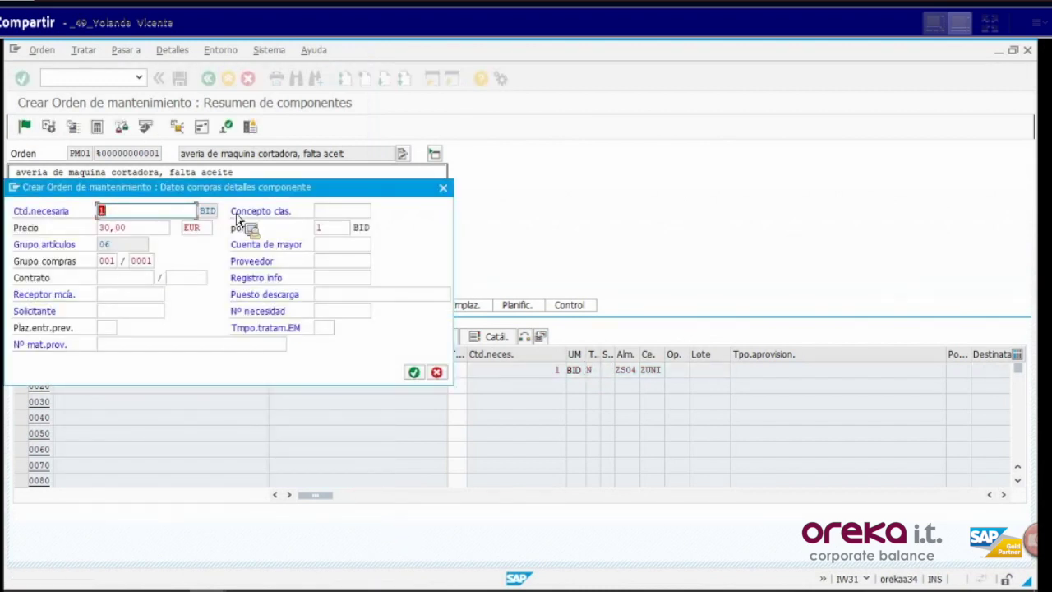
Step: Set the purchasing group to ZUN and the purchasing organization to ZUNI in the component's purchasing data
drag(355, 190, 590, 167)
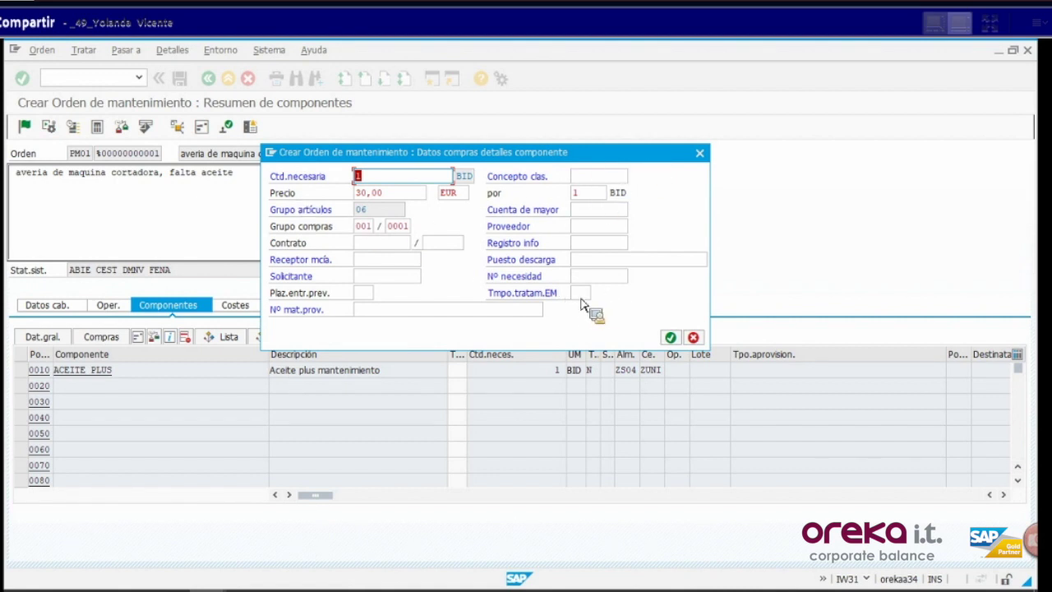
double_click(361, 227)
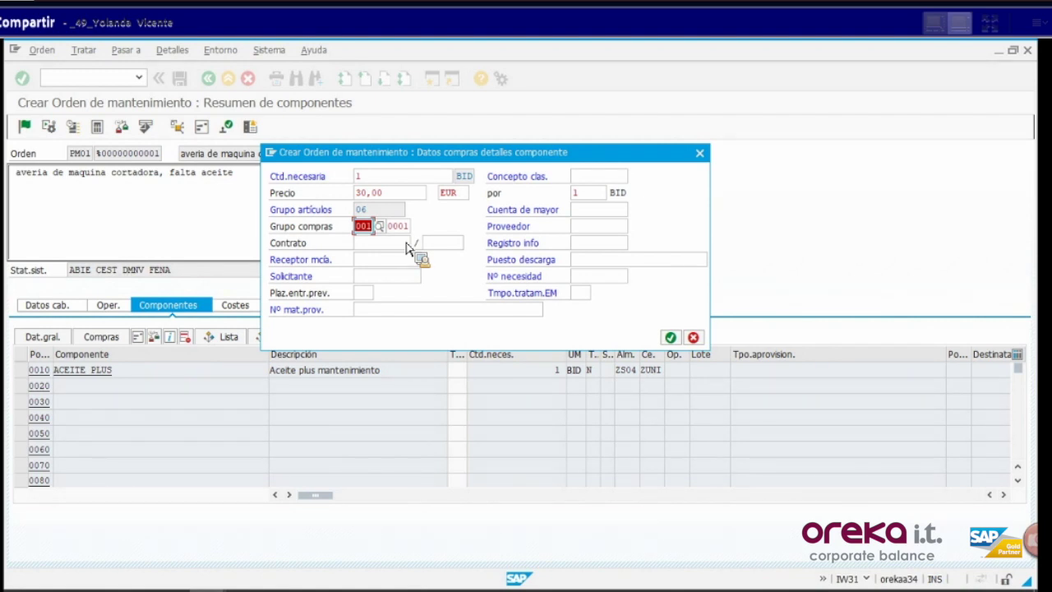
click(382, 228)
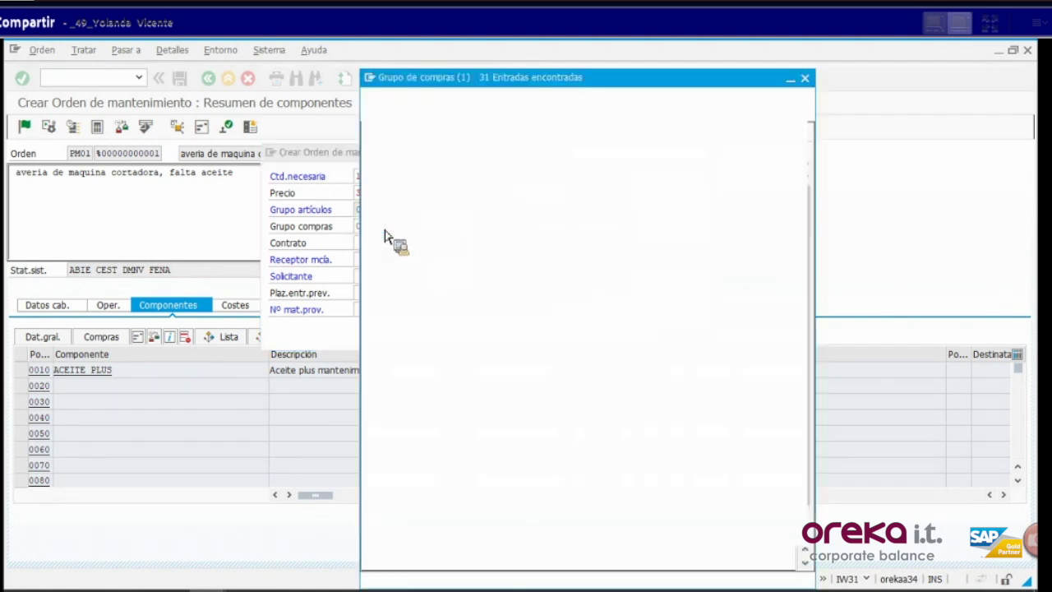
key(Escape)
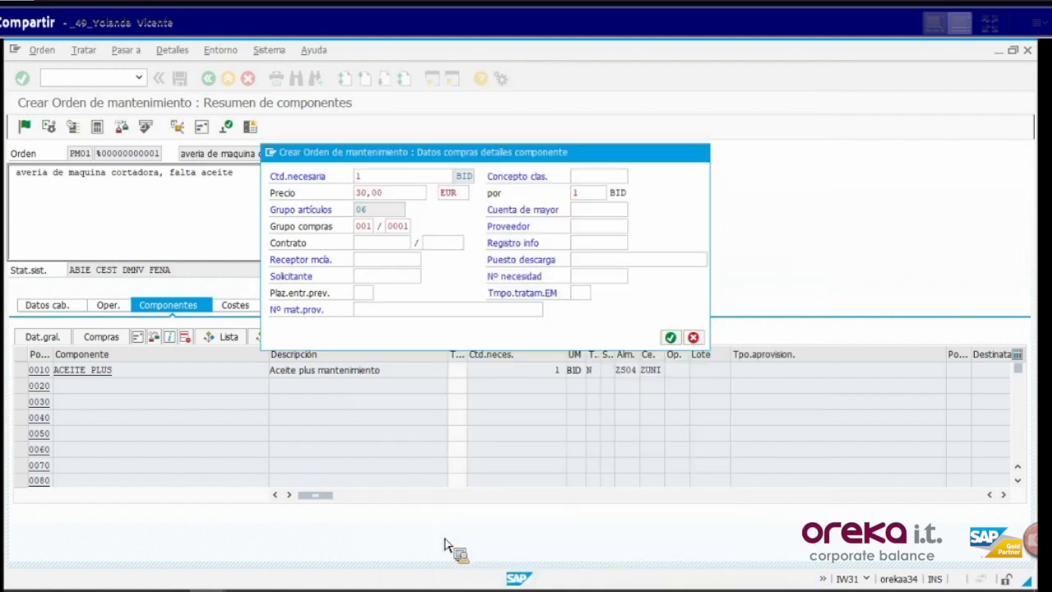
click(403, 227)
click(417, 227)
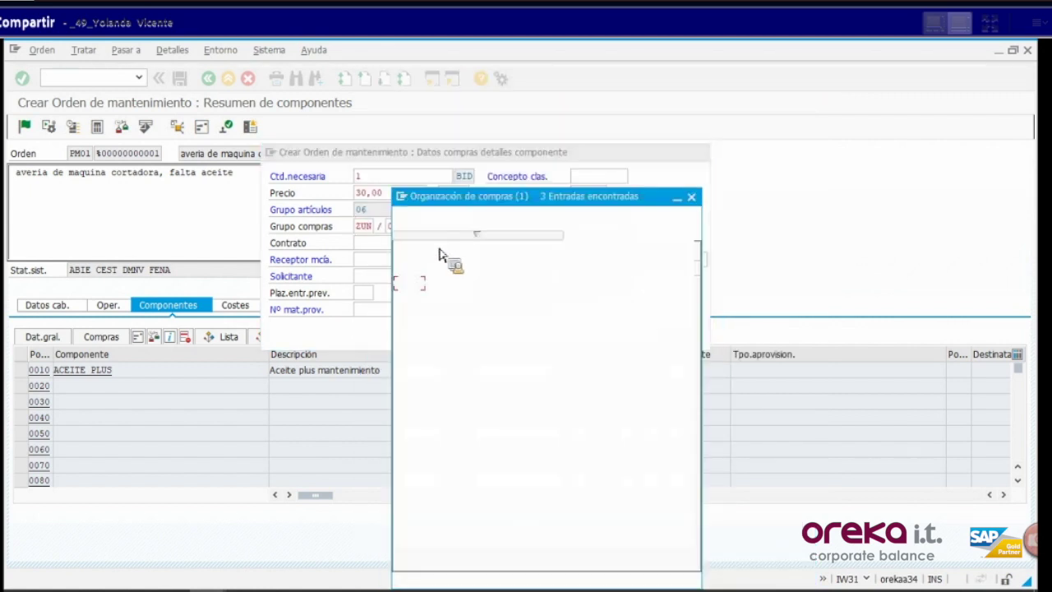
double_click(461, 316)
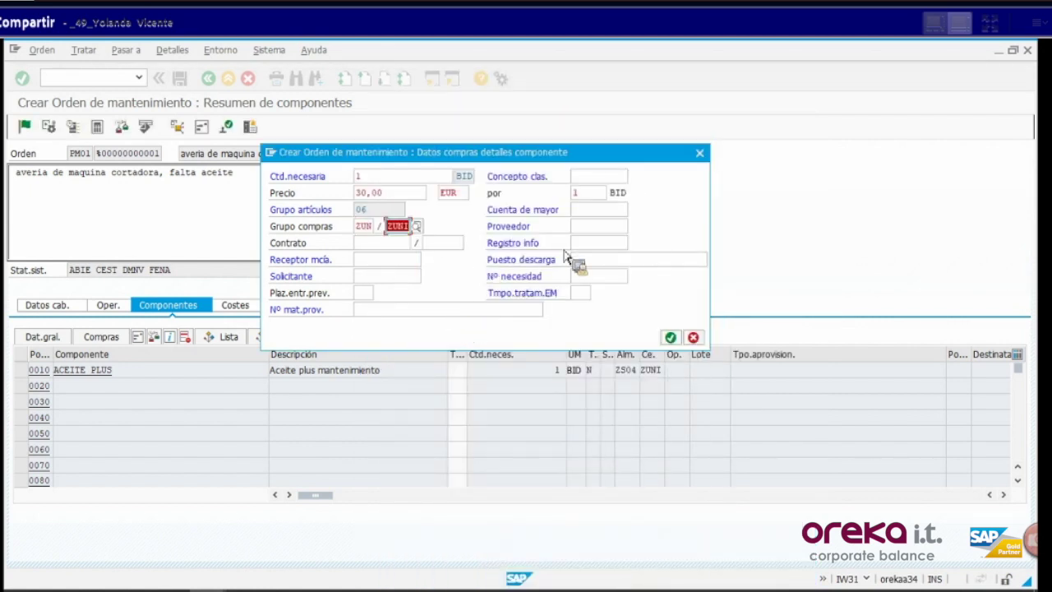
Step: Set the component's general ledger account to 600000, choose the first suggested supplier, and confirm the purchasing data
click(601, 215)
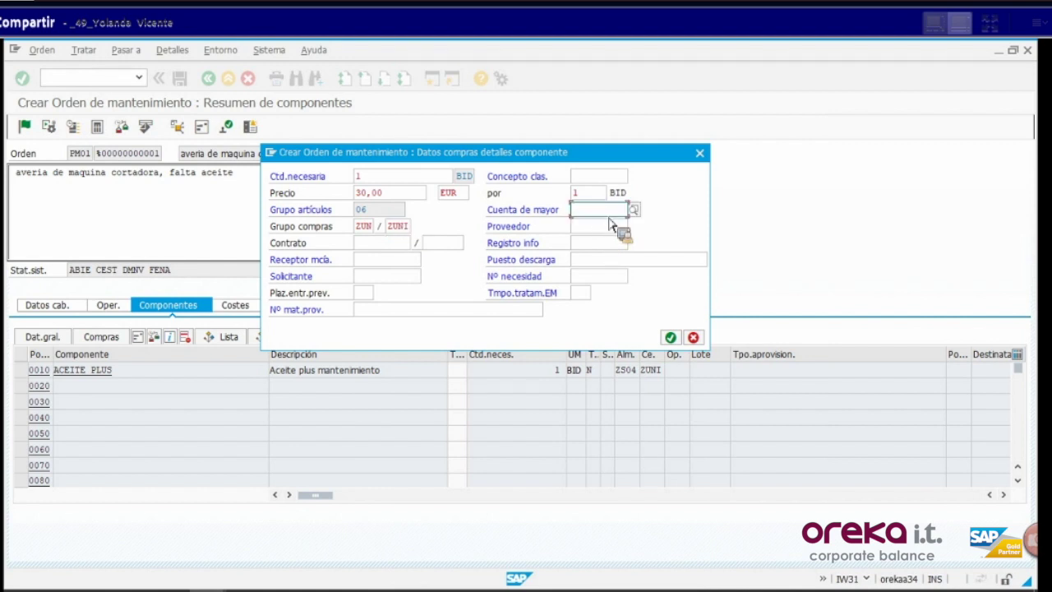
text(600000)
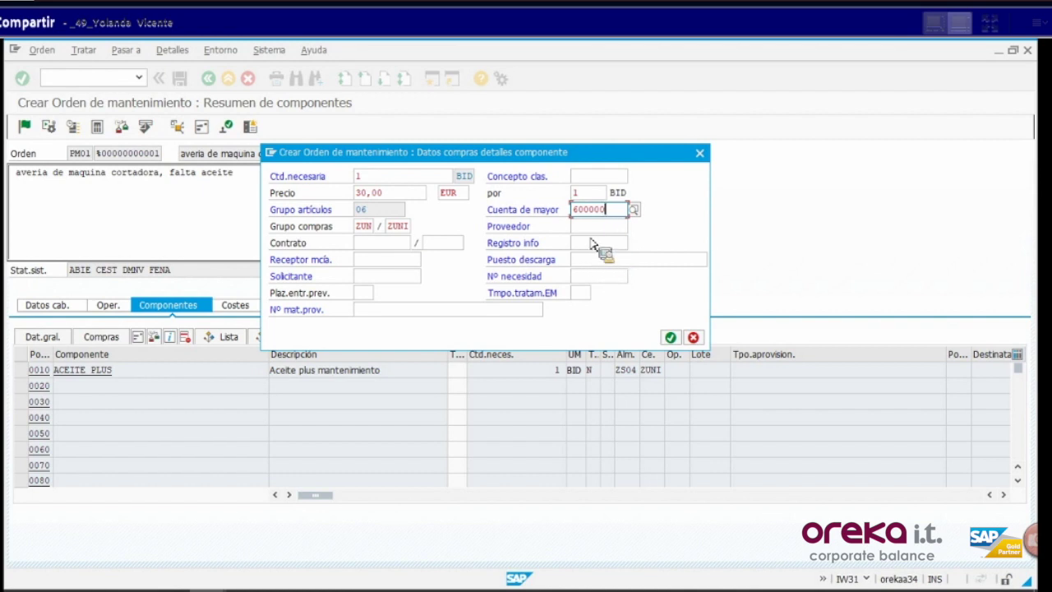
click(592, 233)
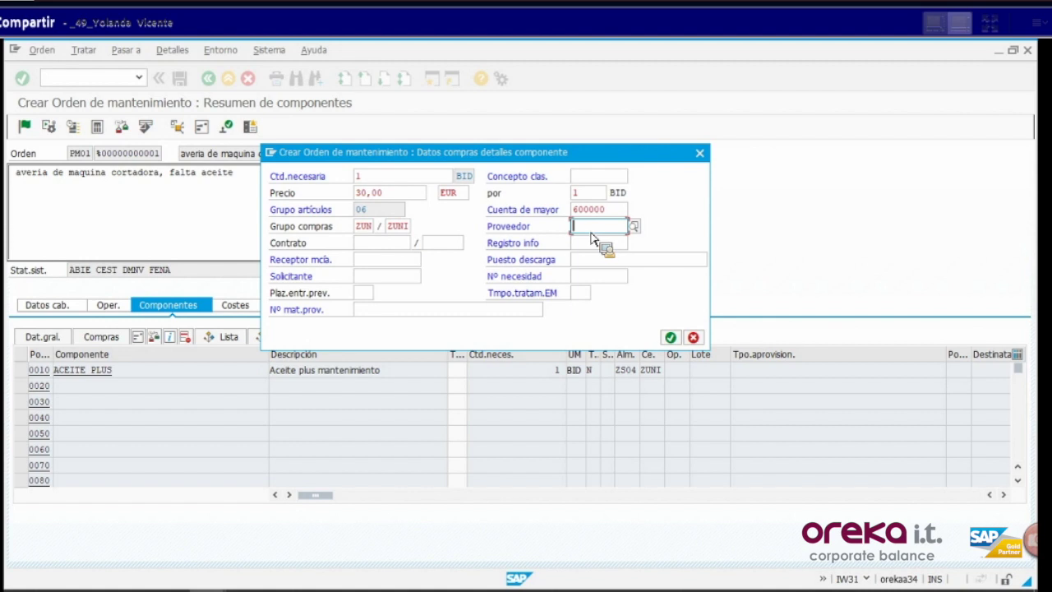
click(592, 233)
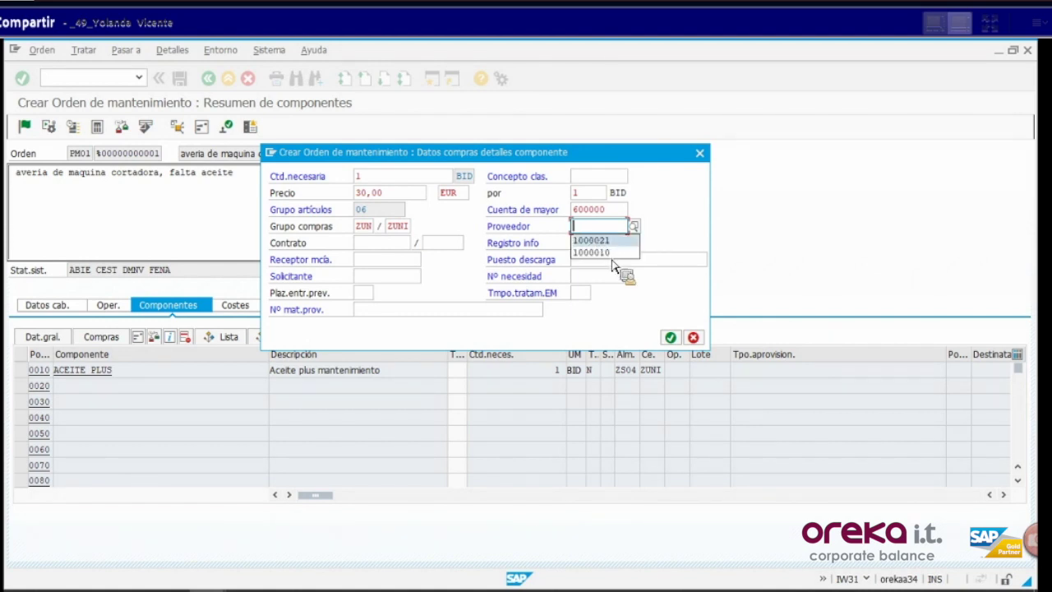
click(592, 240)
click(671, 337)
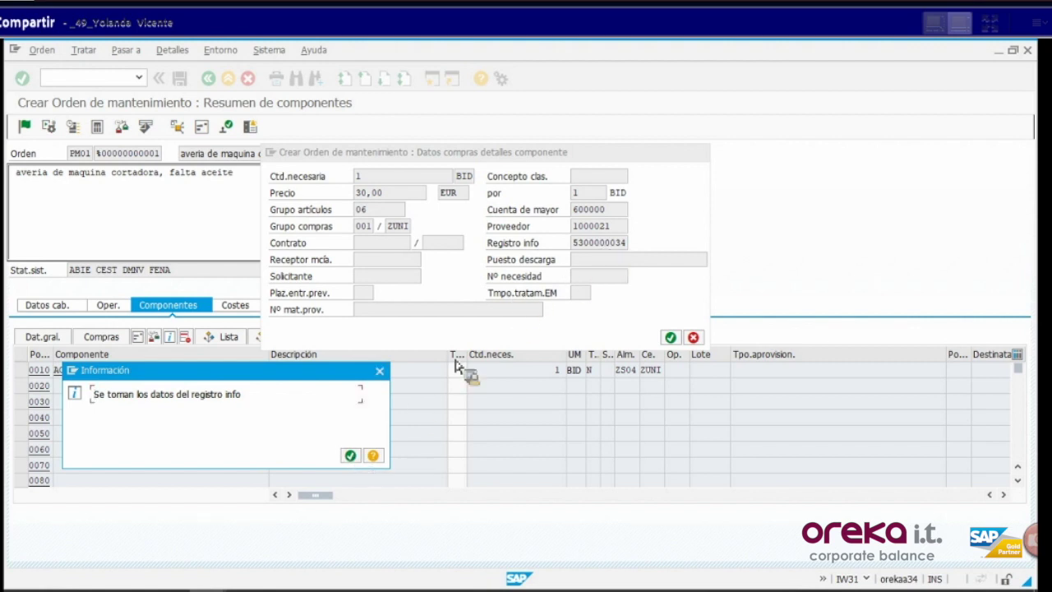
Step: Accept the purchasing info record data for the component and save the maintenance order
click(351, 458)
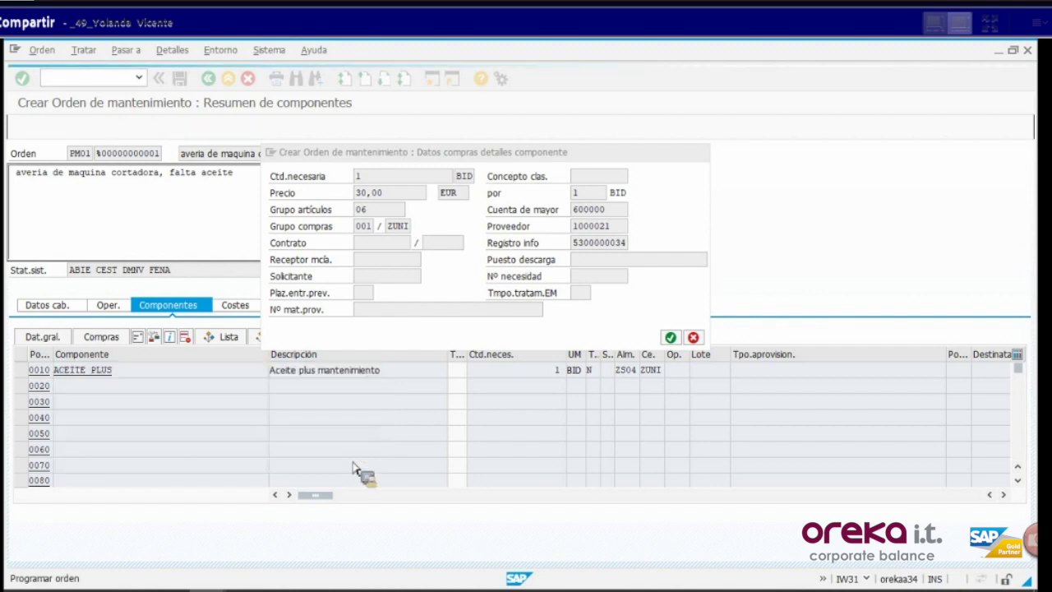
key(Return)
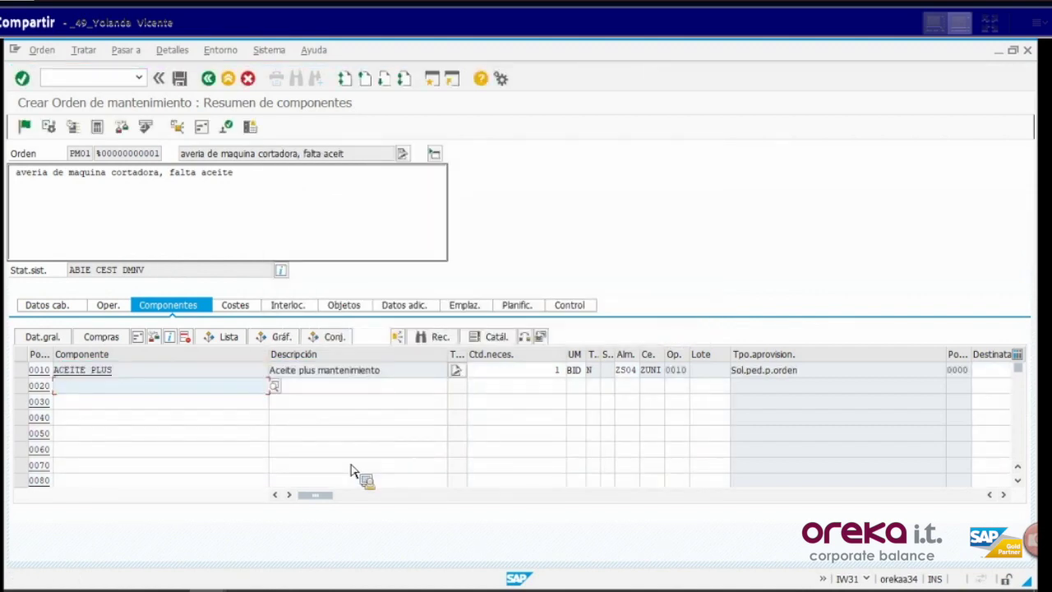
click(180, 79)
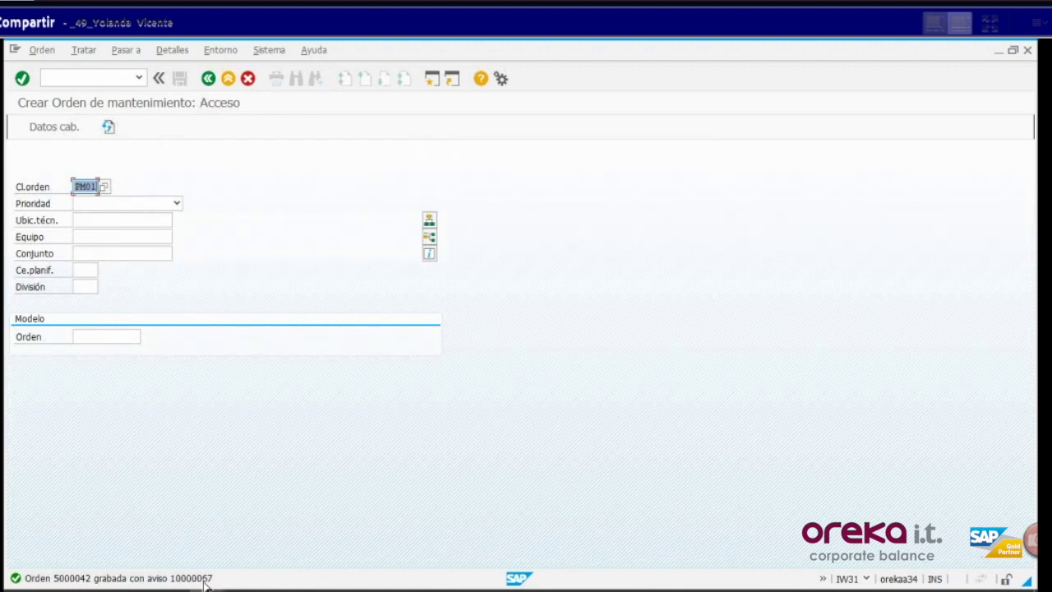
Step: Open the saved maintenance order in transaction IW32 and review its document flow down to the purchase requisition
click(208, 78)
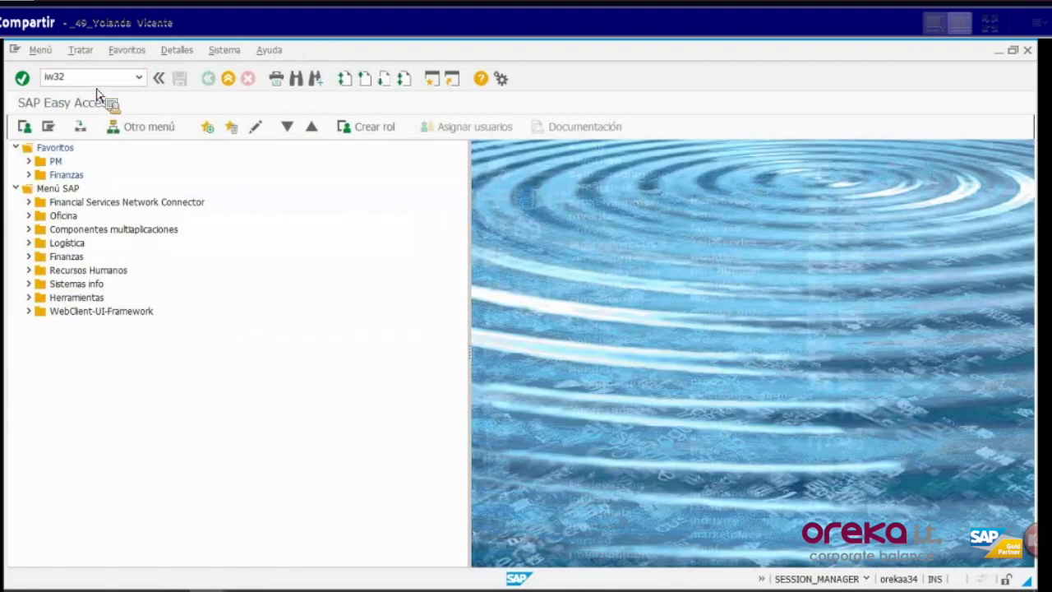
key(Return)
key(Return)
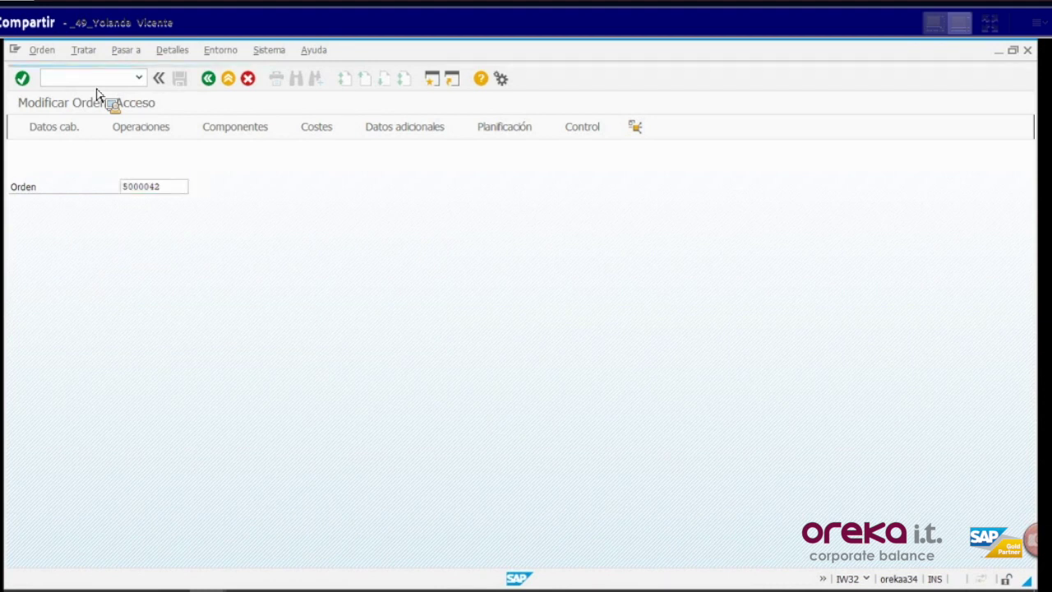
click(203, 130)
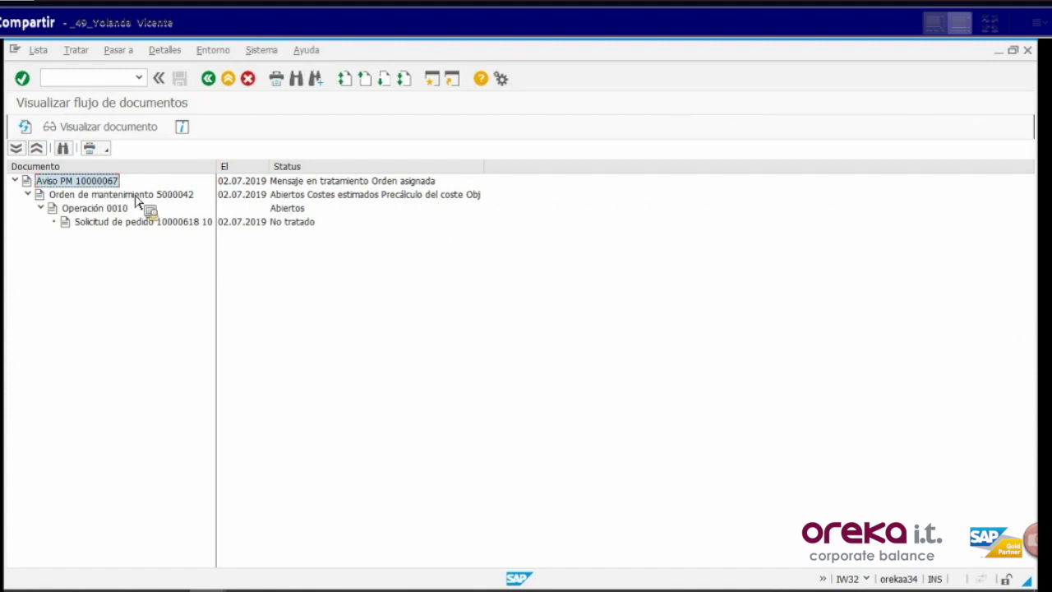
click(180, 197)
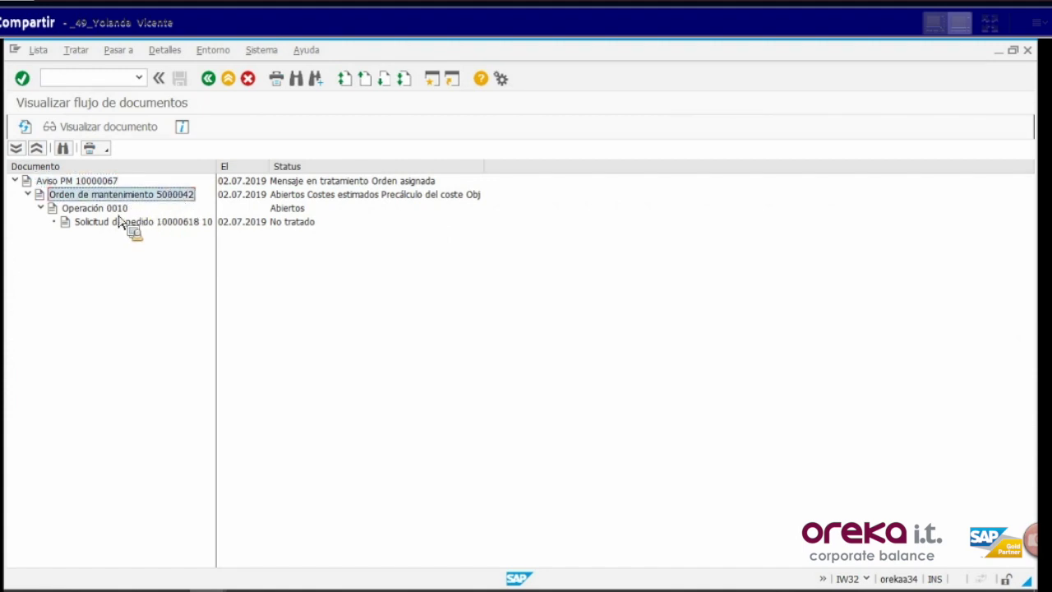
click(183, 225)
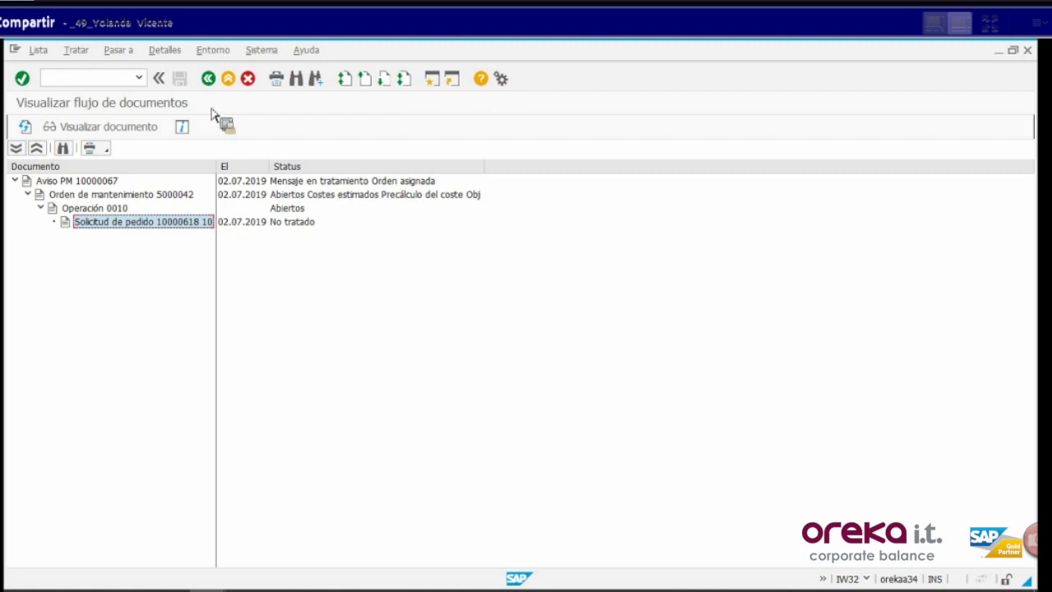
click(209, 82)
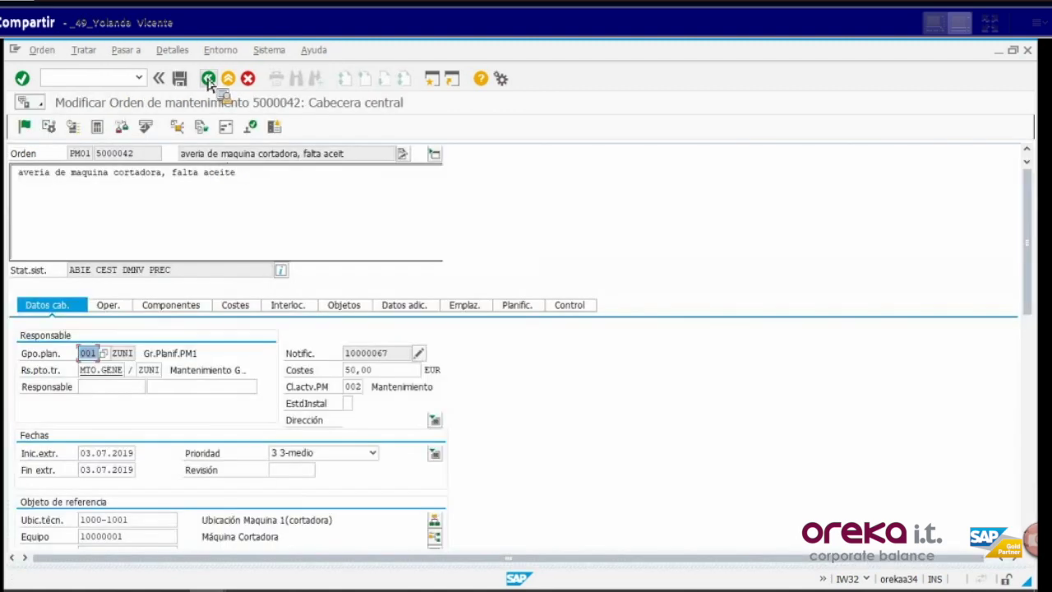
click(202, 129)
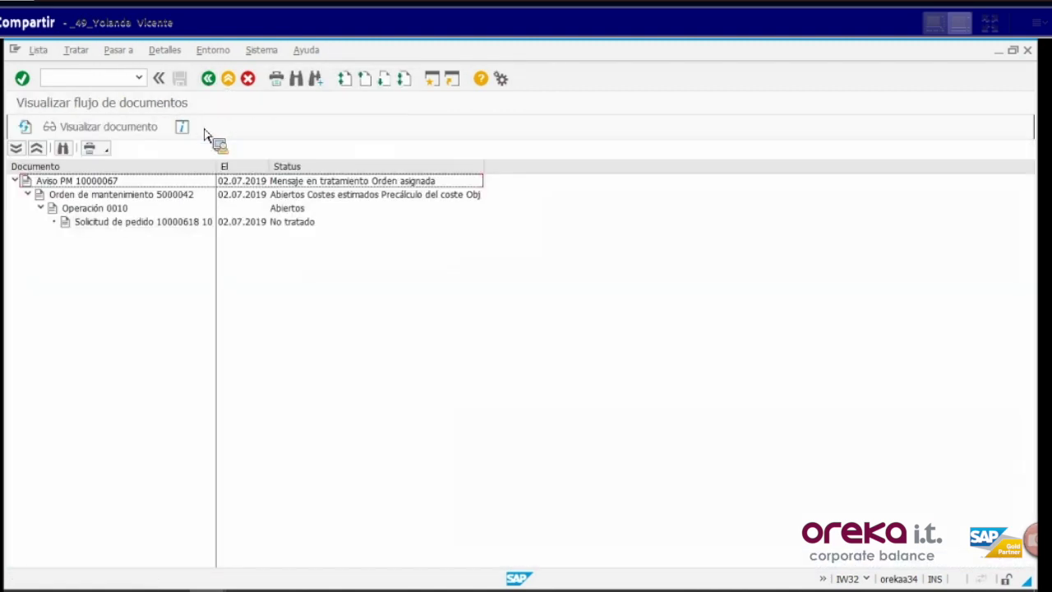
Step: Start purchase order creation with transaction ME21N in a new session
click(431, 85)
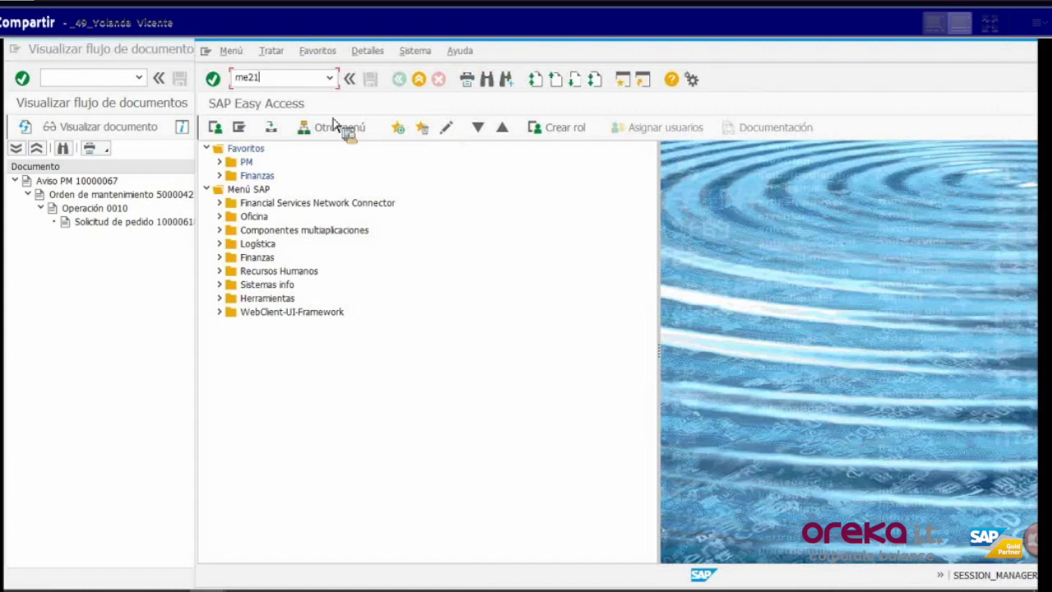
text(me21n)
key(Return)
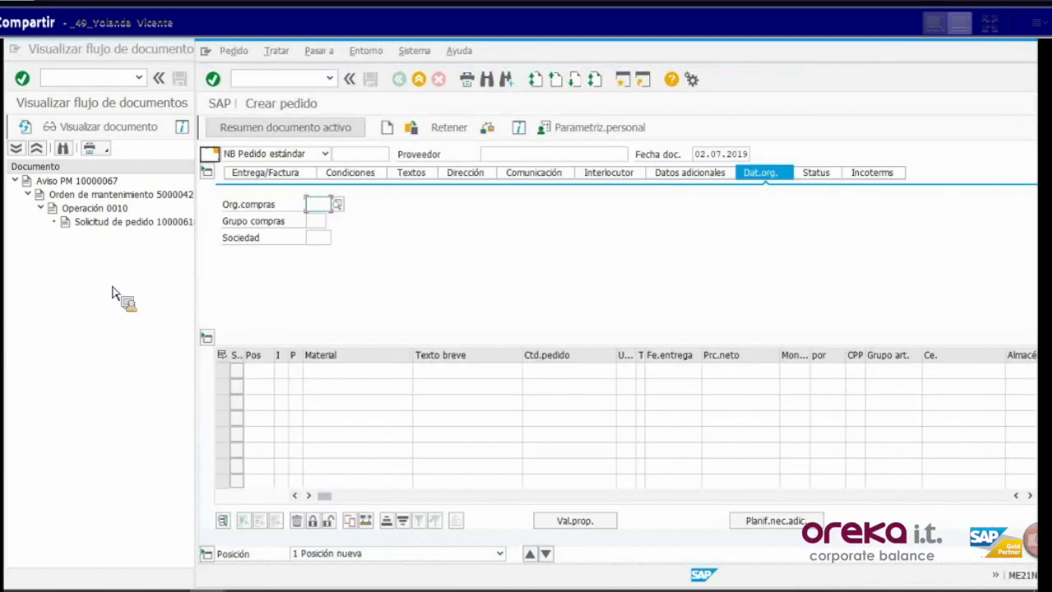
Step: Select the purchase requisition in the order's document flow, then leave the flow and switch the maintenance order from change to display
click(107, 296)
click(189, 224)
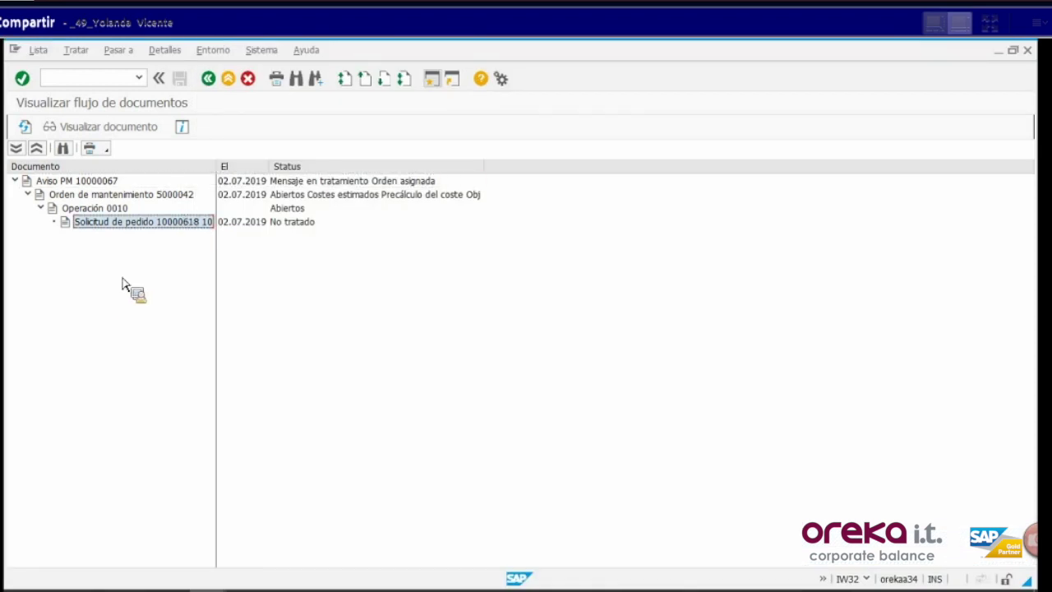
click(208, 78)
click(42, 49)
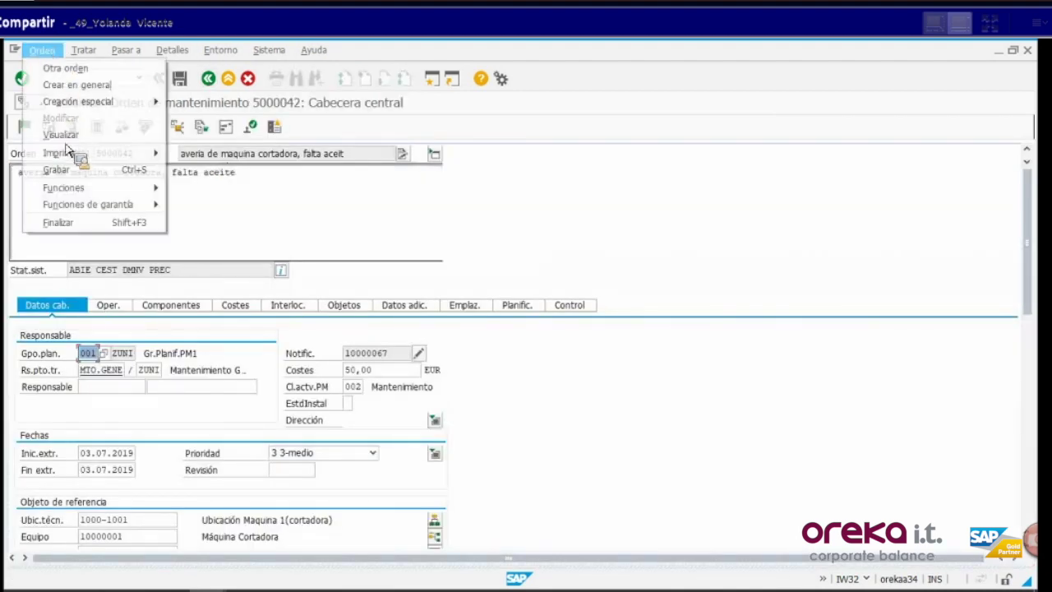
click(71, 137)
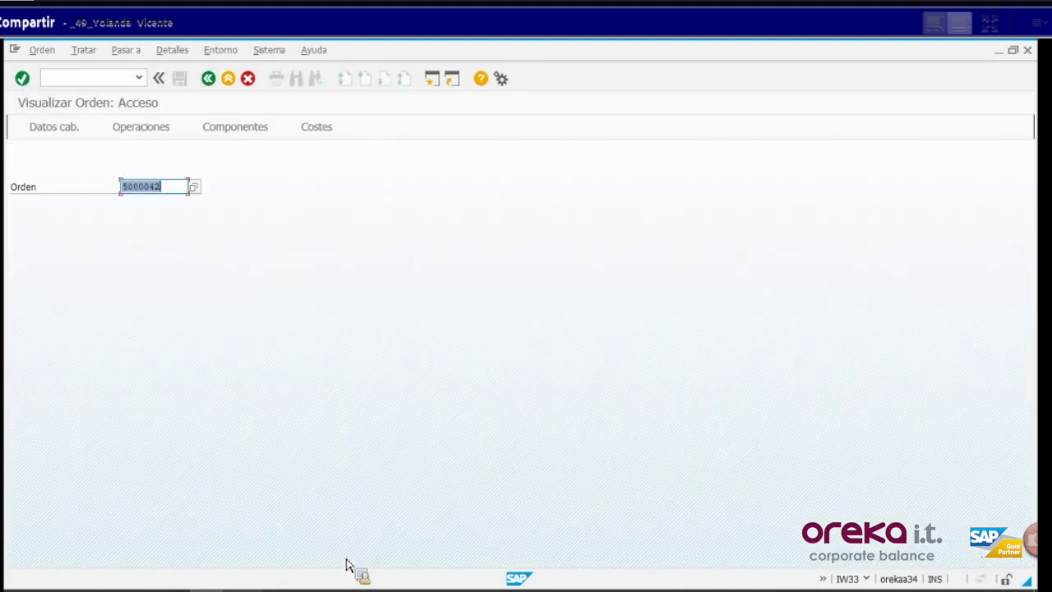
Step: Enter purchase requisition 10000618 as the reference of the new purchase order's first item
mouse_move(354, 567)
click(392, 545)
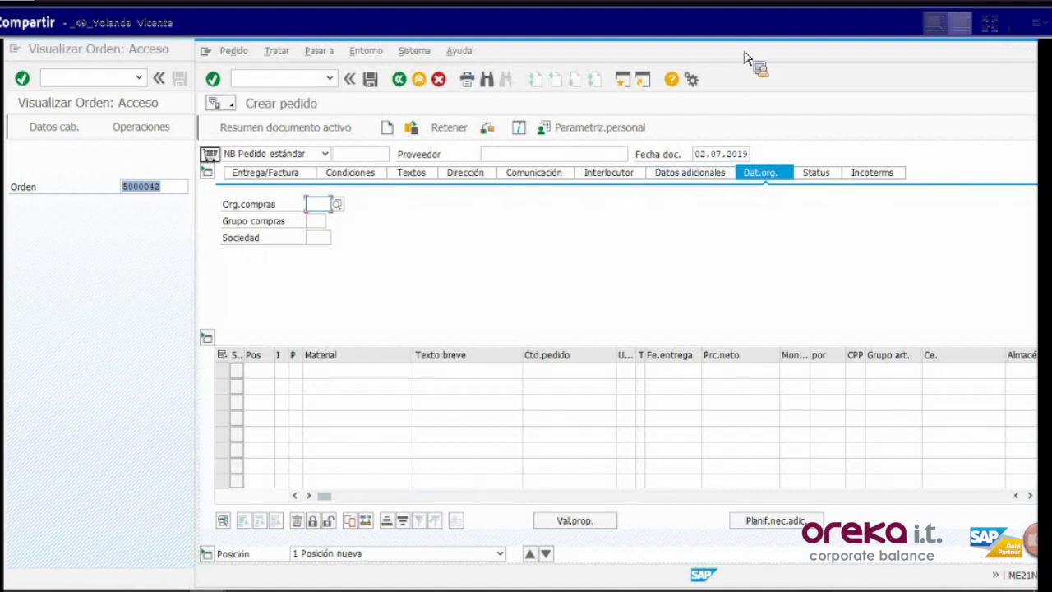
drag(747, 59, 601, 57)
click(884, 496)
click(883, 497)
click(883, 496)
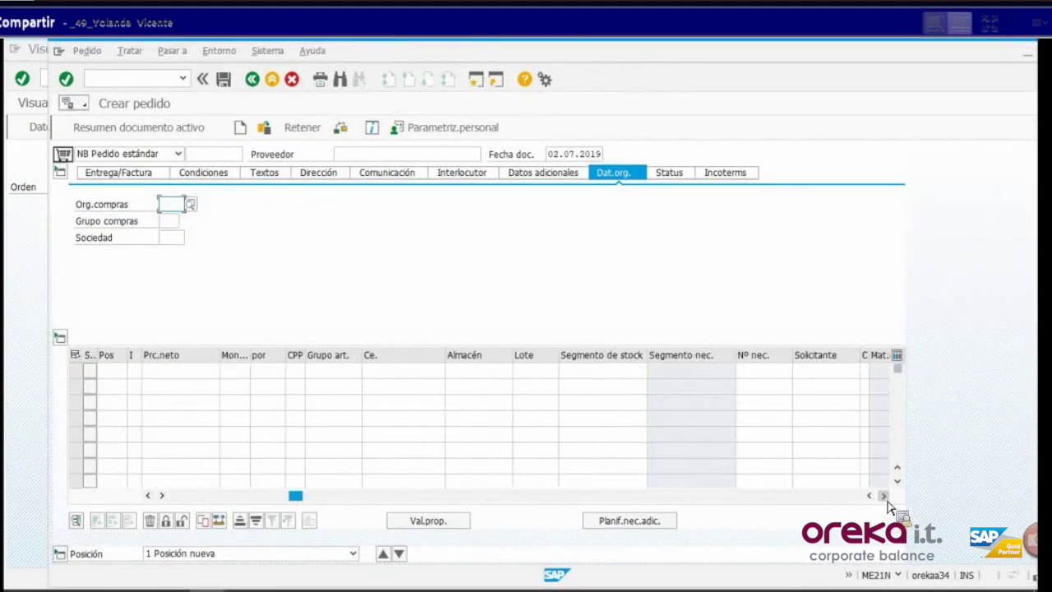
click(883, 495)
click(883, 495)
click(883, 496)
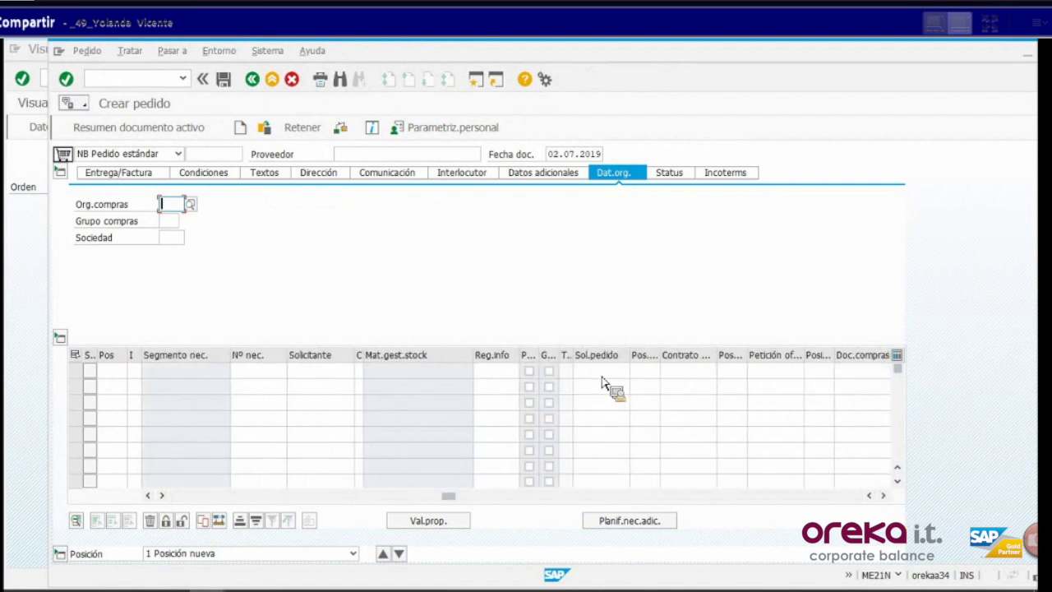
click(602, 372)
text(10000)
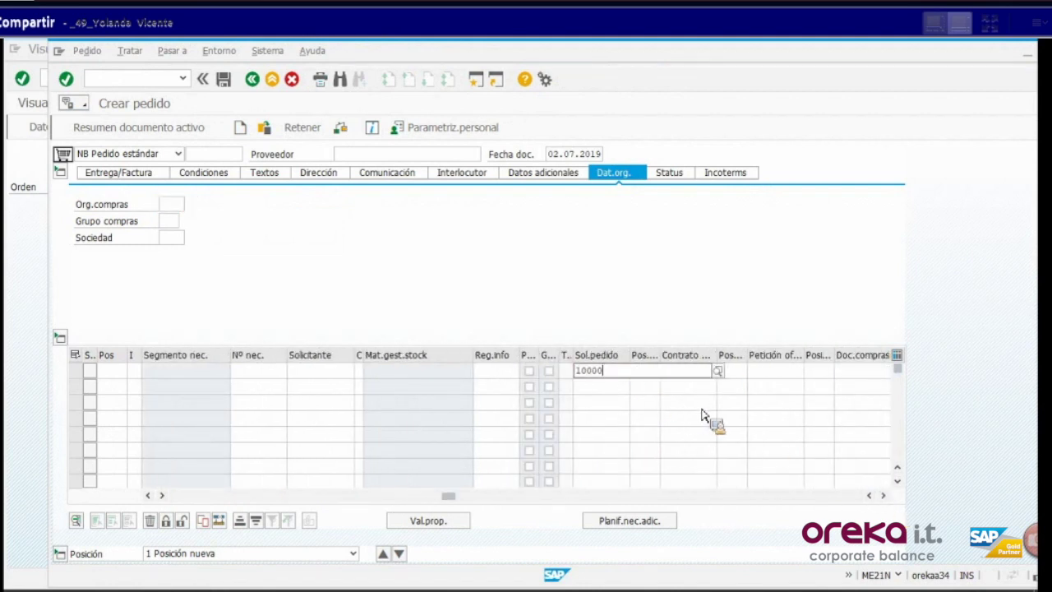
text(61)
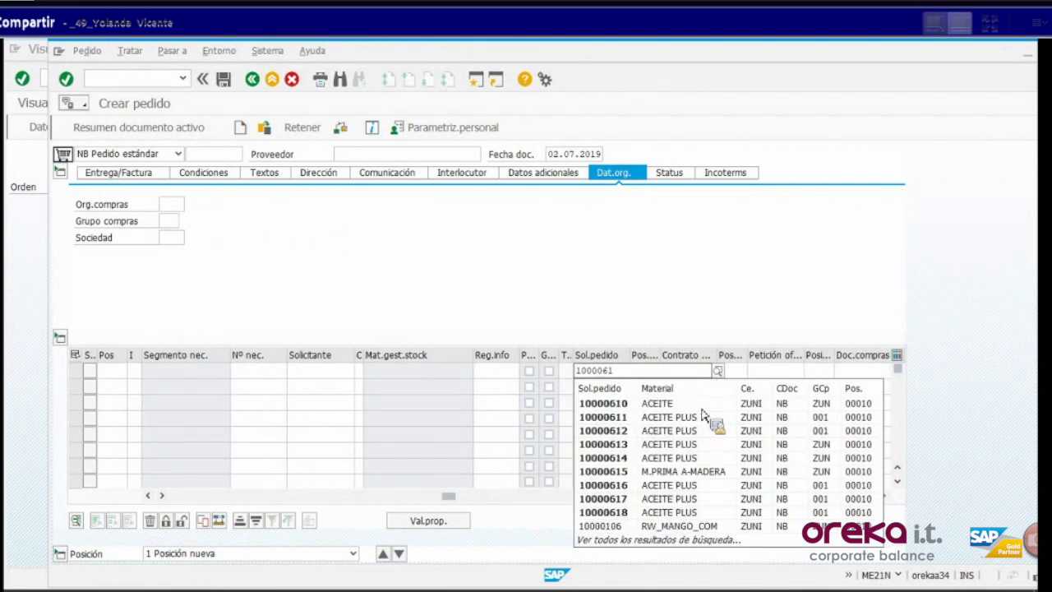
text(8)
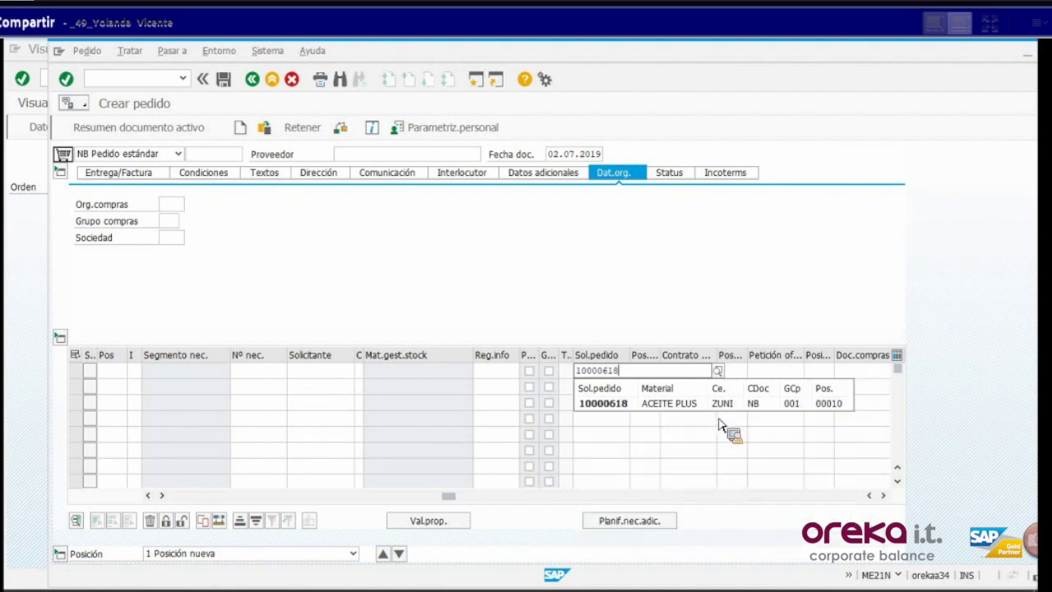
click(699, 418)
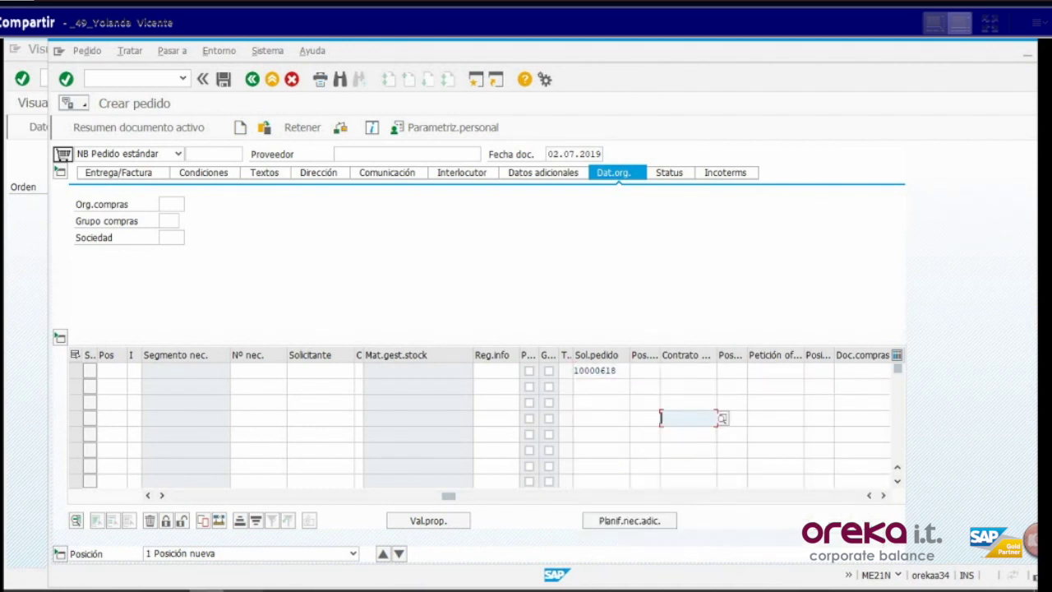
Step: Display the maintenance order, check the purchase requisition in its document flow, and return to the new purchase order
click(294, 531)
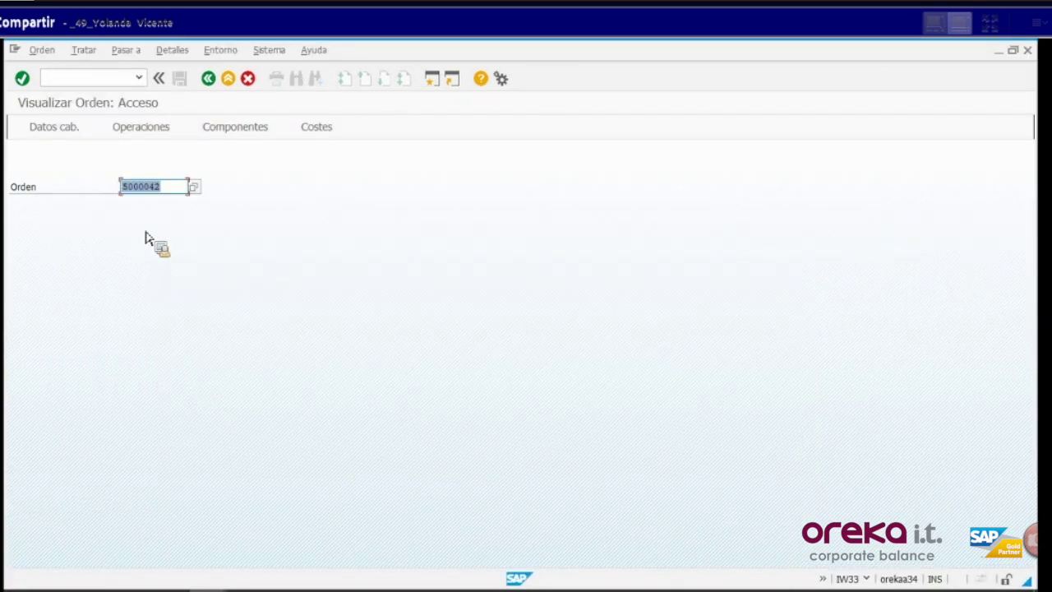
key(Return)
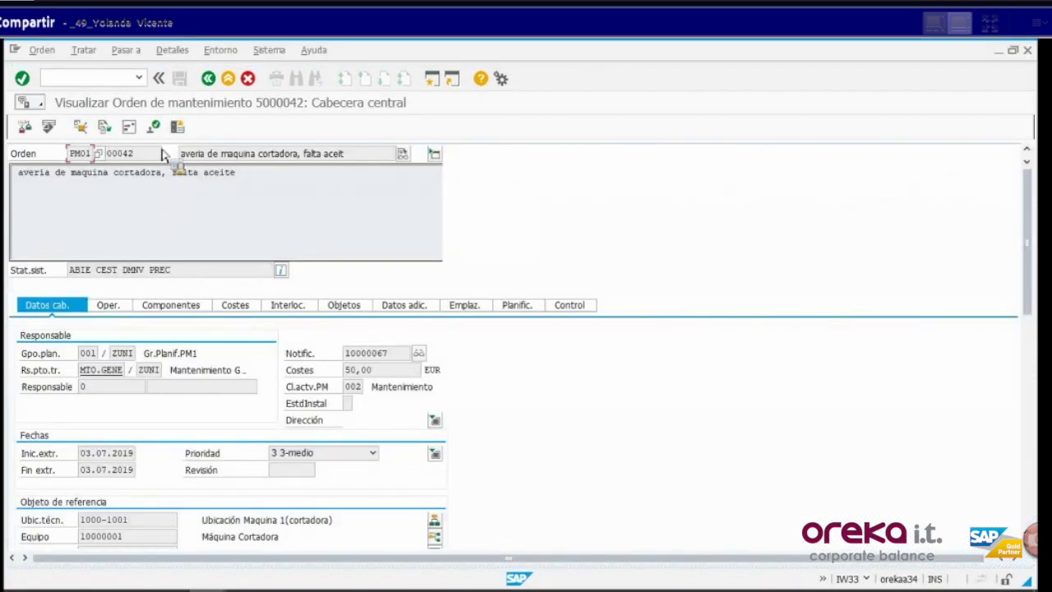
click(103, 127)
click(183, 223)
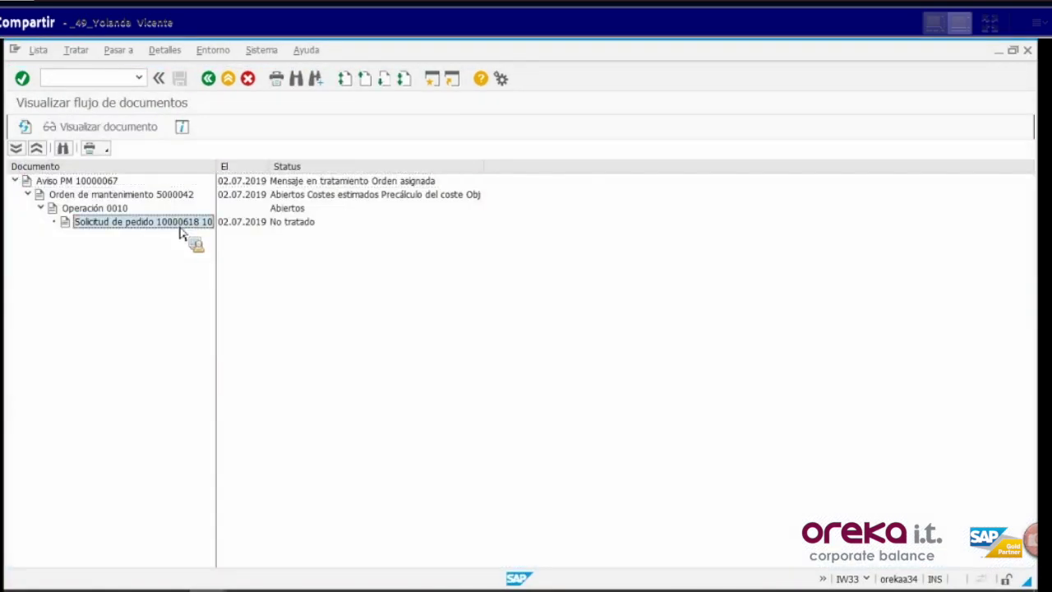
click(999, 51)
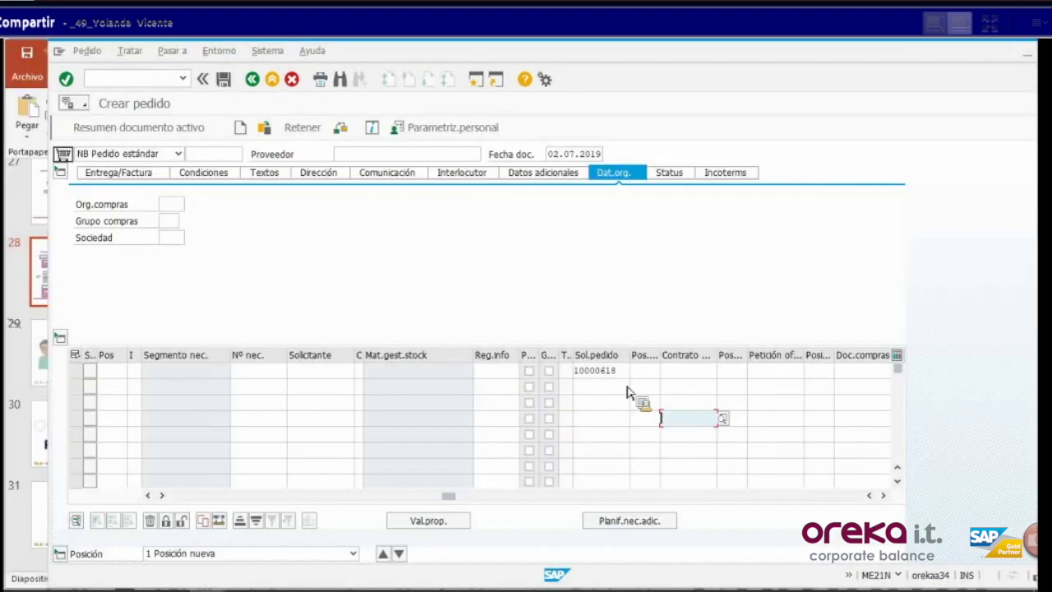
Step: Adopt the requisition data into the purchase order and set its purchasing group to ZUN, Comprador ZUNI
click(634, 388)
key(Return)
double_click(368, 155)
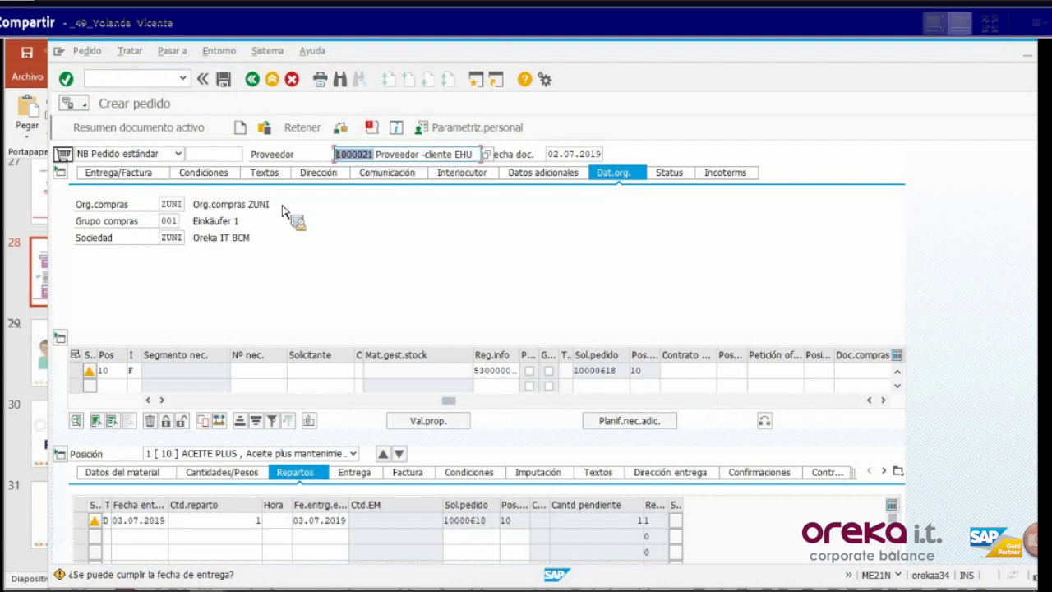
click(176, 221)
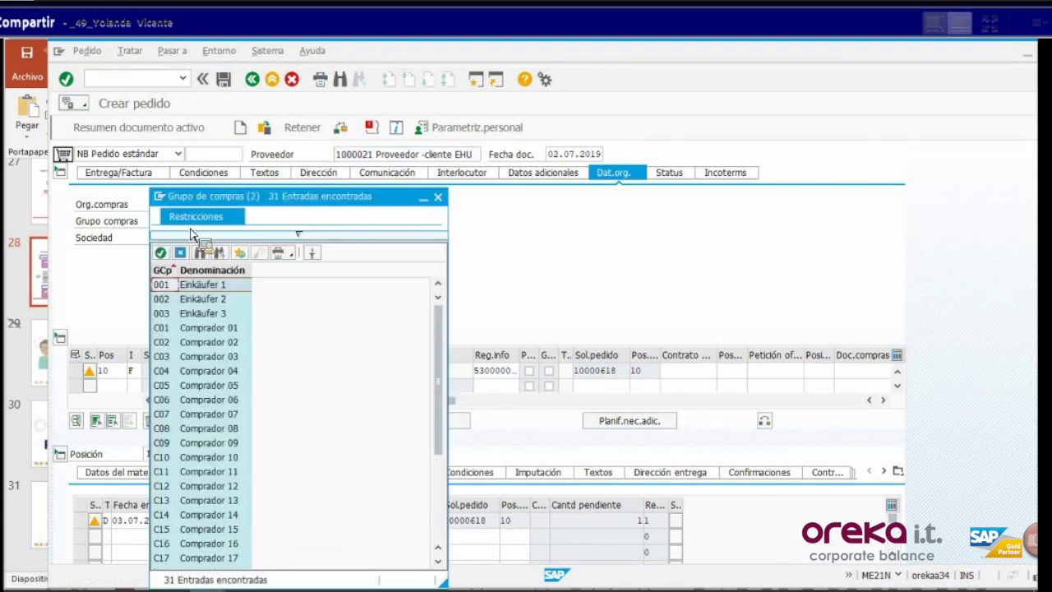
scroll(247, 493, down, 4)
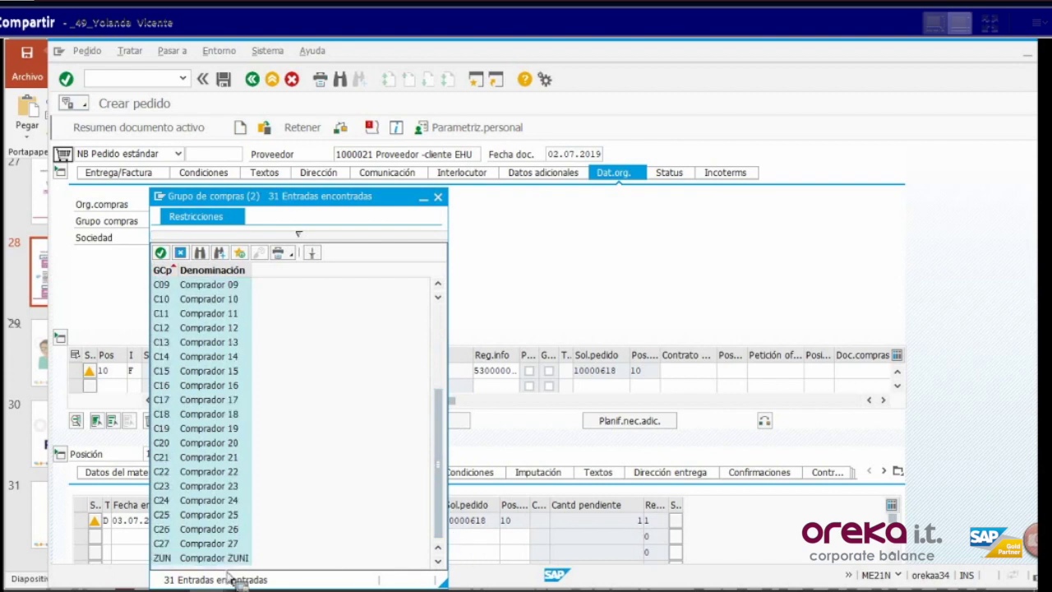
double_click(232, 559)
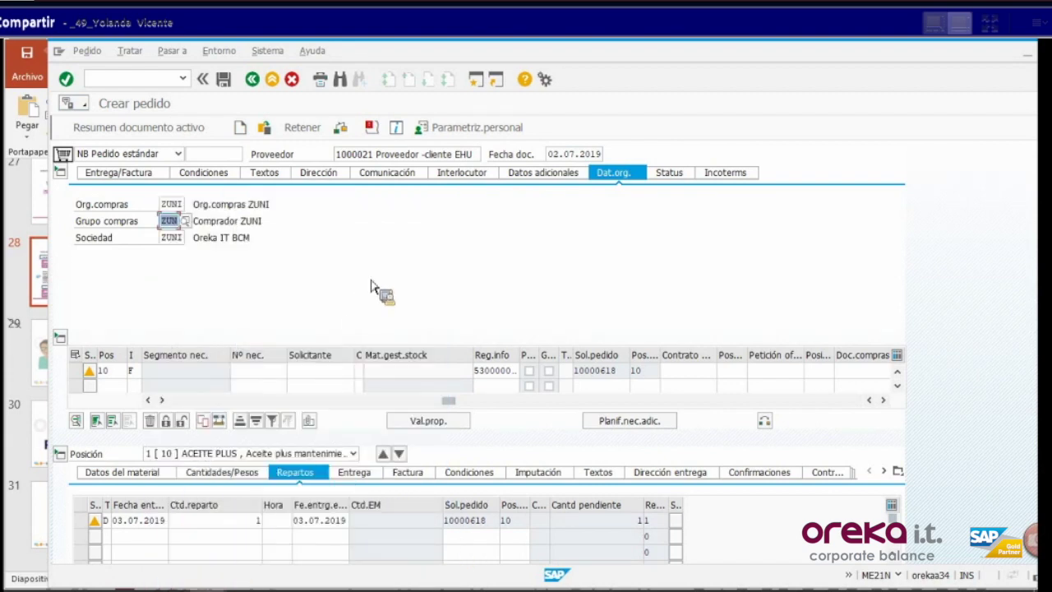
Step: Check the material and order quantity of the ACEITE PLUS item and save the purchase order
double_click(465, 56)
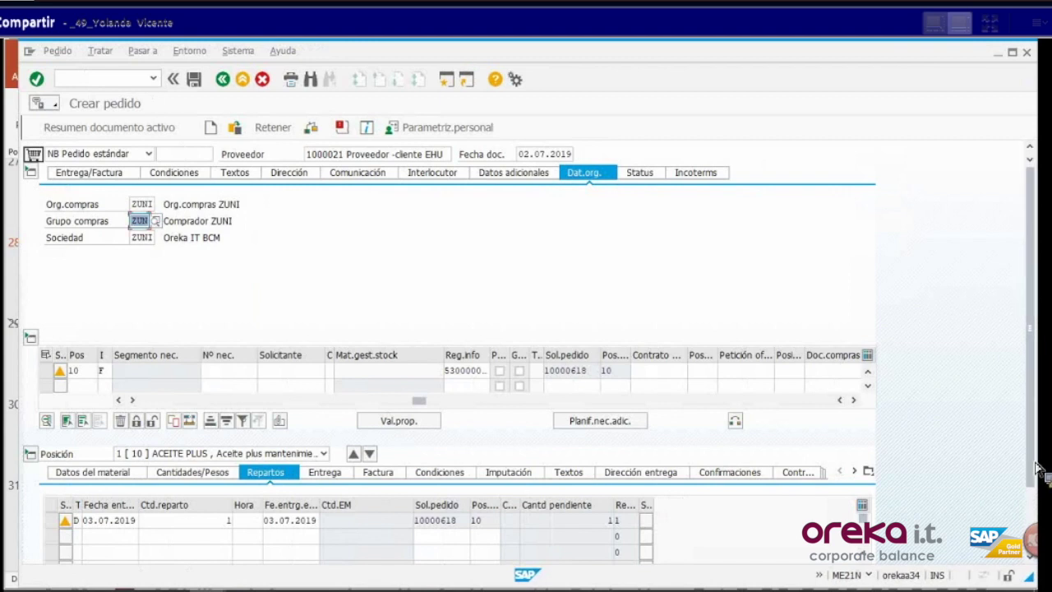
scroll(1037, 457, down, 2)
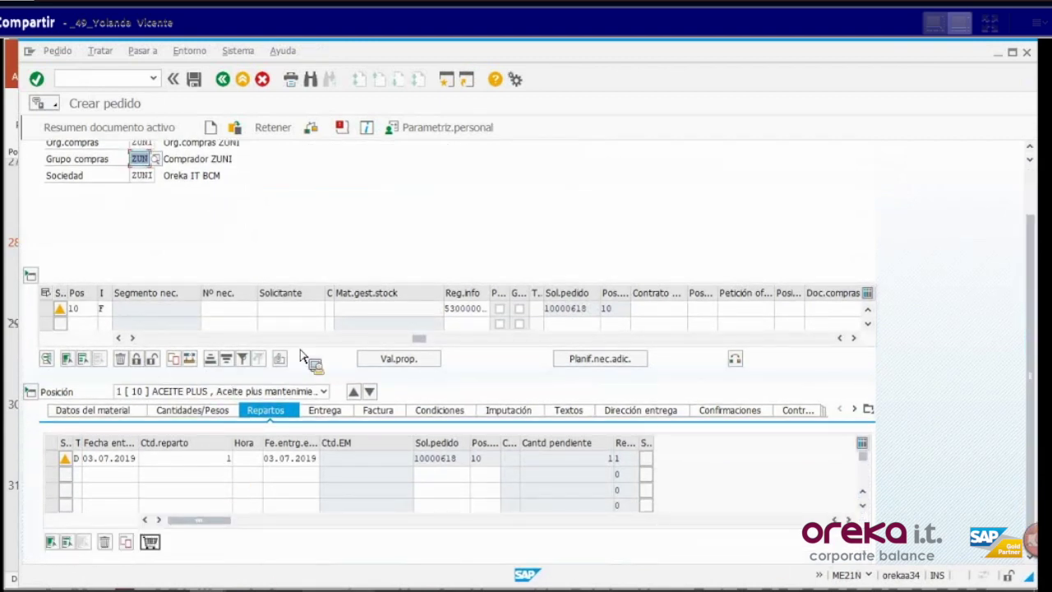
drag(419, 338, 164, 344)
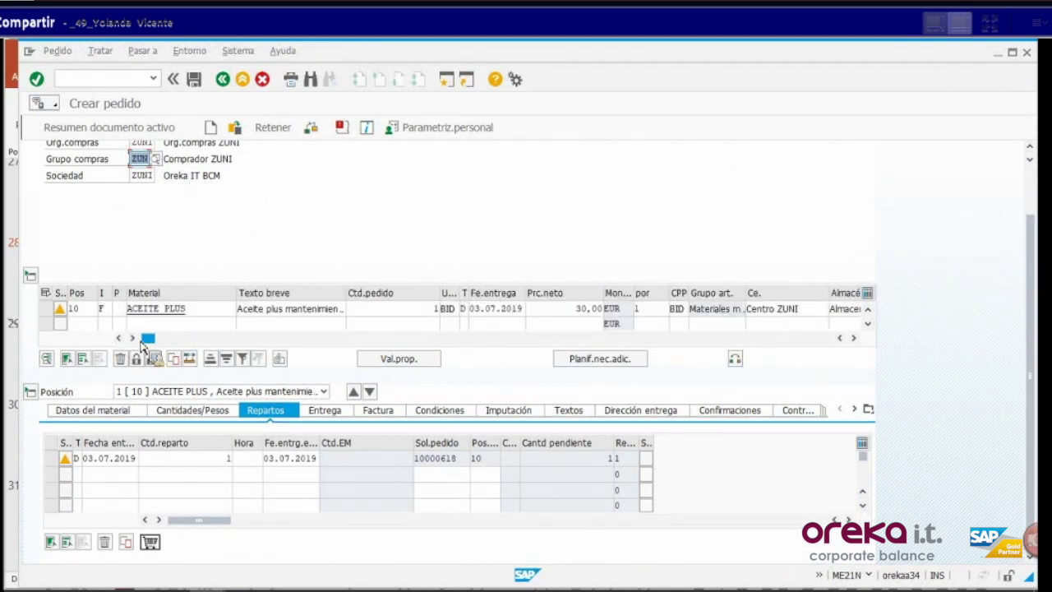
click(429, 311)
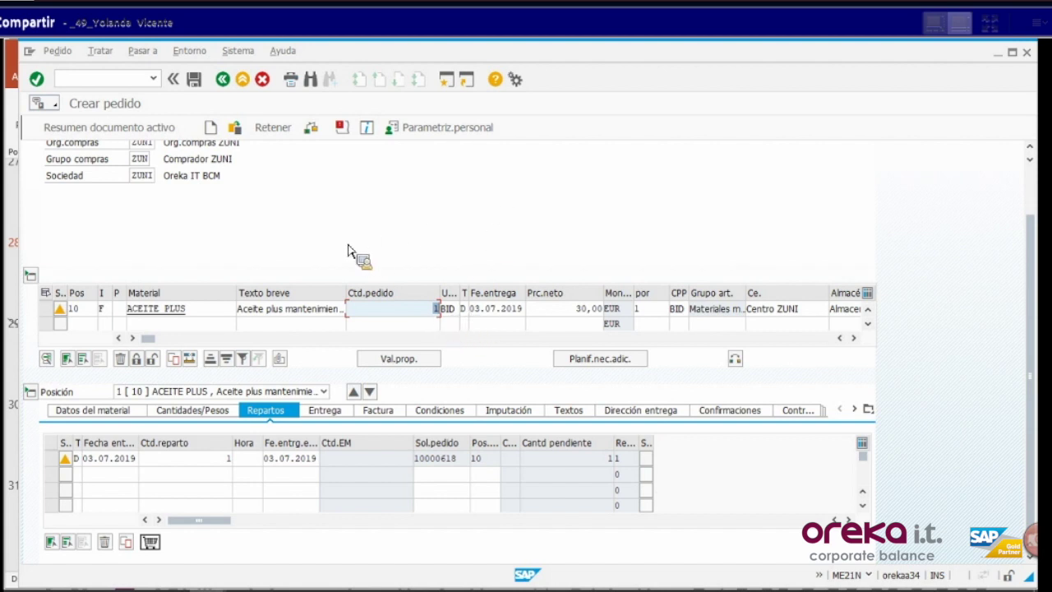
click(195, 80)
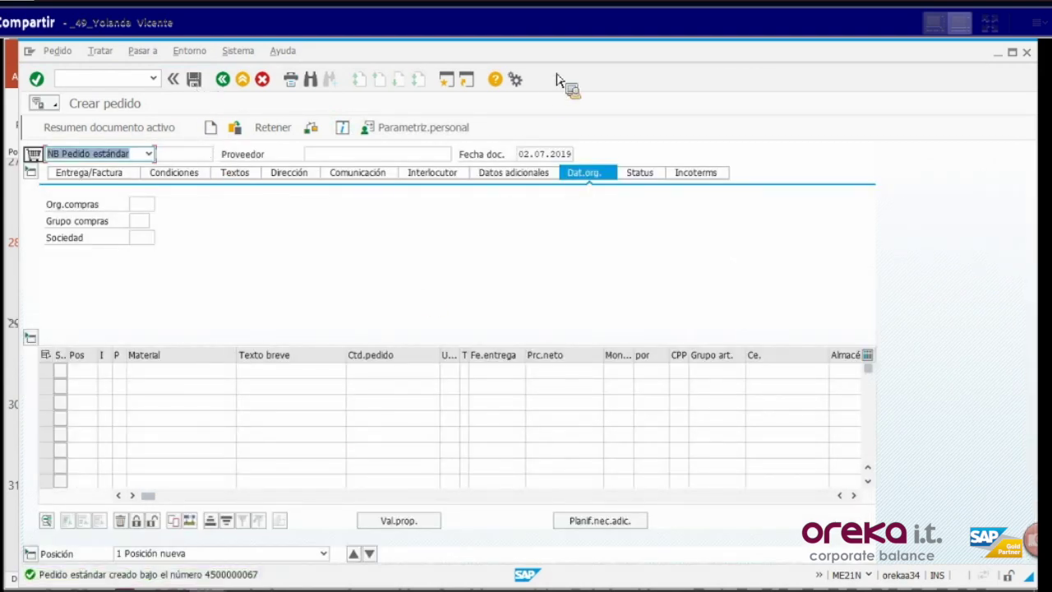
Step: Return to the maintenance order's document flow, refresh it, and select the purchase order under the requisition
double_click(554, 47)
drag(544, 63, 442, 63)
mouse_move(246, 586)
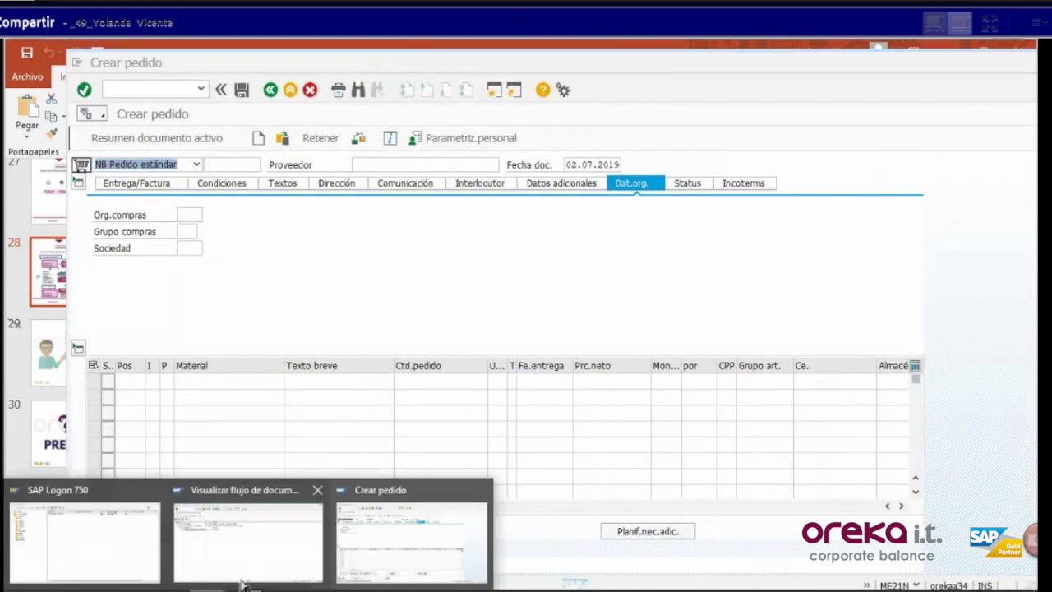
click(258, 534)
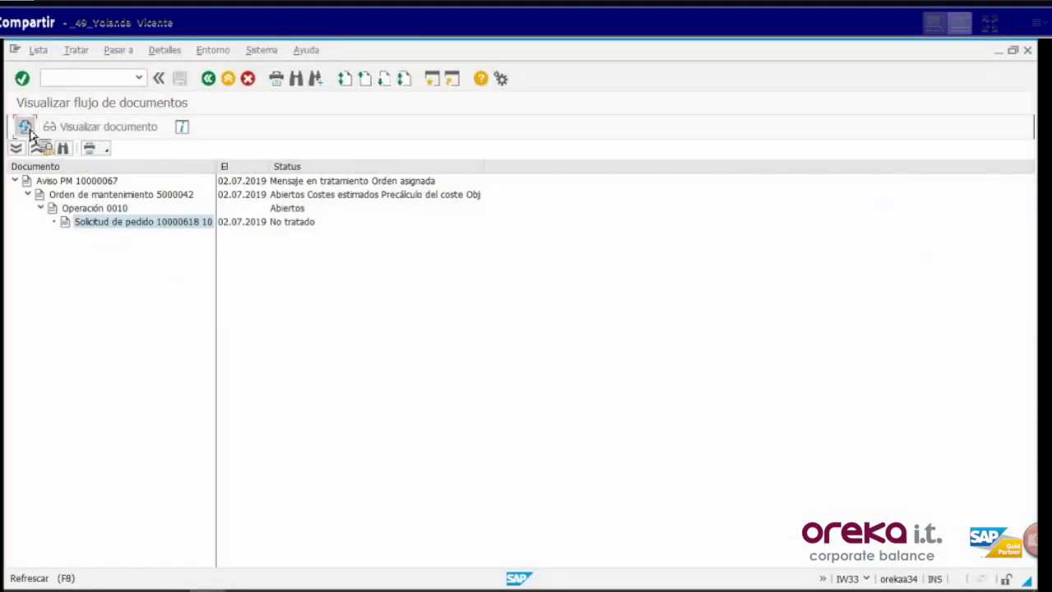
click(27, 126)
click(153, 236)
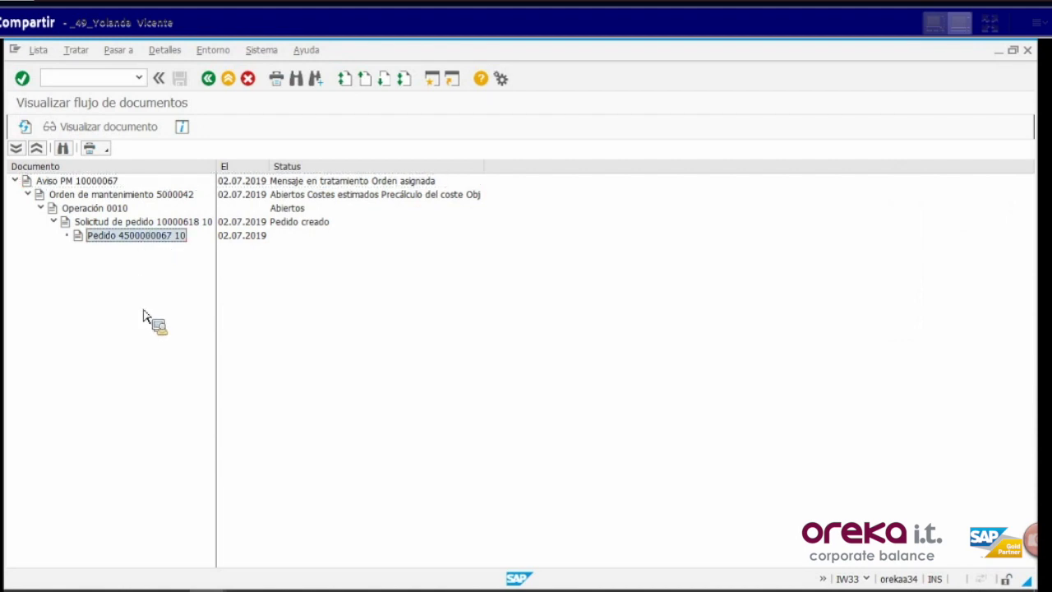
Step: Leave the document flow, switch the maintenance order from display to change mode, and release it
mouse_move(411, 573)
click(410, 518)
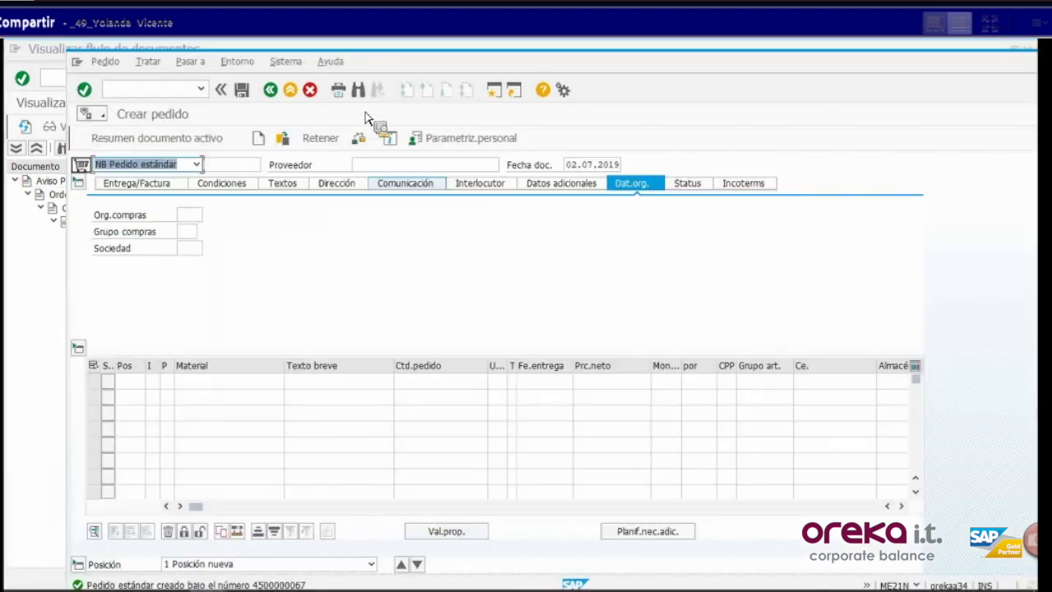
click(33, 329)
click(209, 79)
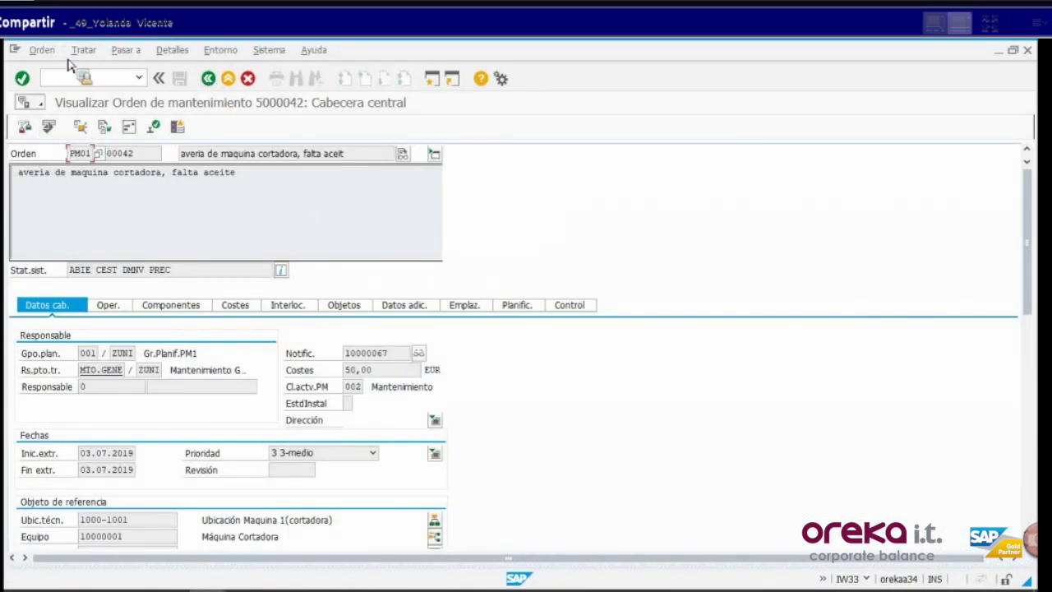
click(42, 50)
click(61, 115)
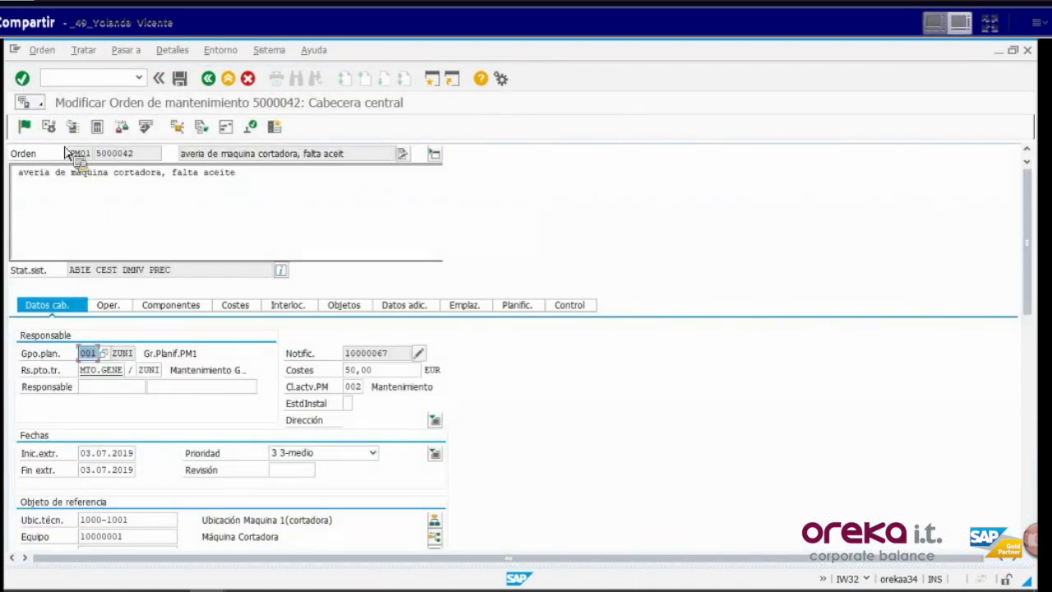
click(26, 128)
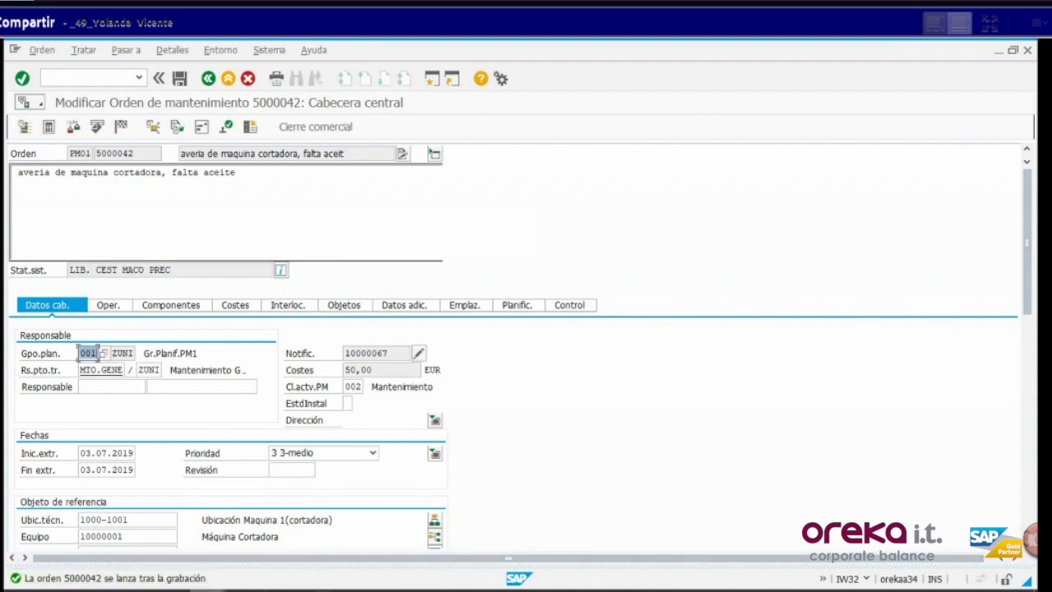
Step: Leave the purchase order creation session and open the goods receipt transaction MIGO in it
click(423, 544)
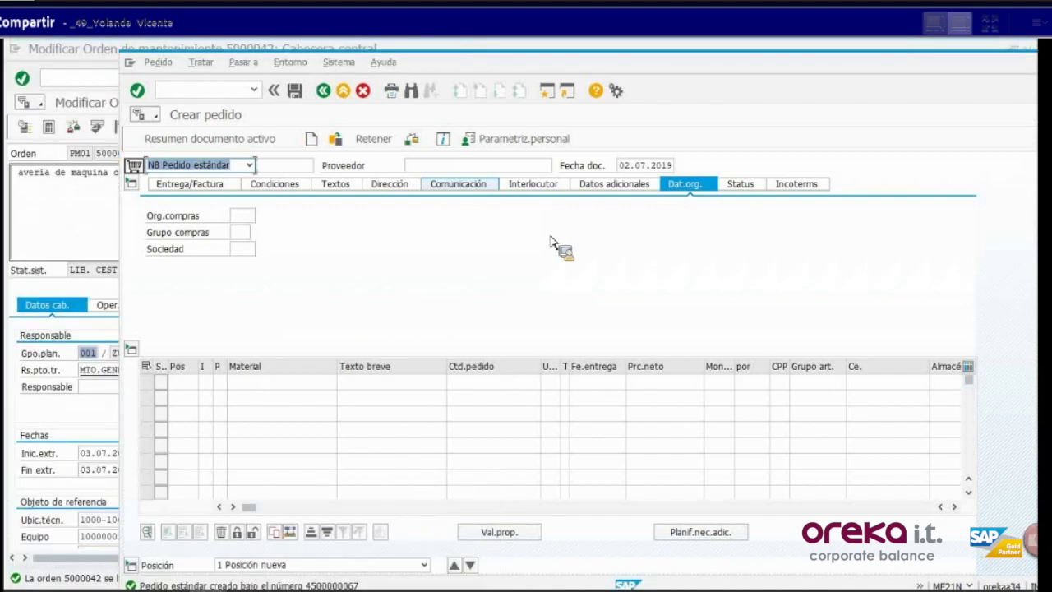
drag(516, 64, 428, 68)
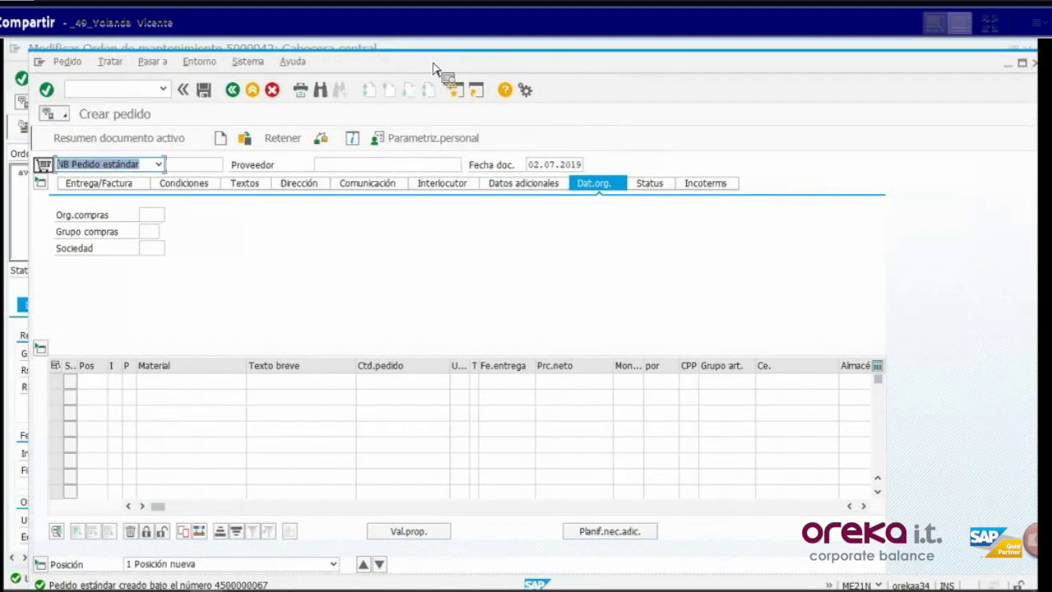
drag(857, 71, 820, 69)
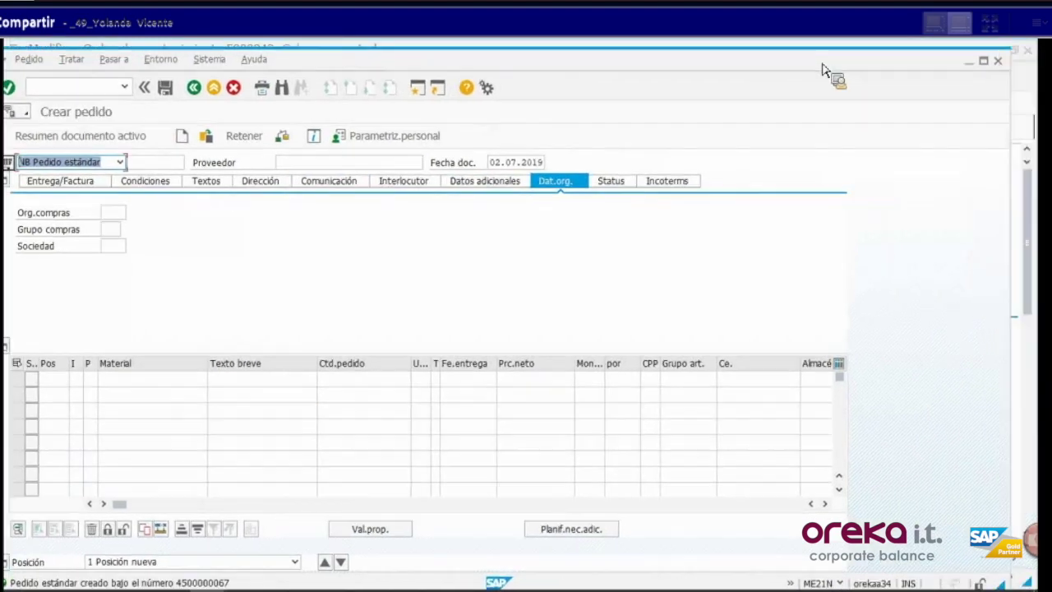
click(983, 61)
click(210, 79)
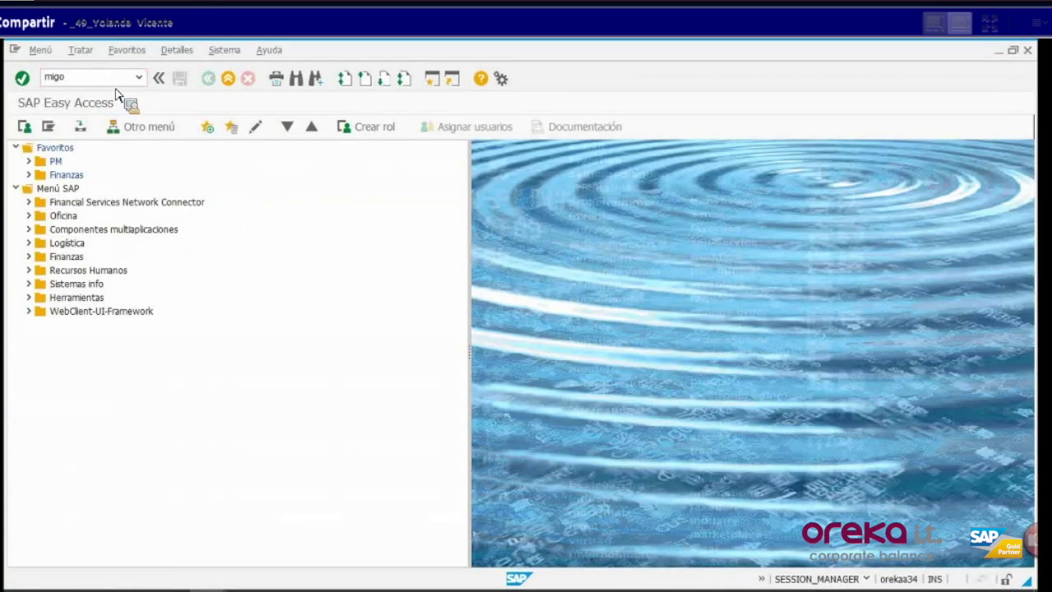
key(Return)
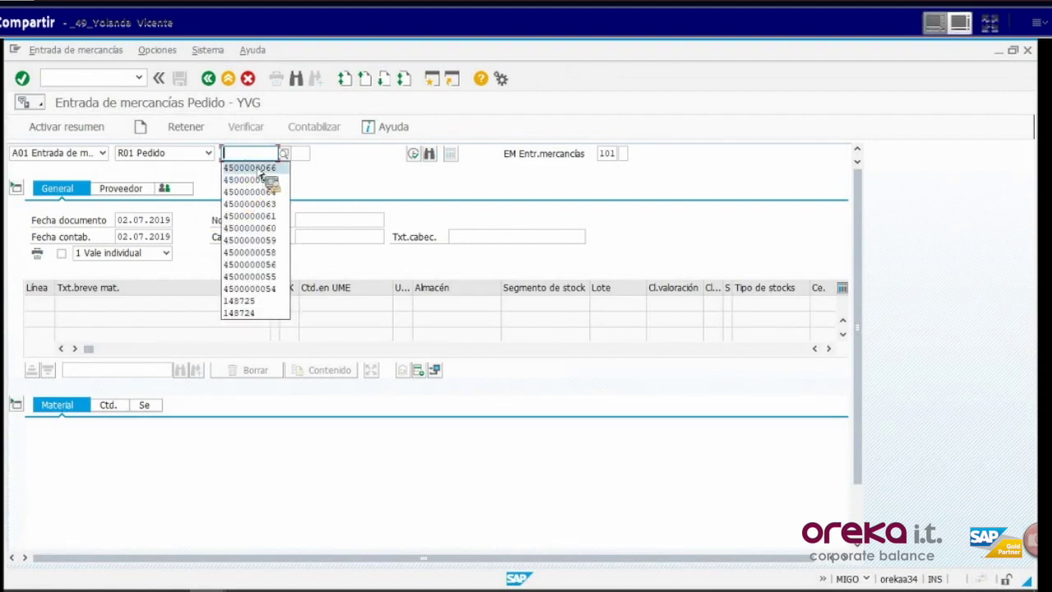
Step: Look up the new purchase order's number in the maintenance order's document flow
click(262, 168)
drag(397, 53, 756, 94)
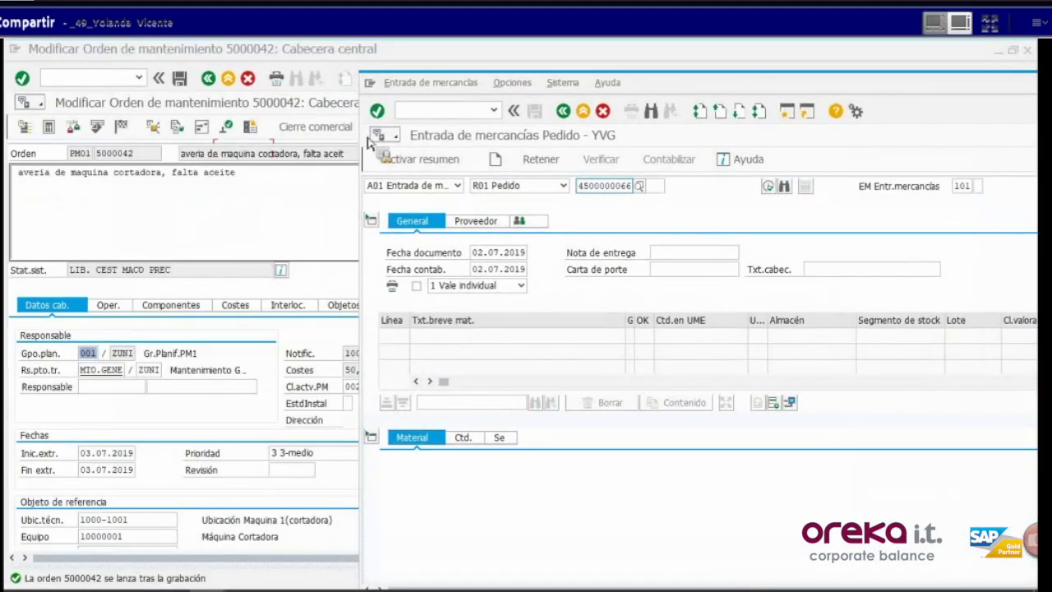
click(173, 185)
click(176, 126)
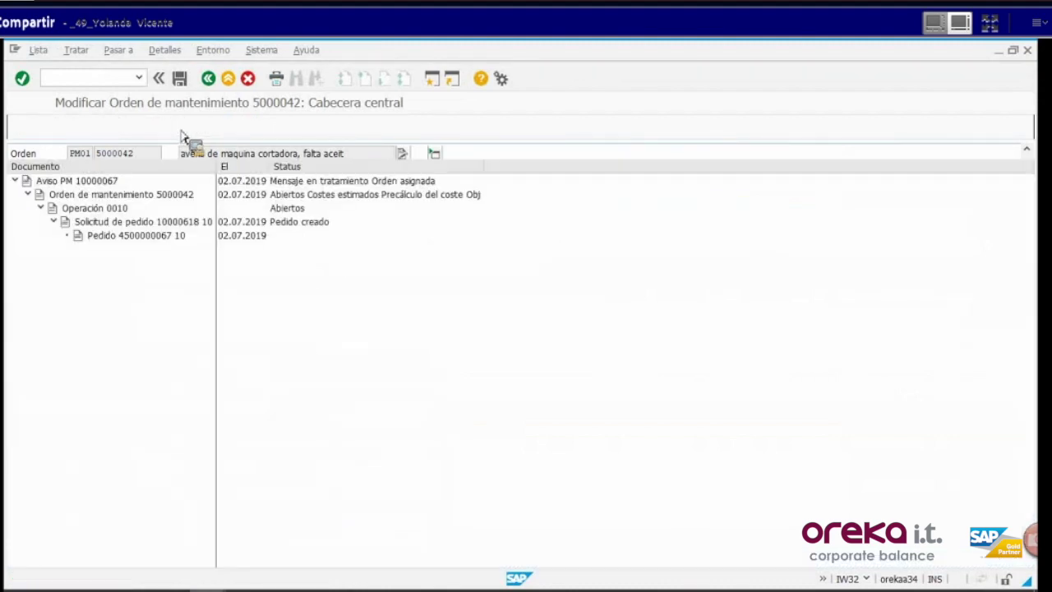
click(999, 51)
Step: Load the new purchase order into the goods receipt by entering its purchase order number
double_click(510, 69)
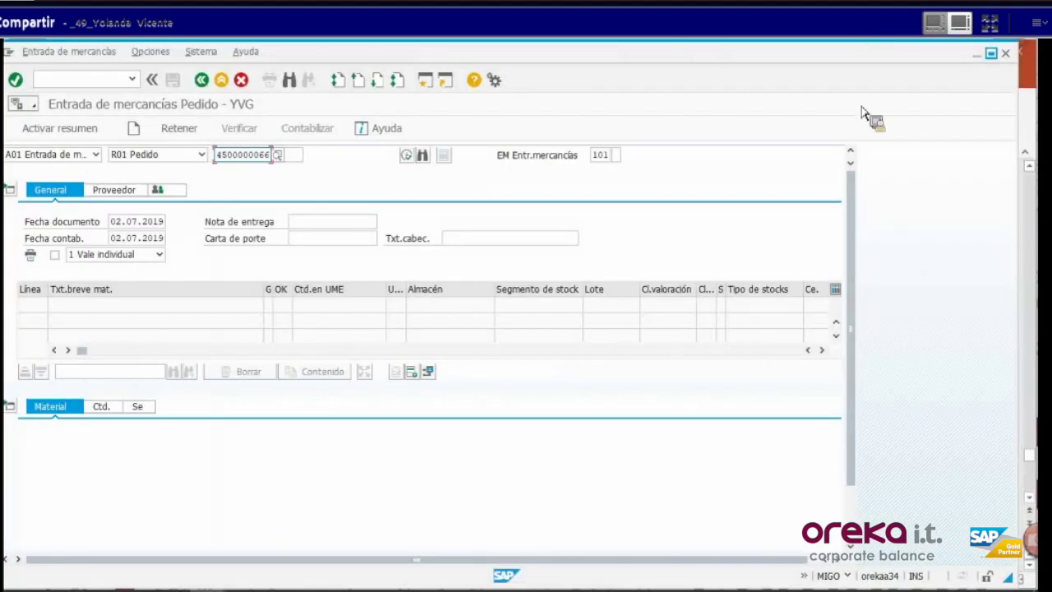
double_click(278, 154)
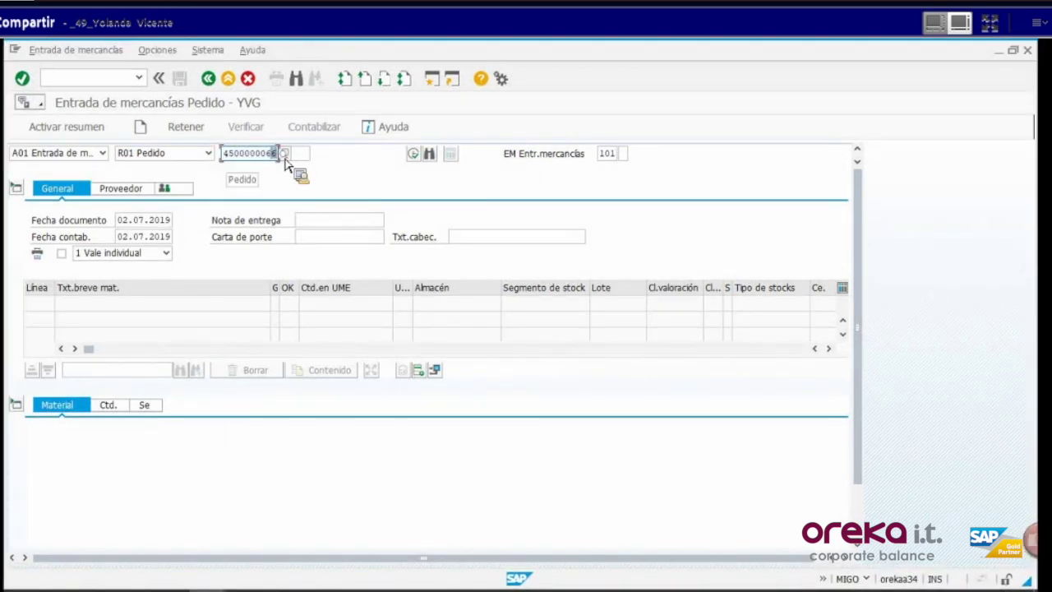
text(4500000067)
key(Return)
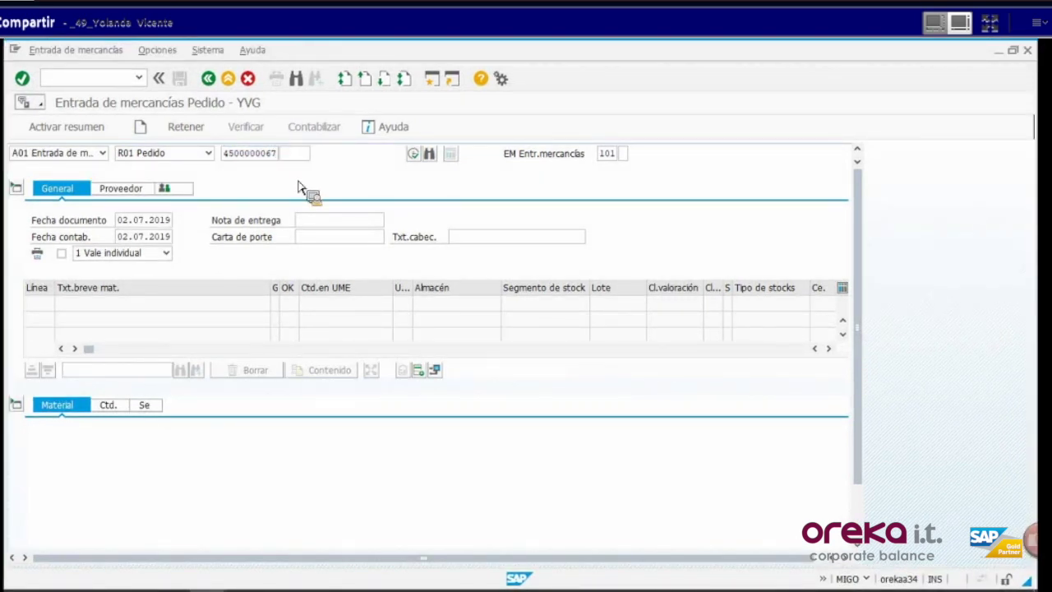
Step: Mark the Aceite plus mantenimiento item as Posición OK and verify the goods receipt
scroll(156, 526, down, 1)
click(70, 537)
scroll(204, 441, up, 1)
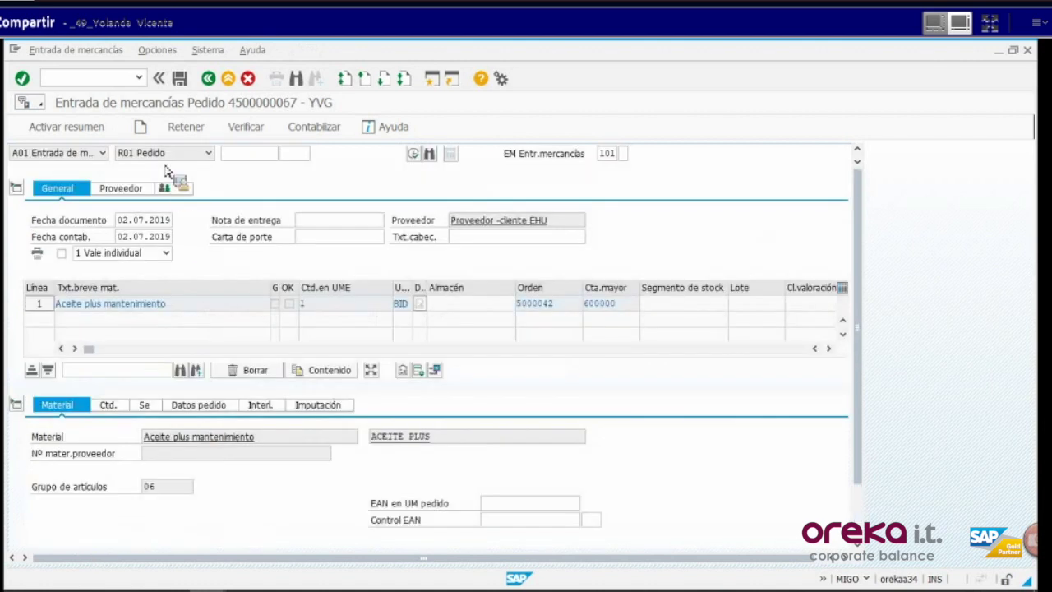
click(247, 128)
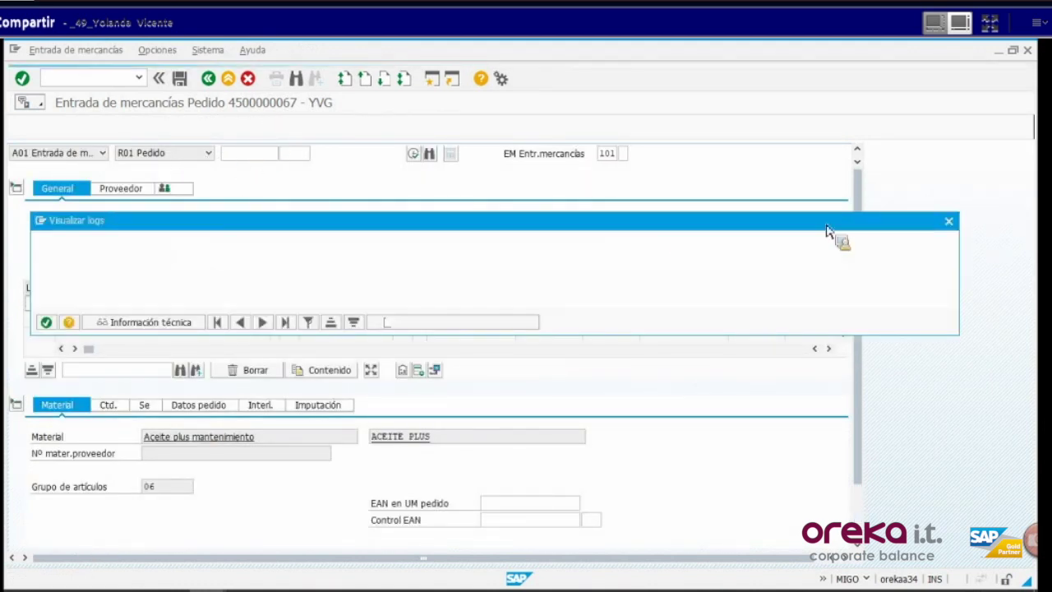
click(947, 223)
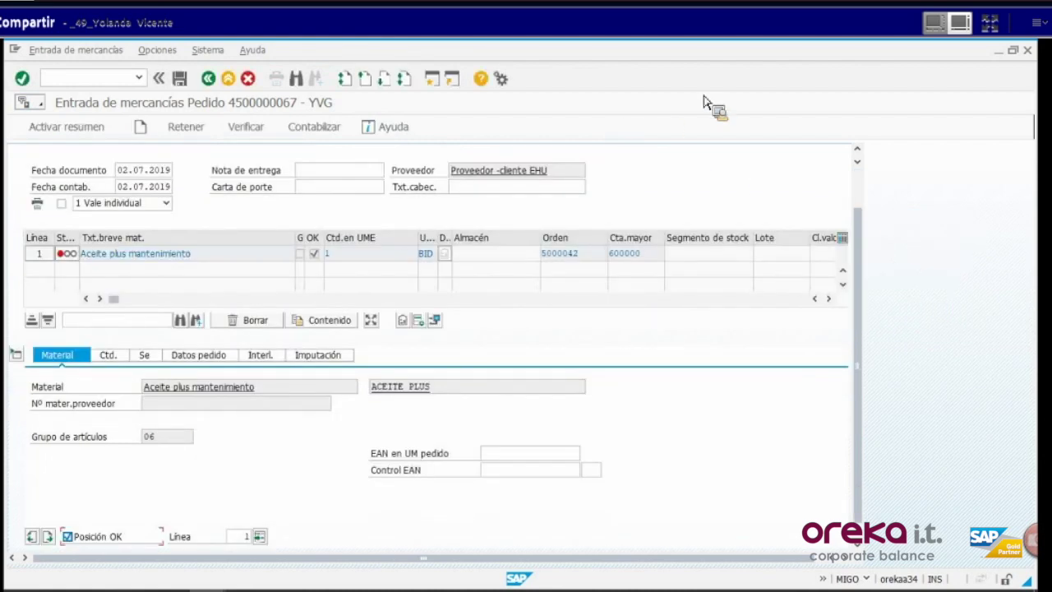
Step: Return to the maintenance order, save its release, and switch it to display mode
click(994, 52)
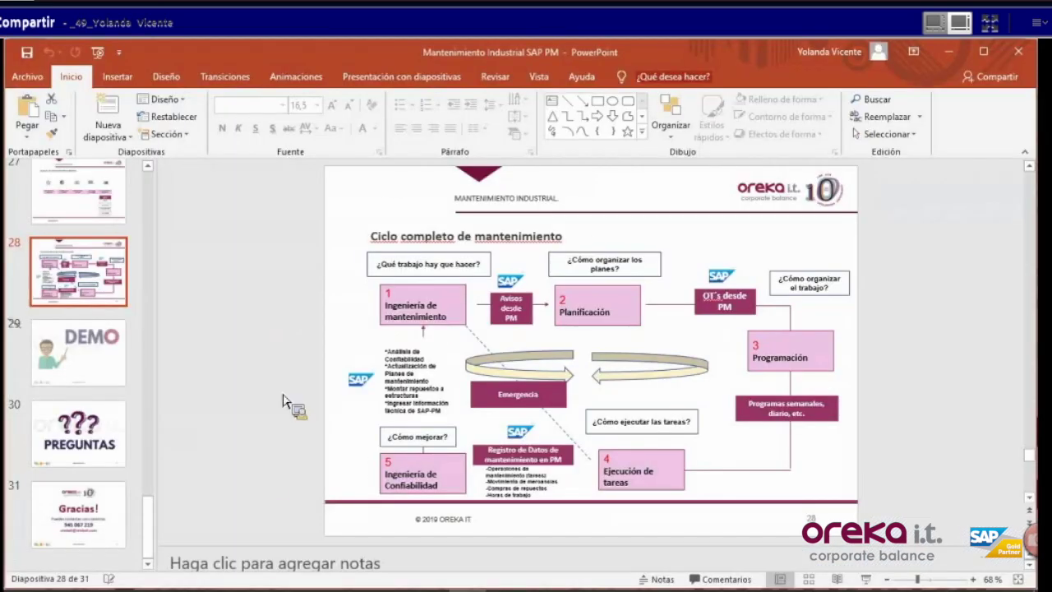
mouse_move(257, 582)
click(261, 543)
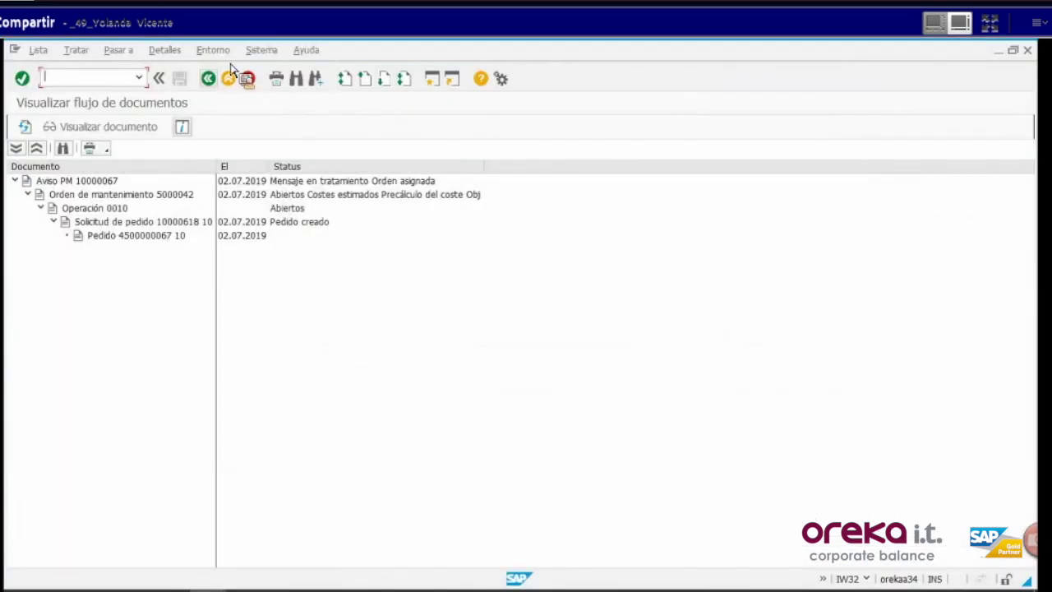
click(208, 79)
click(42, 49)
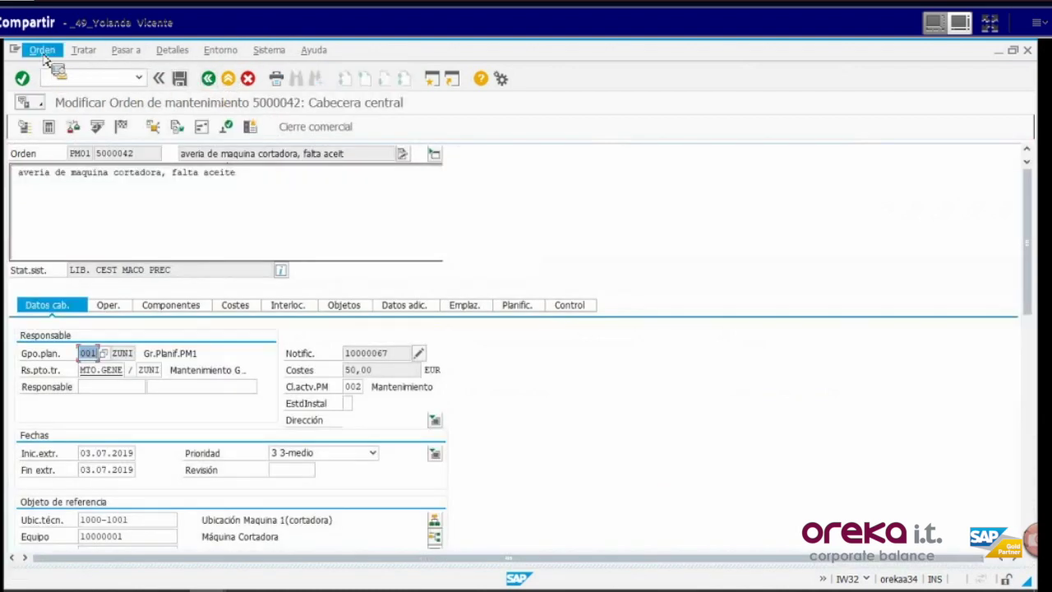
click(69, 136)
click(212, 315)
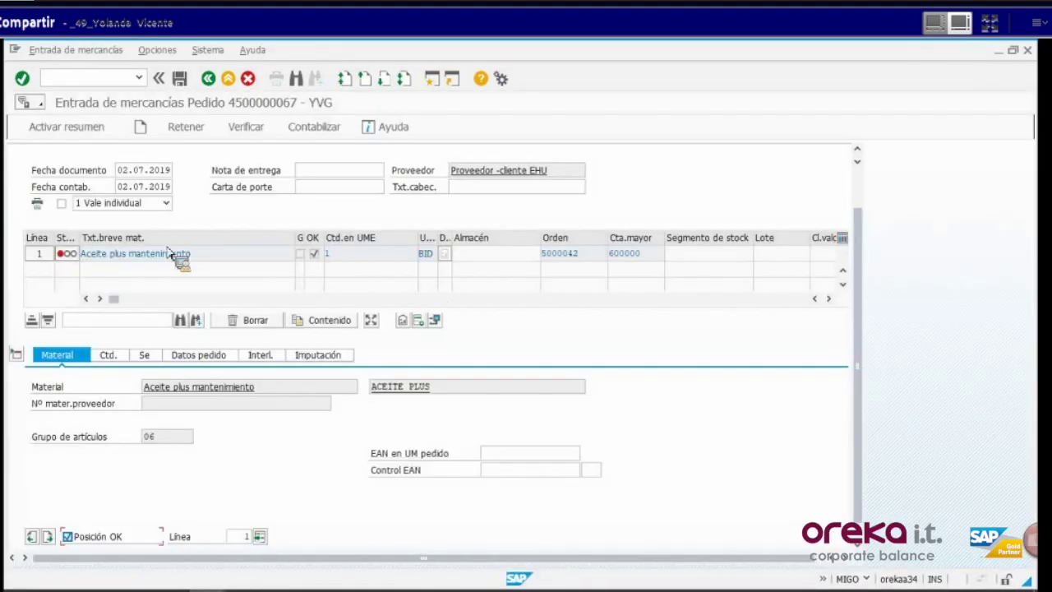
Step: Verify and post the goods receipt, and check it in the maintenance order's document flow
click(247, 132)
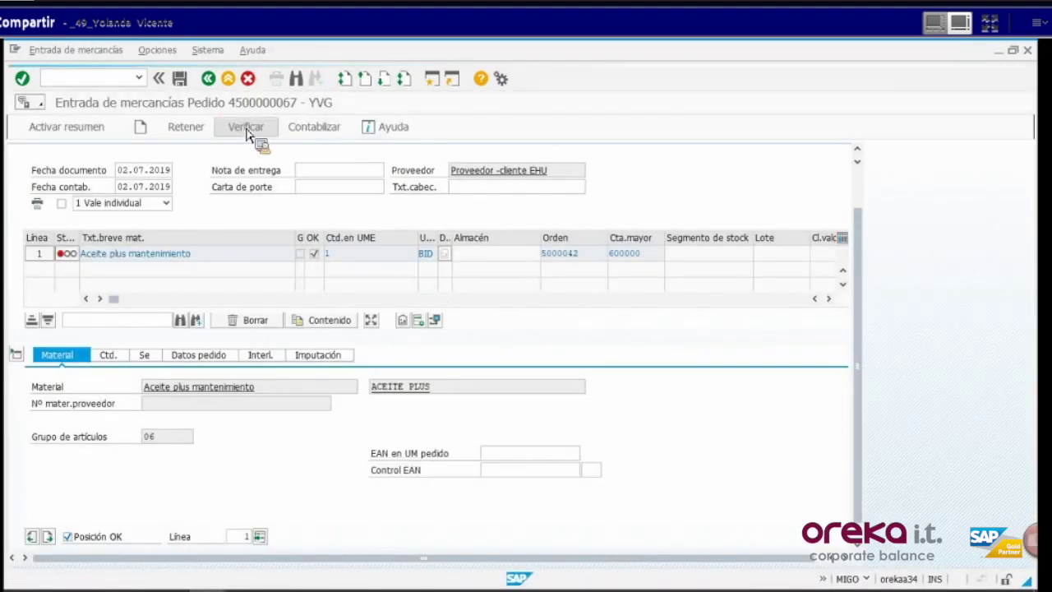
click(179, 79)
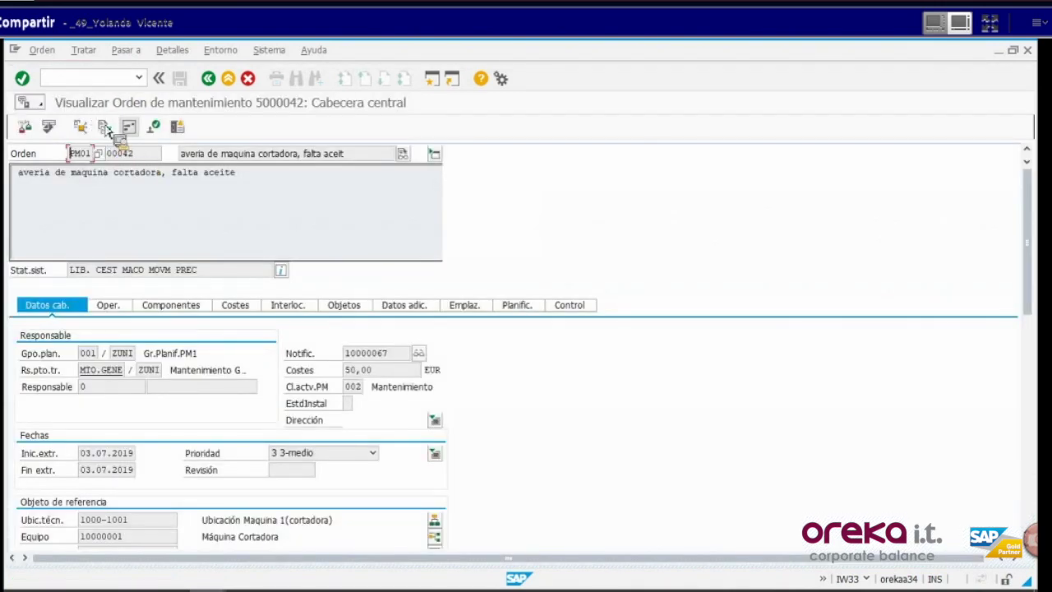
click(105, 127)
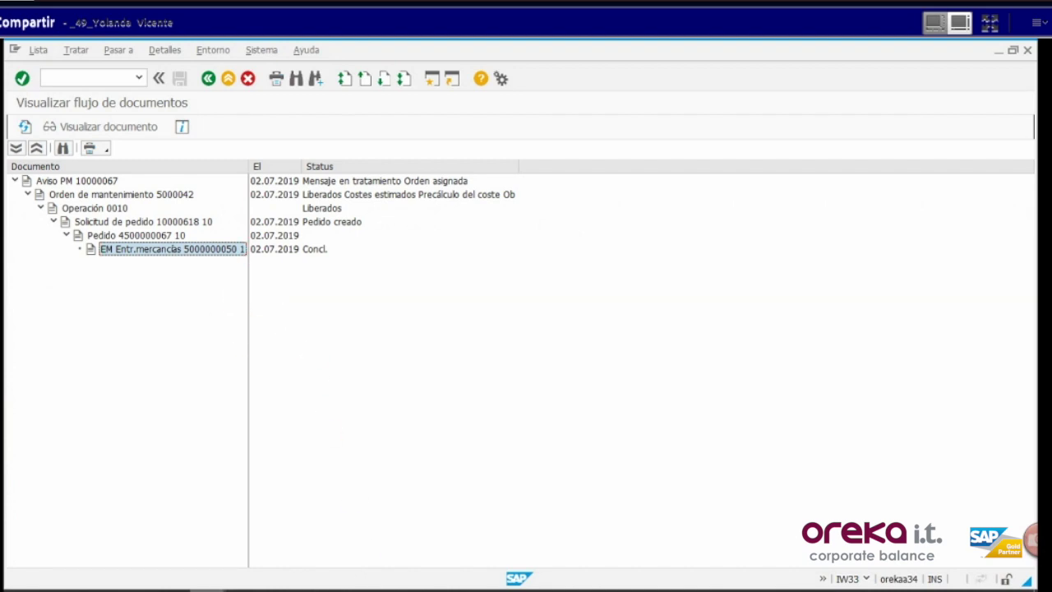
Step: Leave the goods receipt session and open the incoming invoice transaction MIRO in it
mouse_move(458, 575)
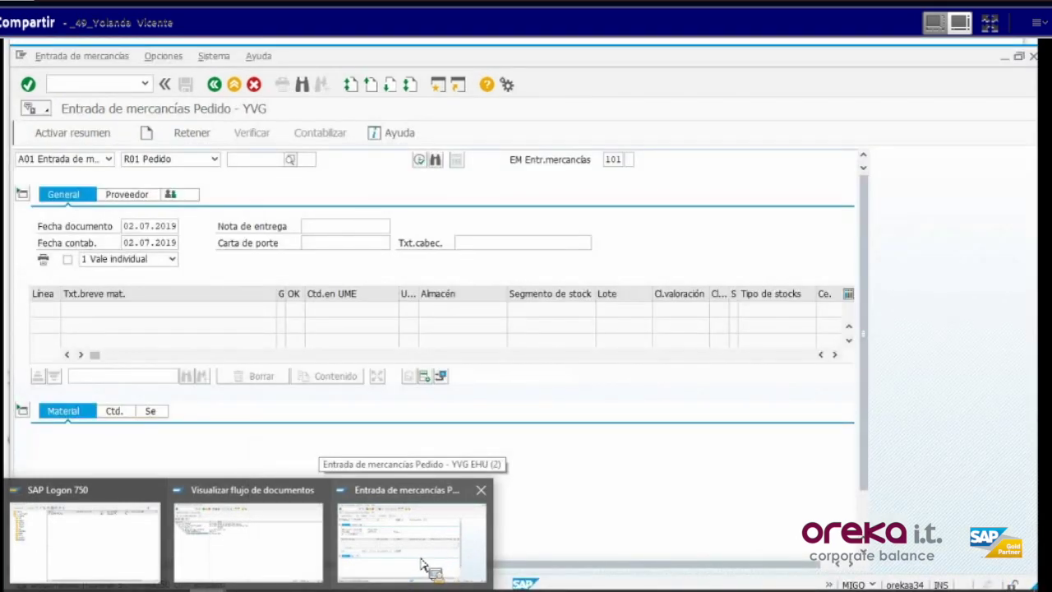
click(421, 564)
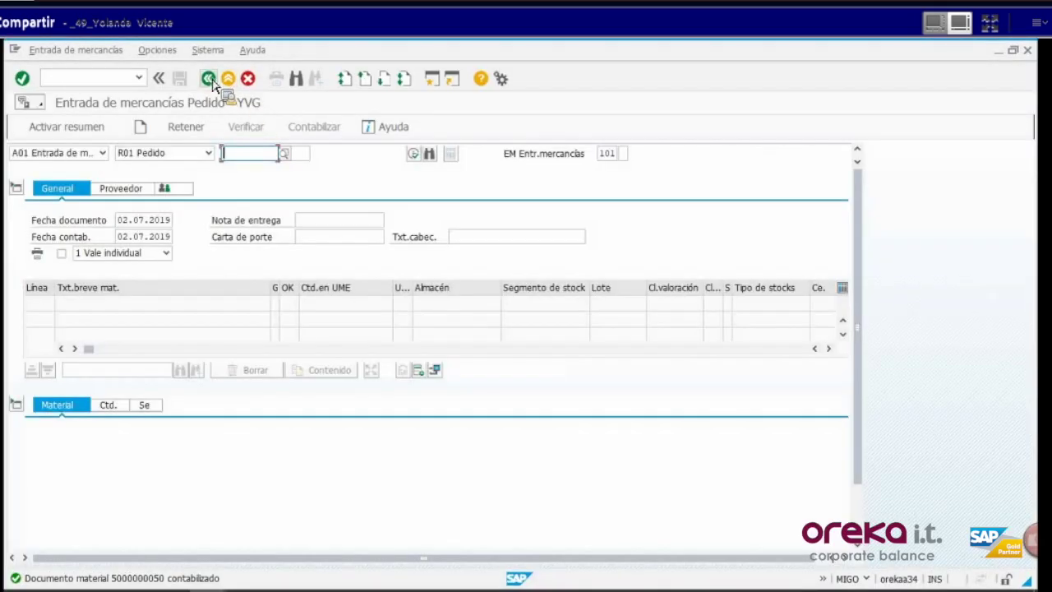
click(207, 79)
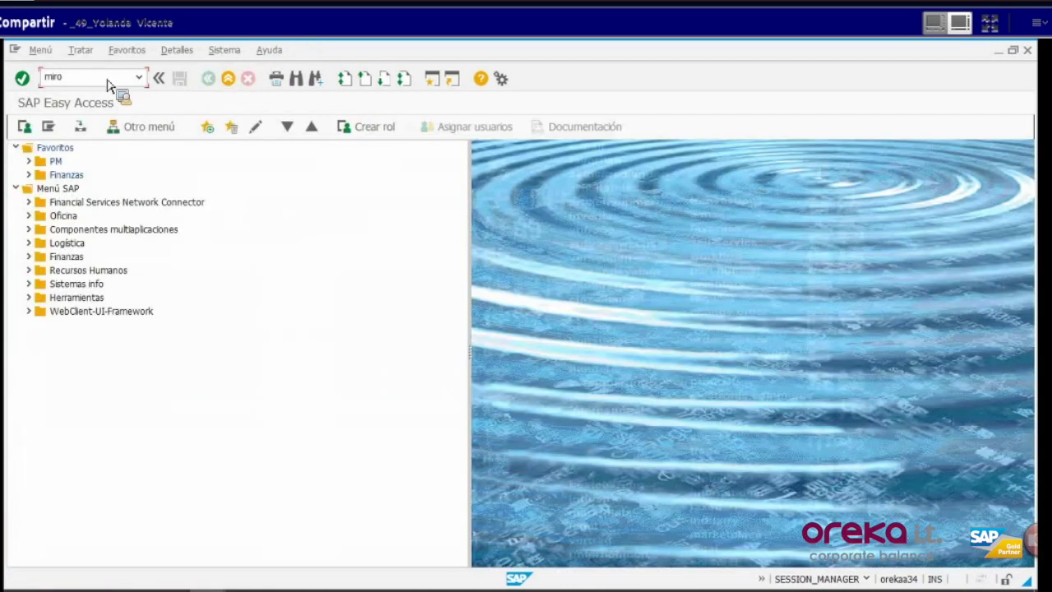
key(Return)
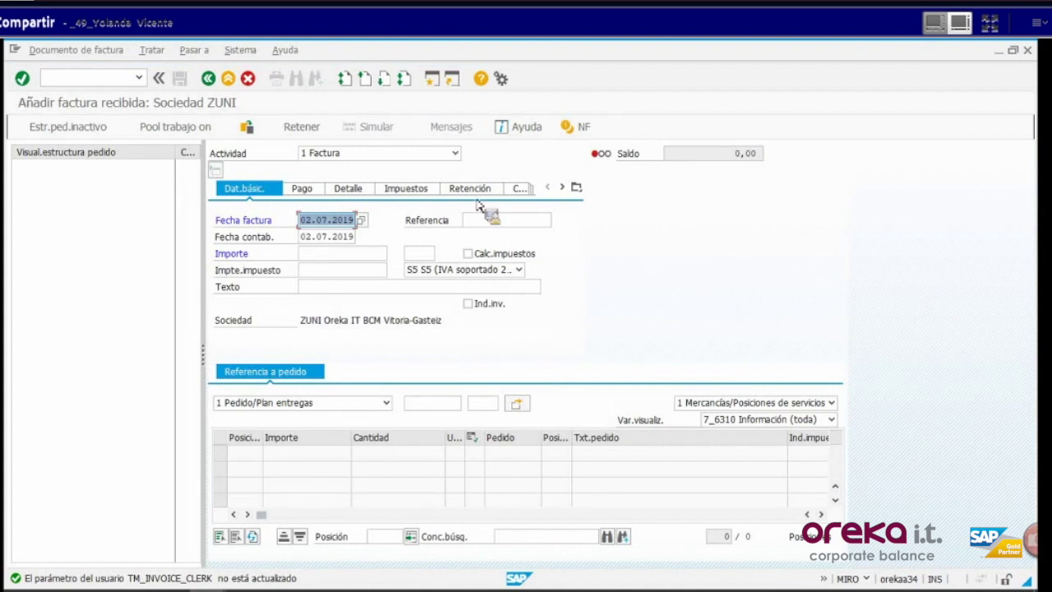
Step: Reference the new purchase order in the incoming invoice to load its Aceite plus mantenimiento item
click(483, 220)
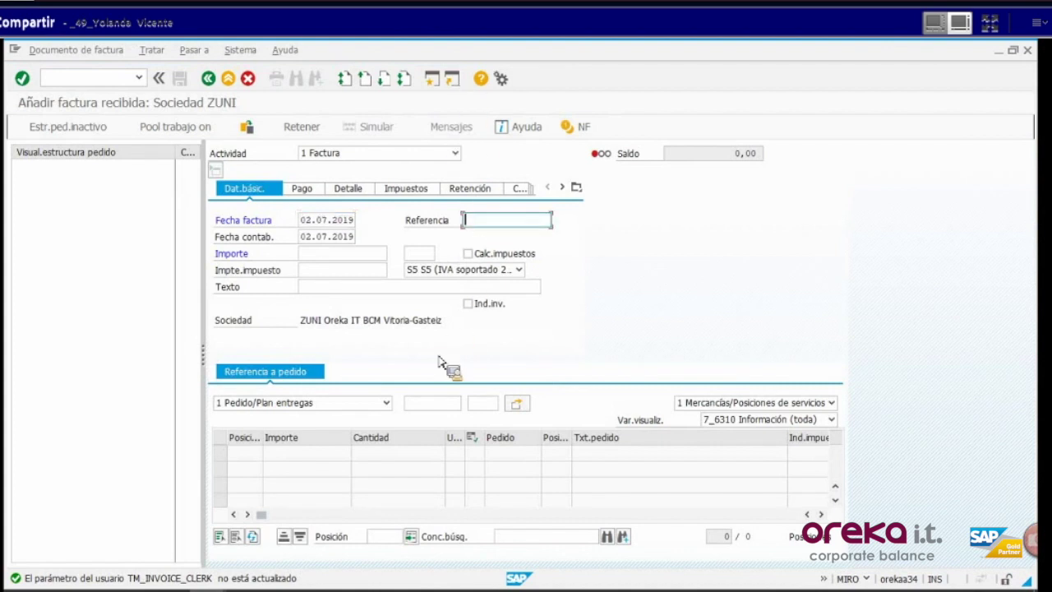
click(430, 402)
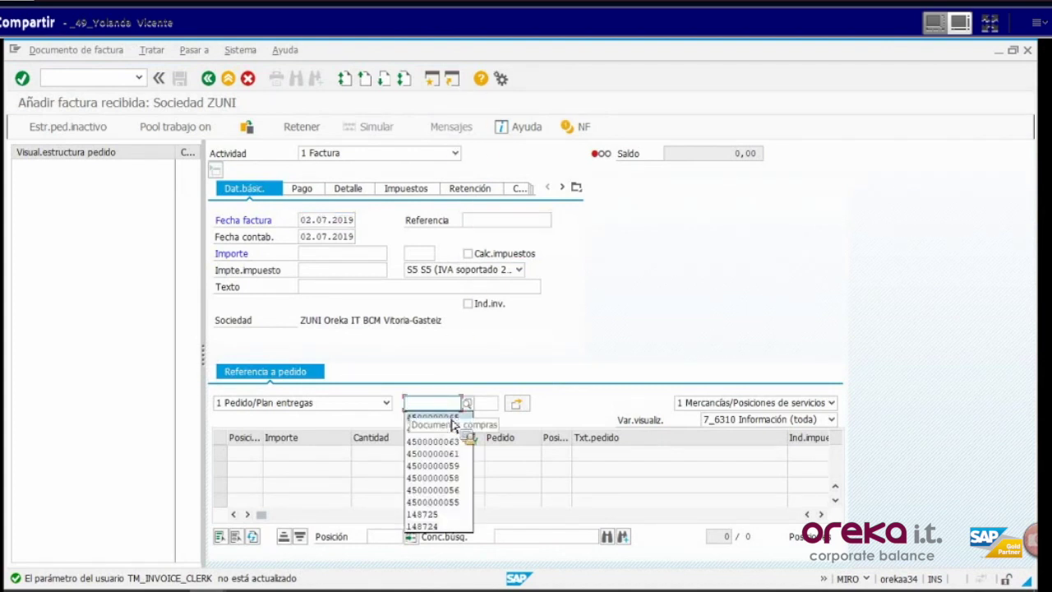
click(453, 420)
text(7)
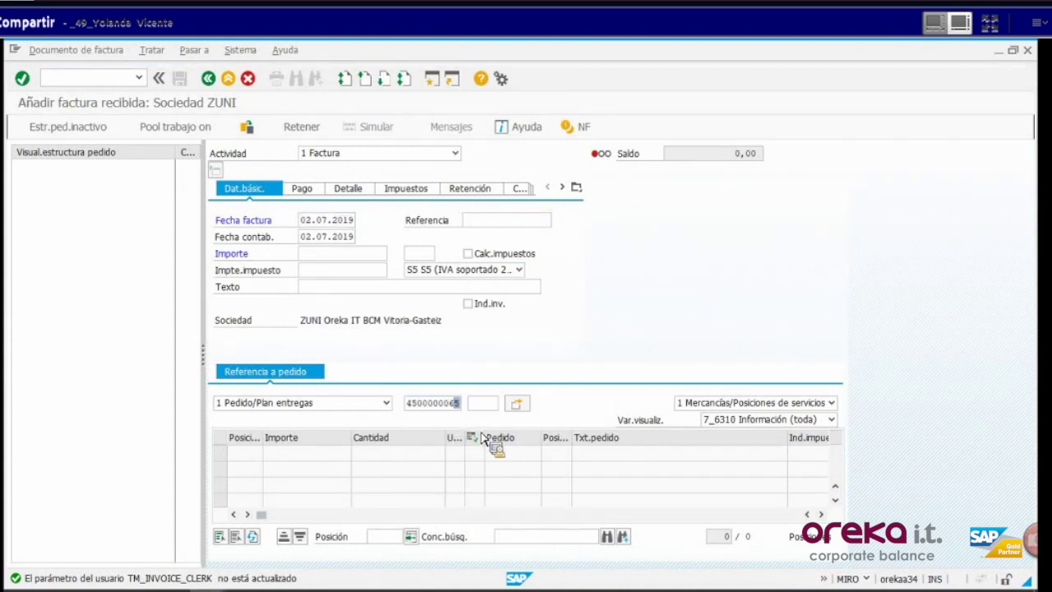
key(Return)
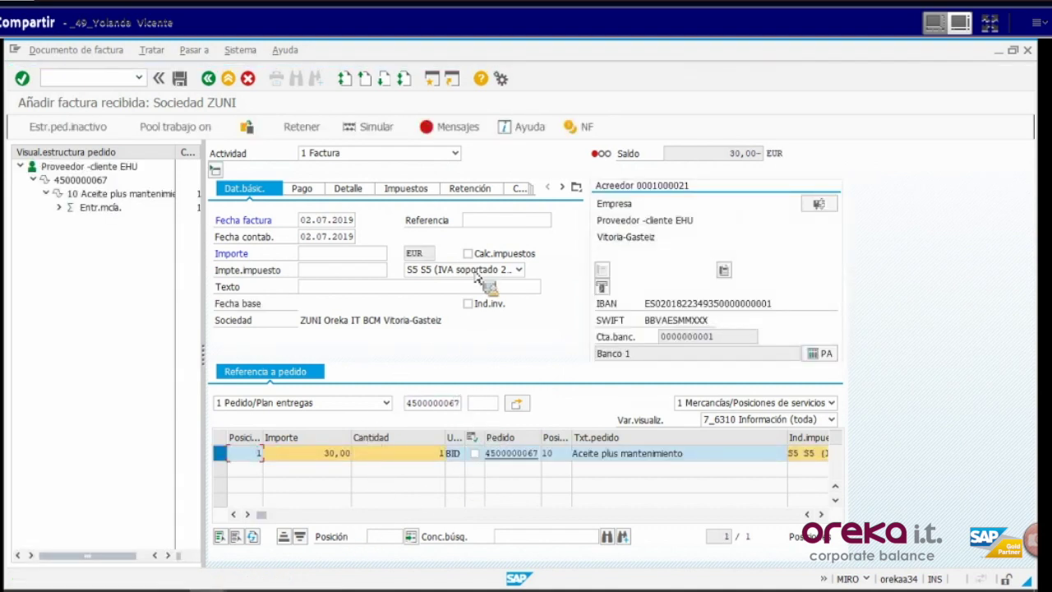
Step: Enable automatic tax calculation, accept the payment base date 02.07.2019, and return to the invoice's basic data
key(Return)
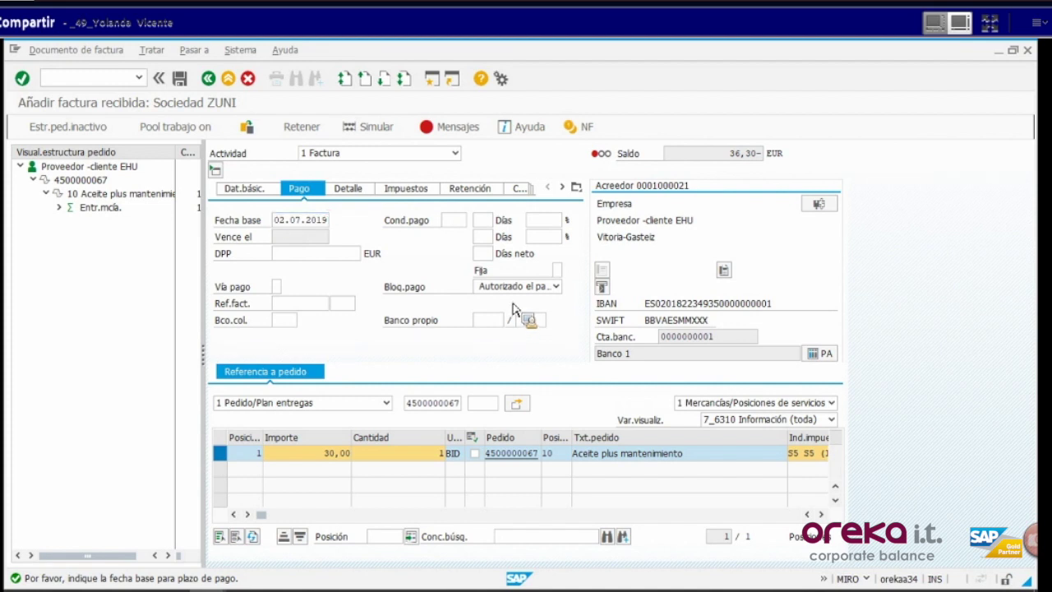
key(Return)
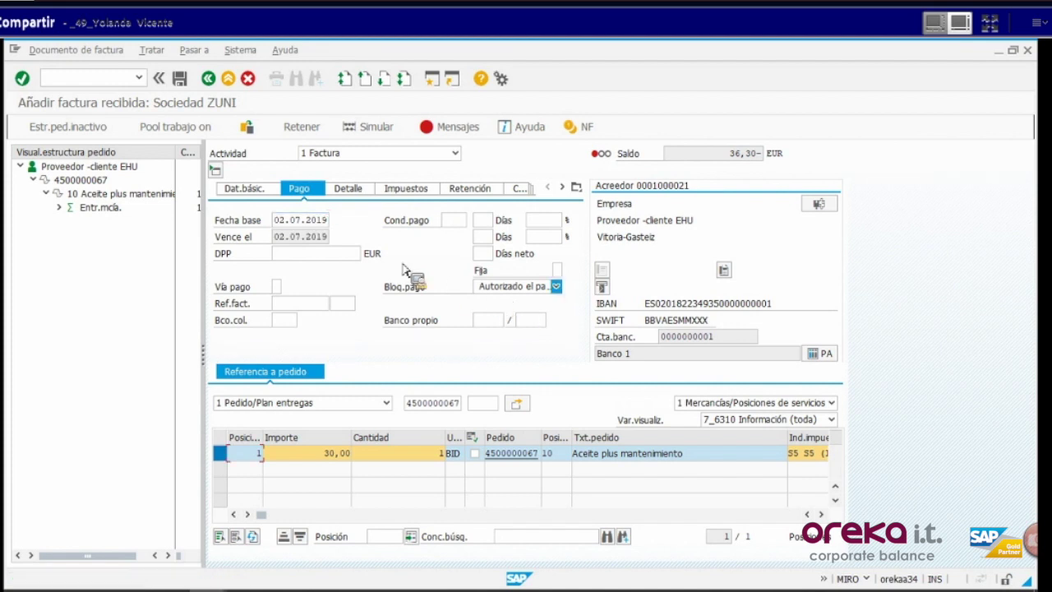
click(255, 191)
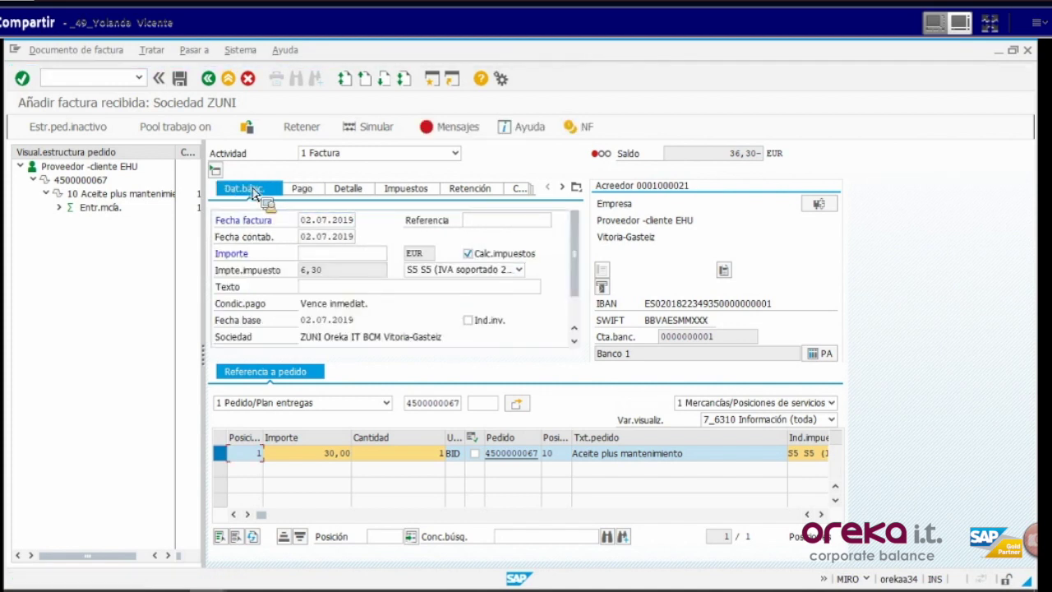
Step: Set the incoming invoice's amount to 36,30 EUR in the basic data
text(36)
click(346, 269)
key(Return)
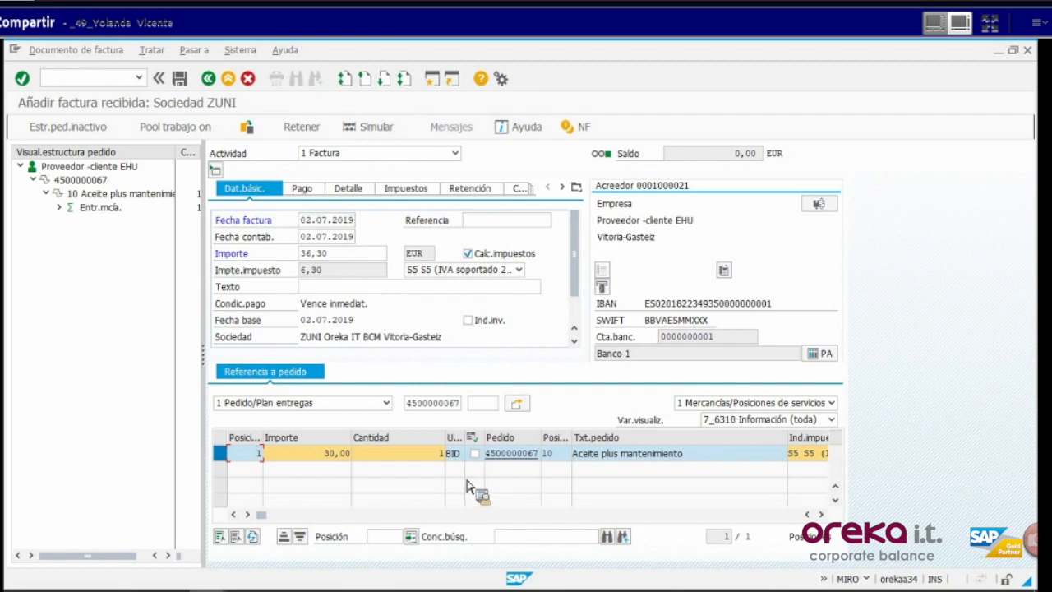
Step: Simulate and post the incoming invoice, and refresh the maintenance order's document flow
click(374, 128)
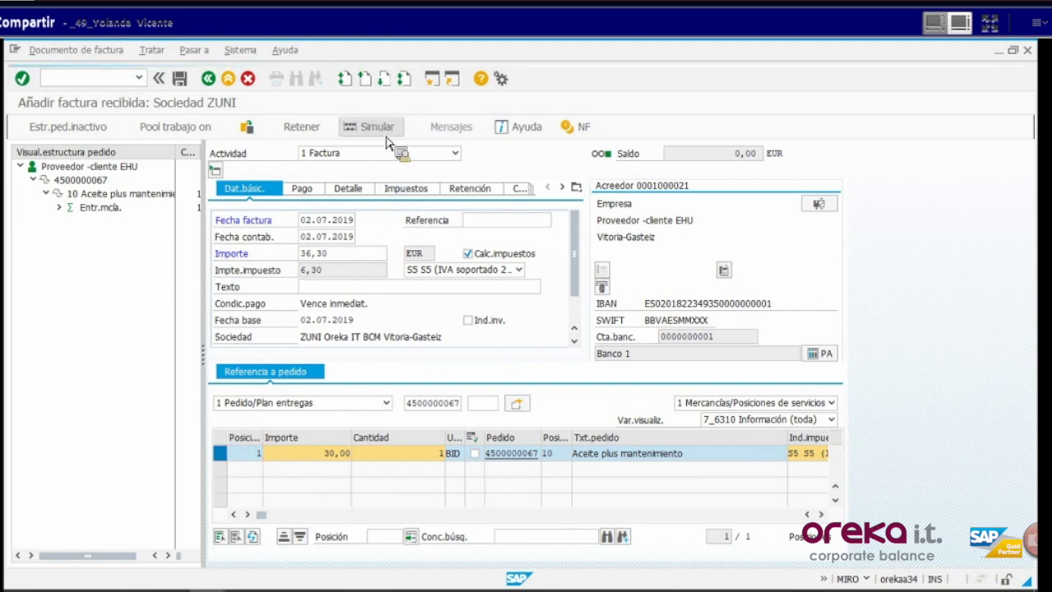
click(523, 576)
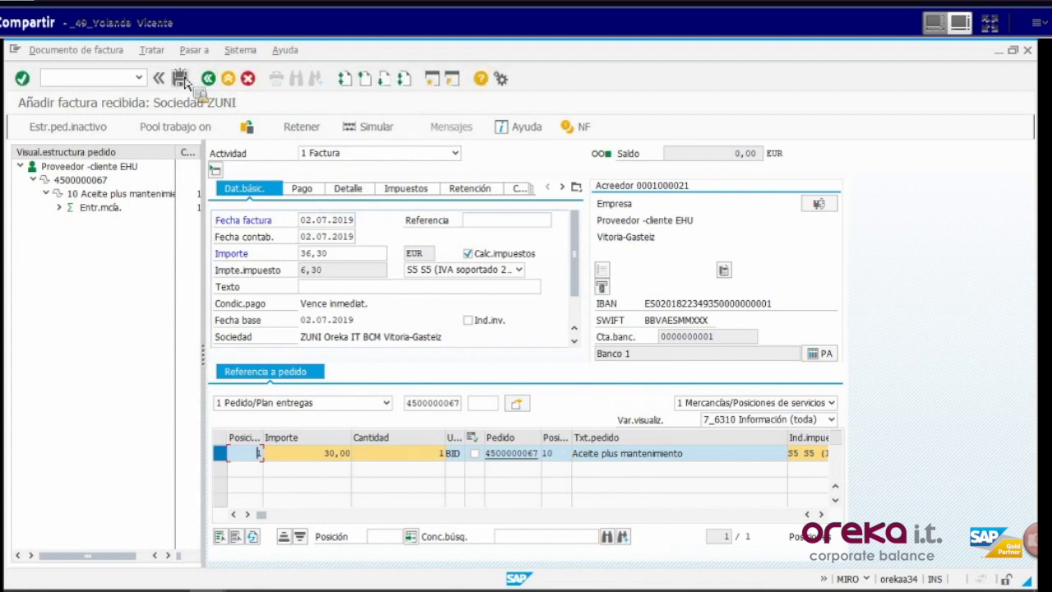
click(181, 78)
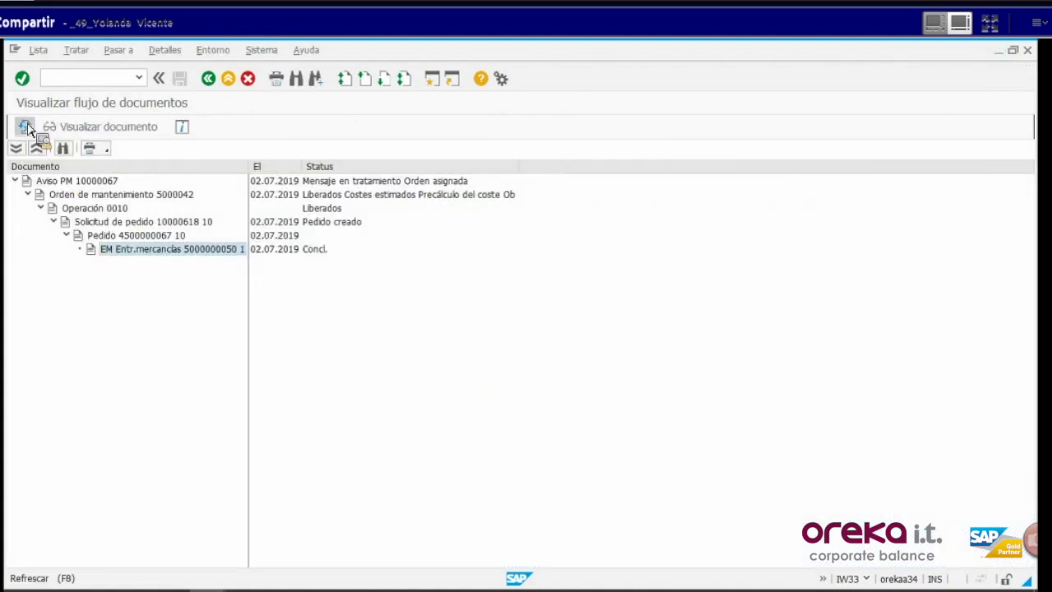
click(27, 128)
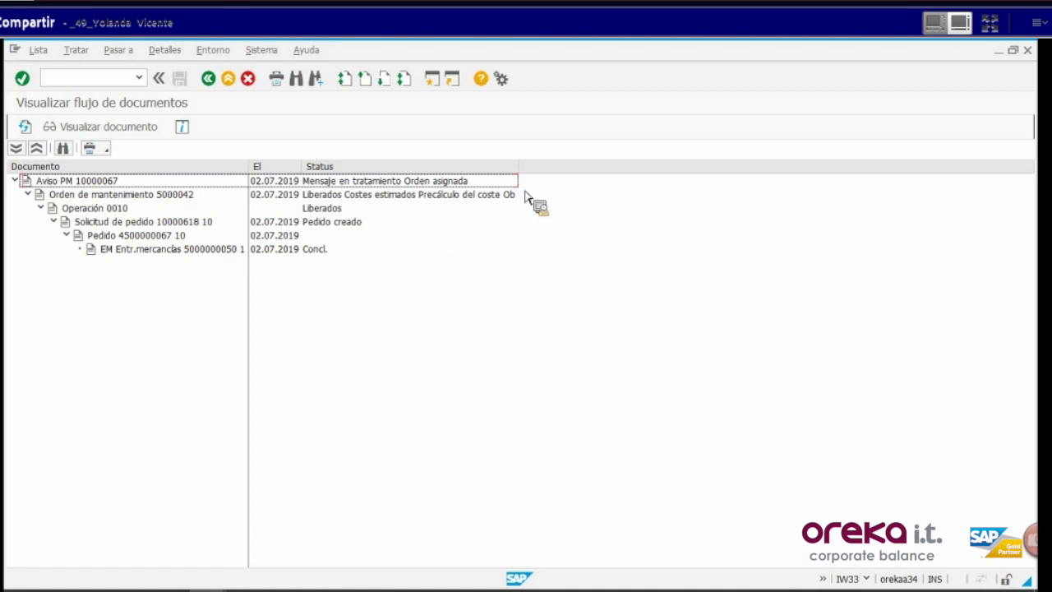
Step: Leave the invoice transaction and open transaction IW41 in that session to confirm the cutting machine's maintenance order
click(998, 53)
mouse_move(247, 588)
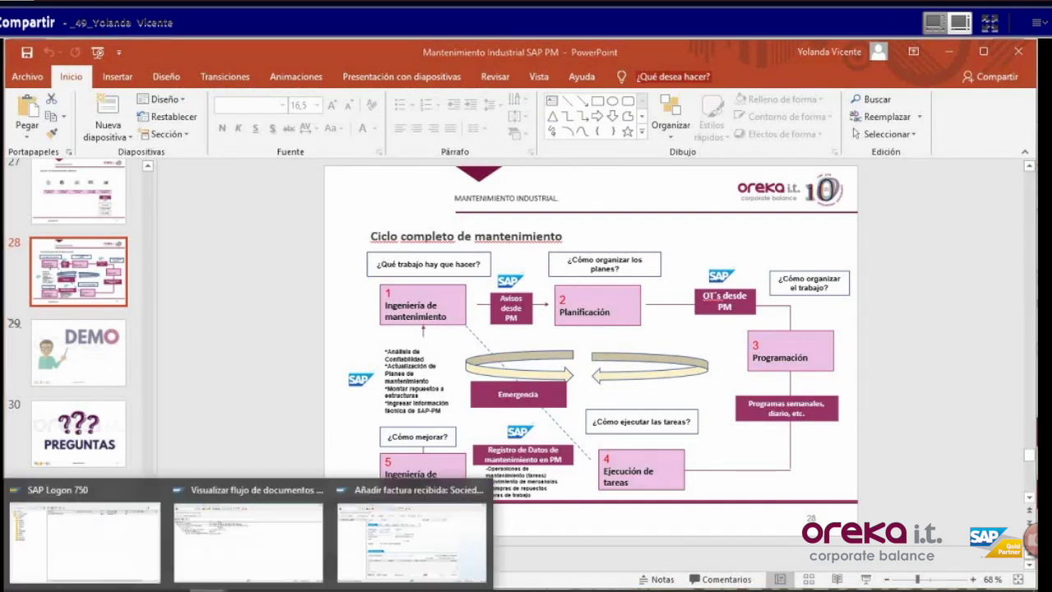
click(402, 558)
click(209, 78)
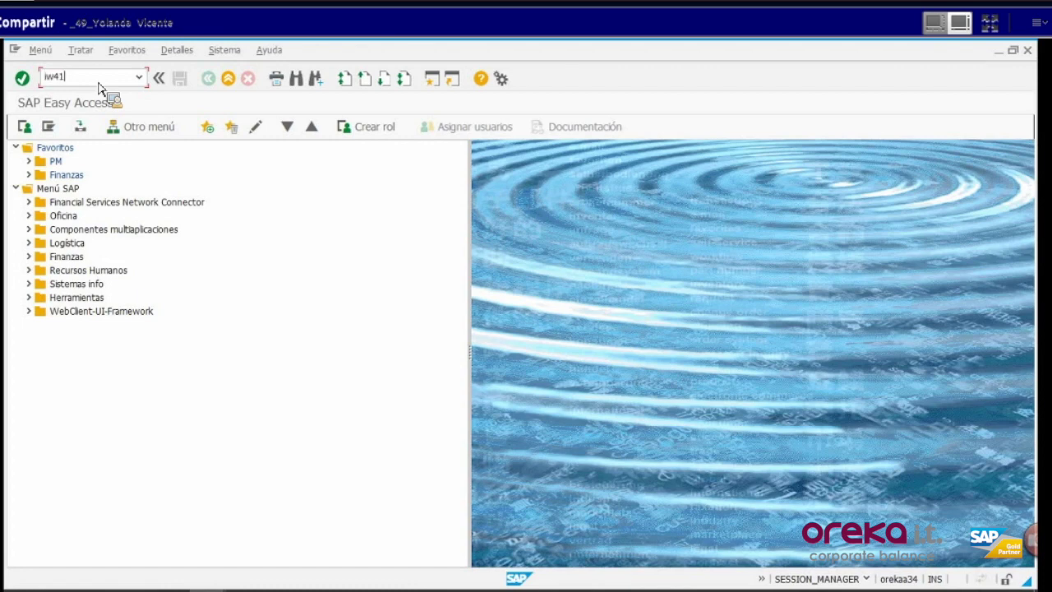
key(Return)
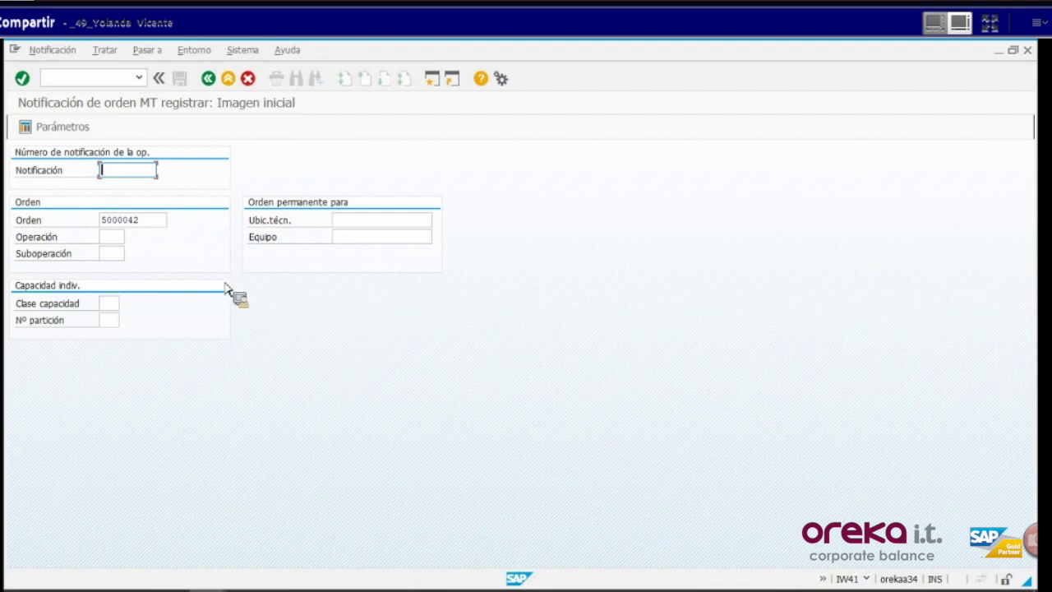
drag(128, 220, 93, 246)
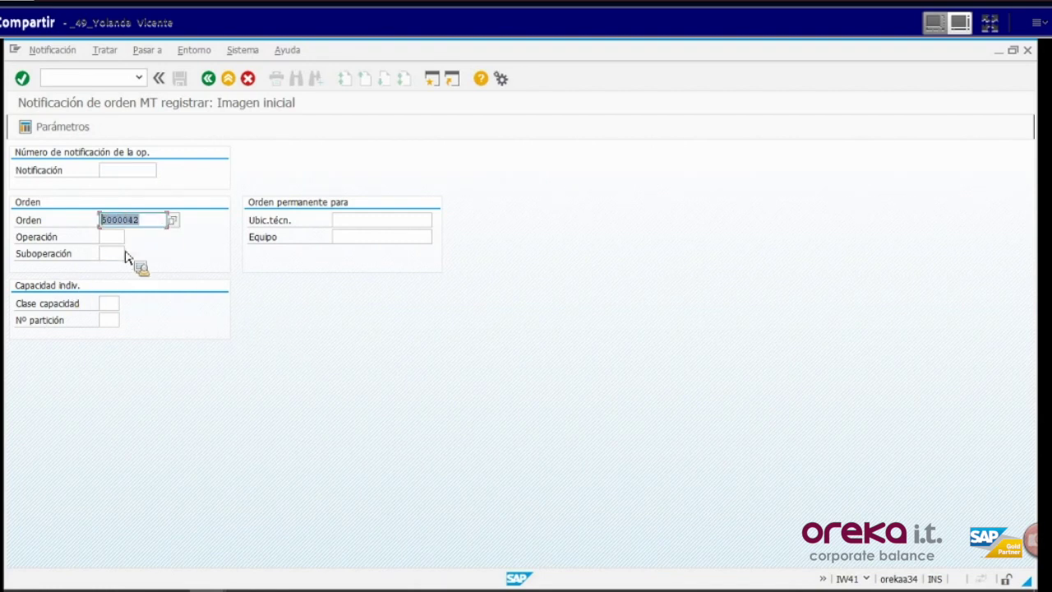
key(Return)
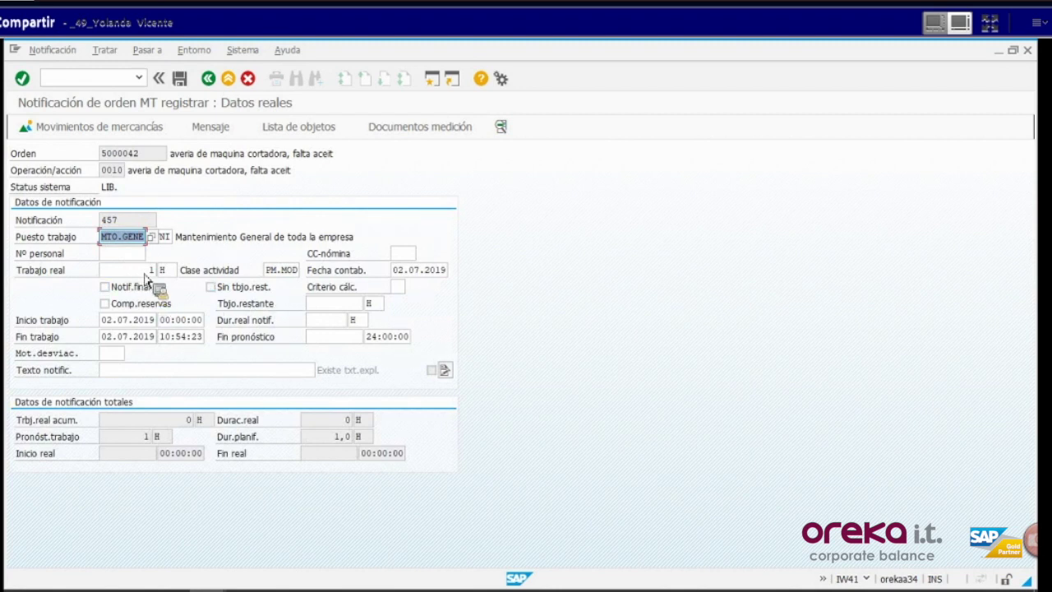
Step: Add material ACEITE PLUS with quantity 1 and unit BID to the confirmation's goods movements
click(97, 128)
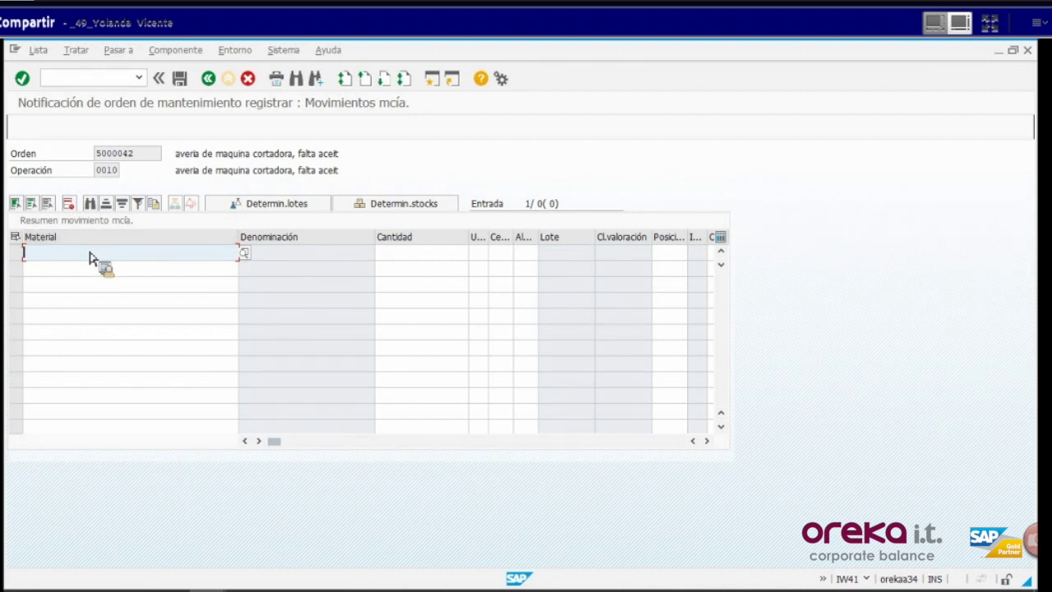
text(ace)
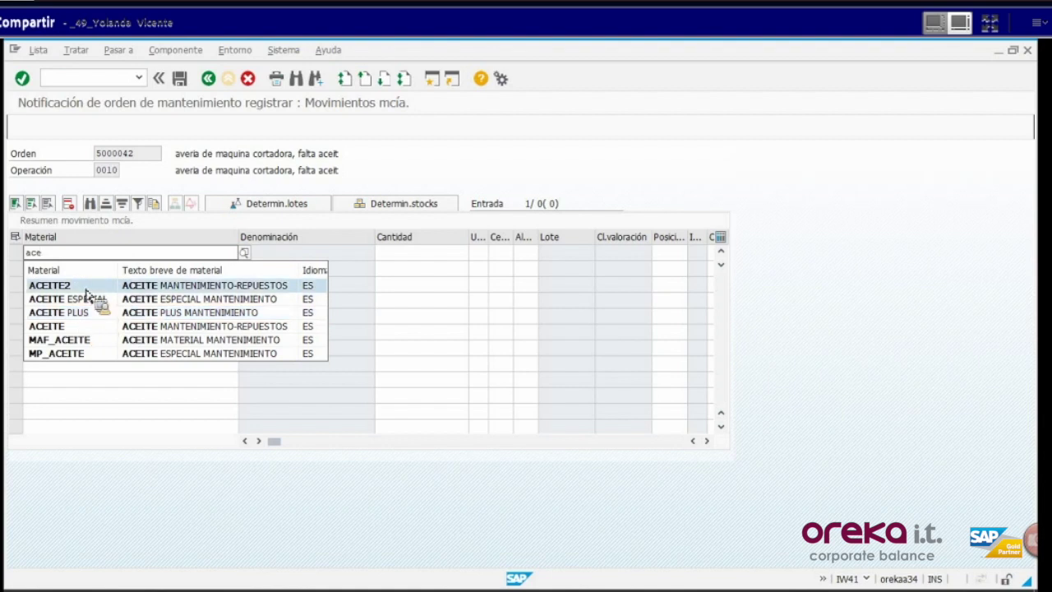
click(93, 317)
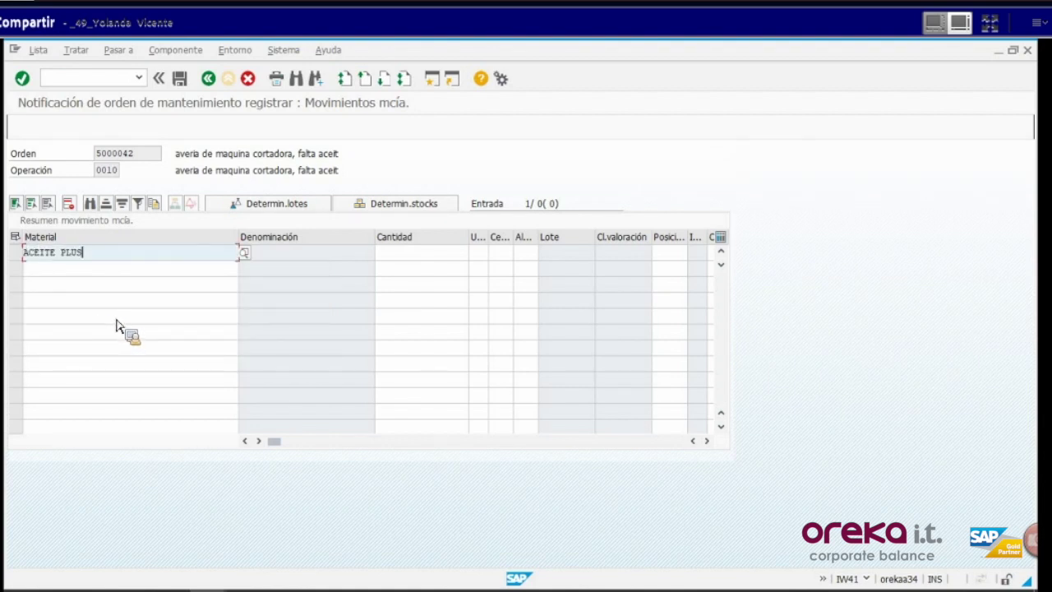
click(406, 257)
text(1)
key(Down)
text(1)
click(489, 259)
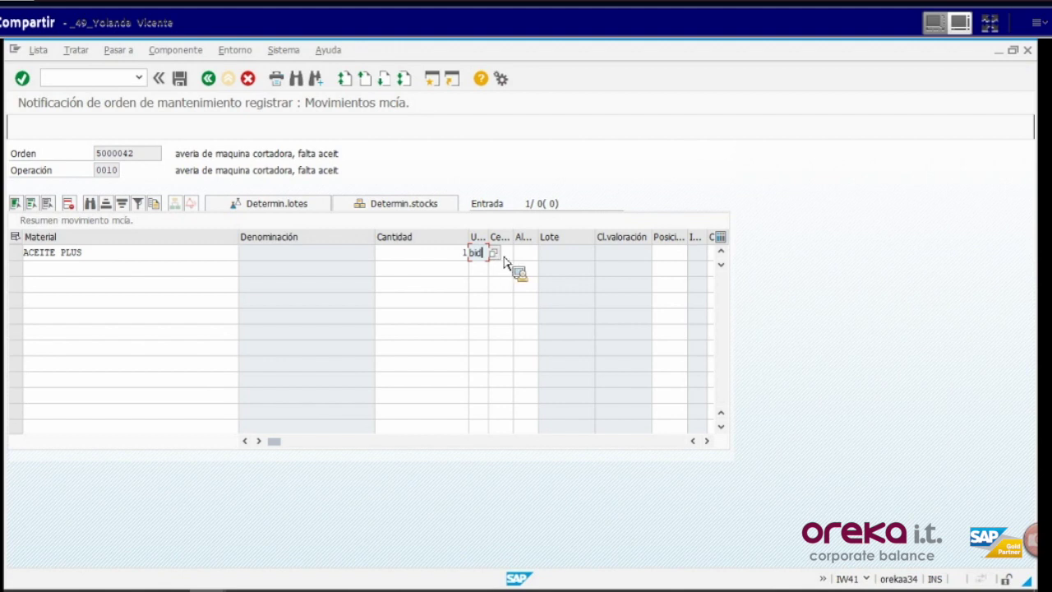
Step: Assign plant ZUNI and storage location ZS04 to the oil movement, and save the confirmation
click(511, 257)
text(z)
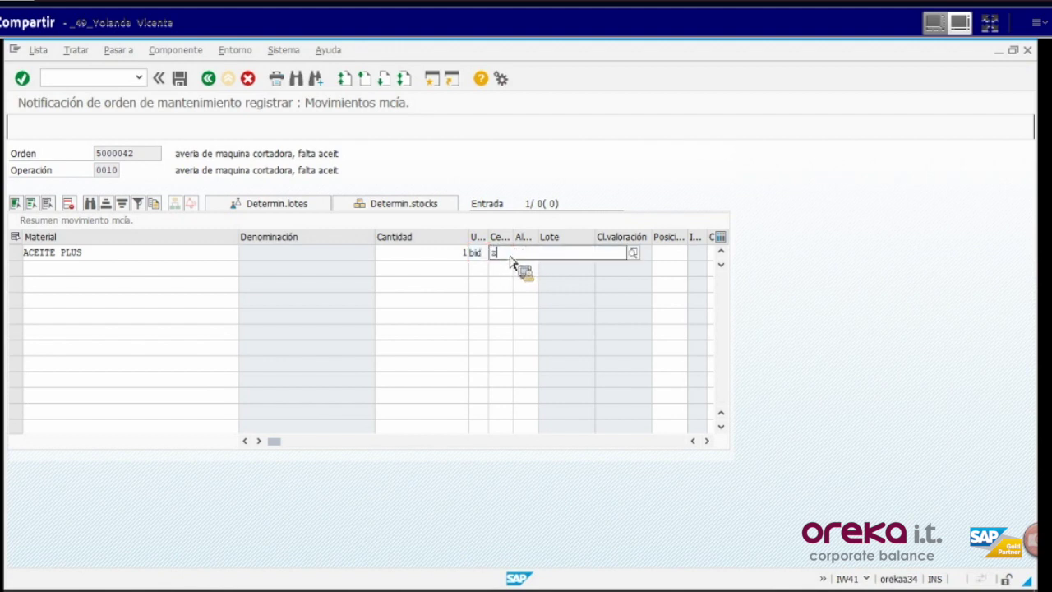
text(uni)
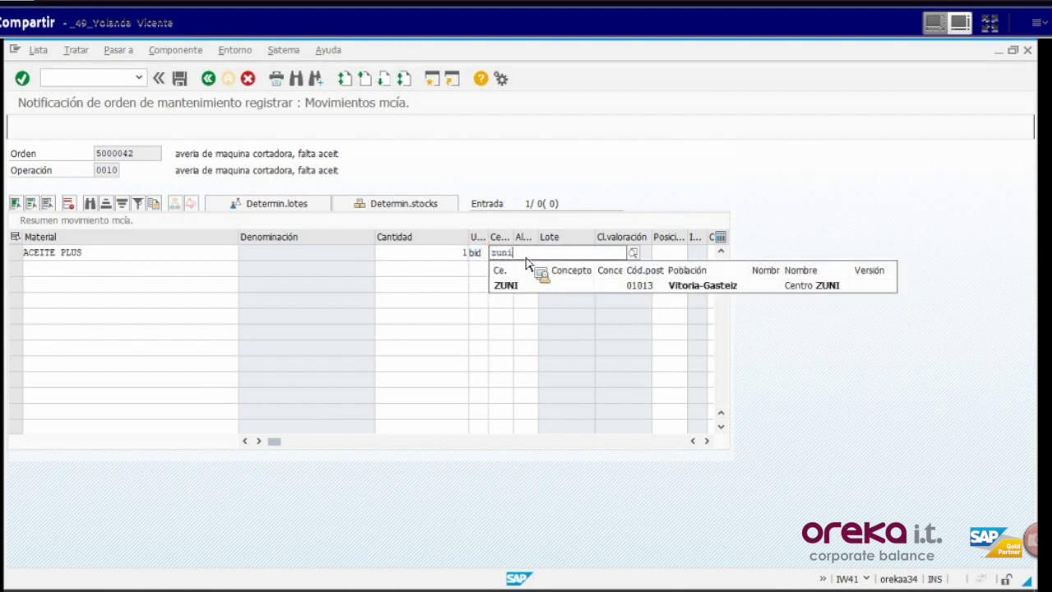
key(Tab)
text(zs)
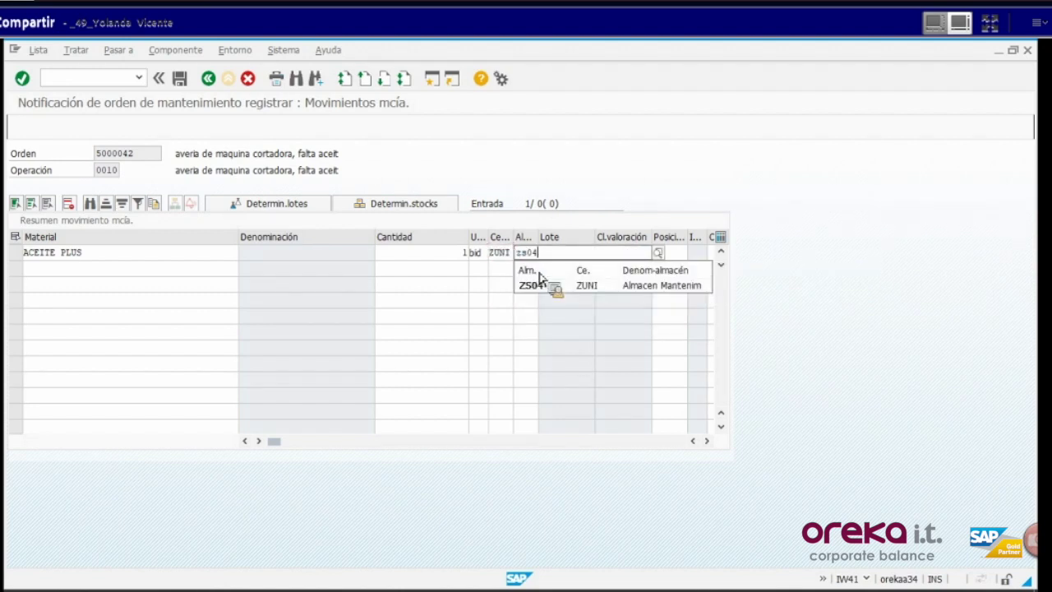
key(Return)
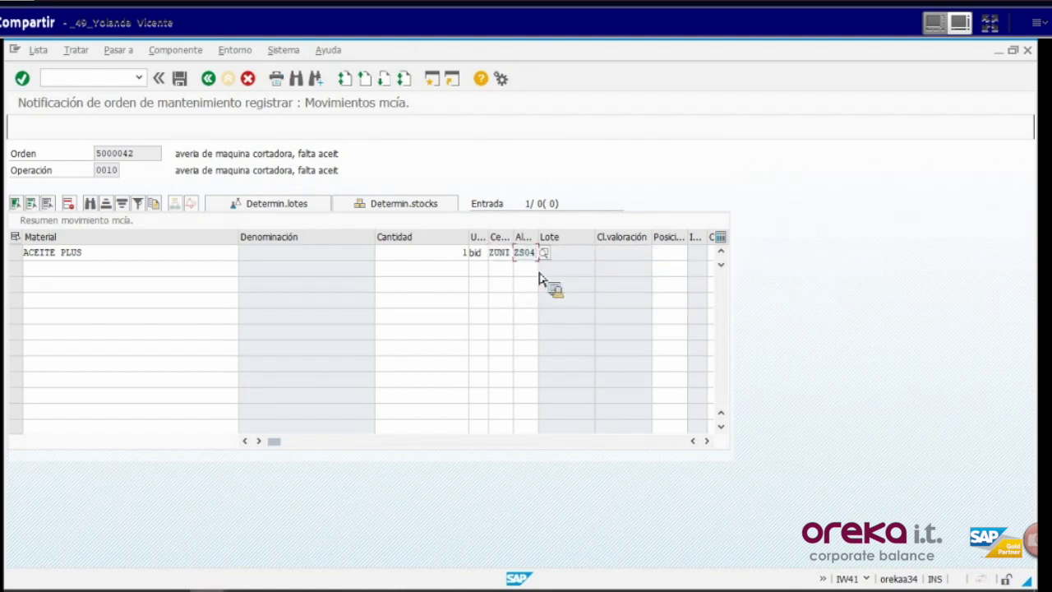
key(Return)
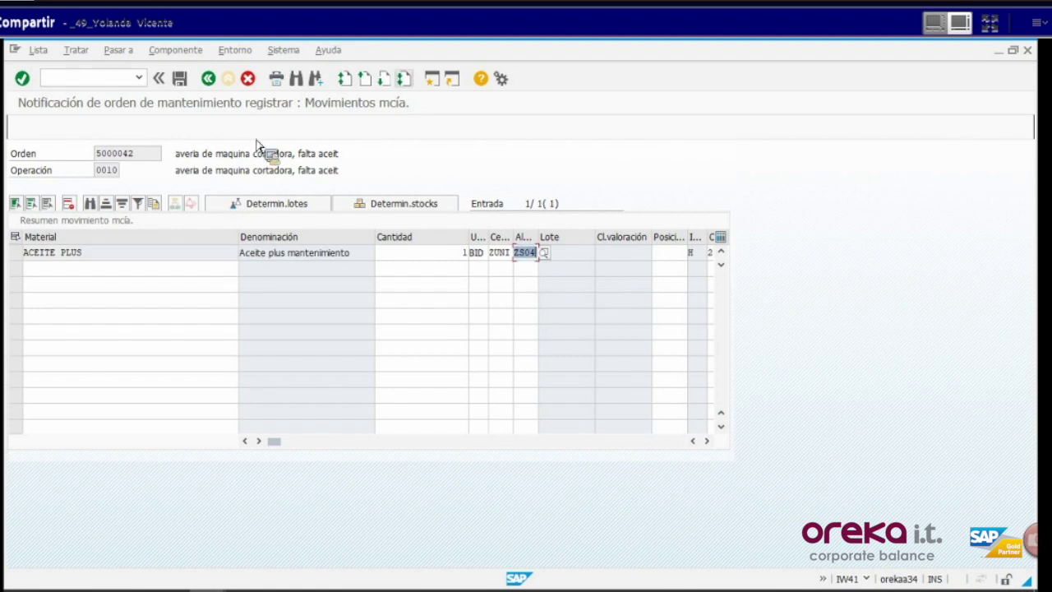
click(184, 81)
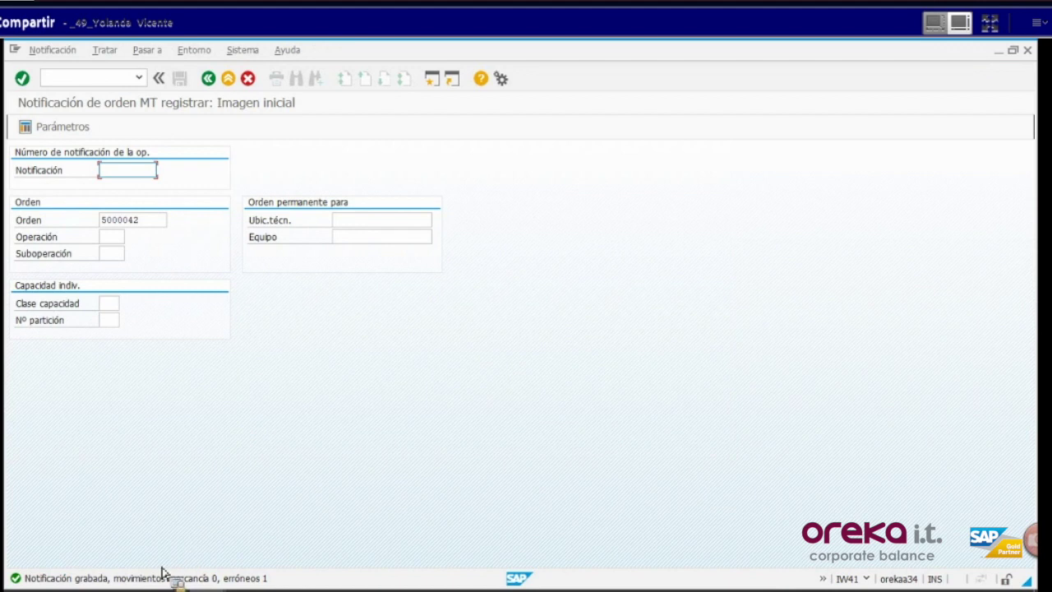
Step: Refresh the order's document flow and examine the new confirmation's work center and actual work
click(998, 50)
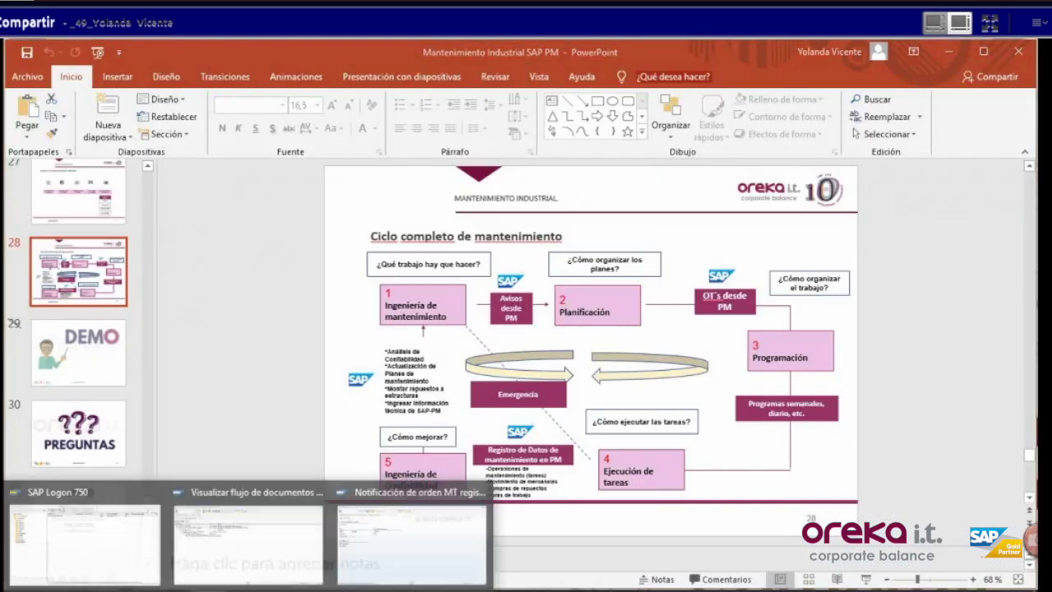
click(272, 566)
click(26, 127)
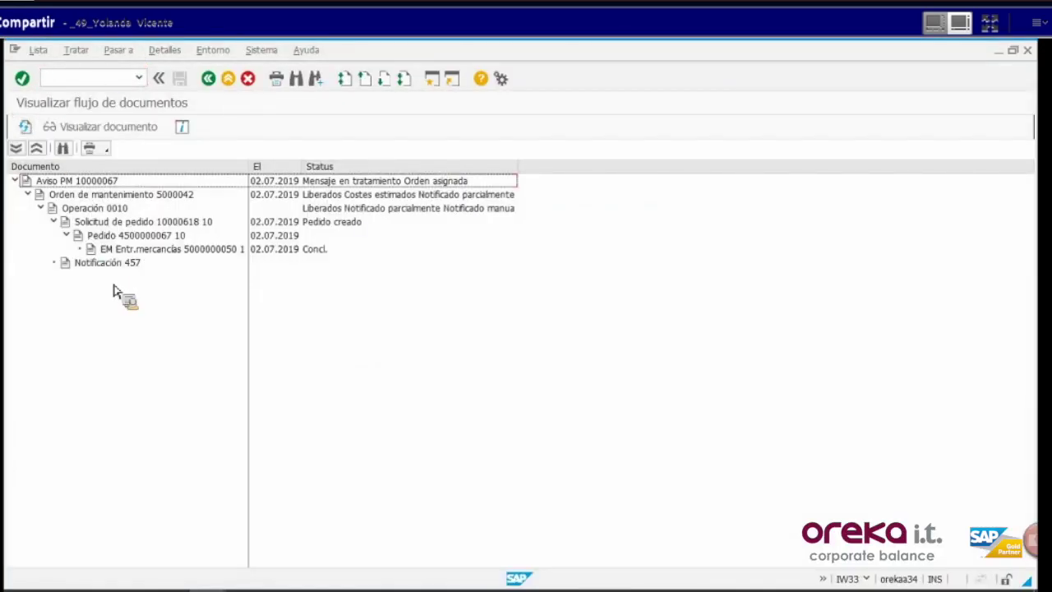
click(119, 268)
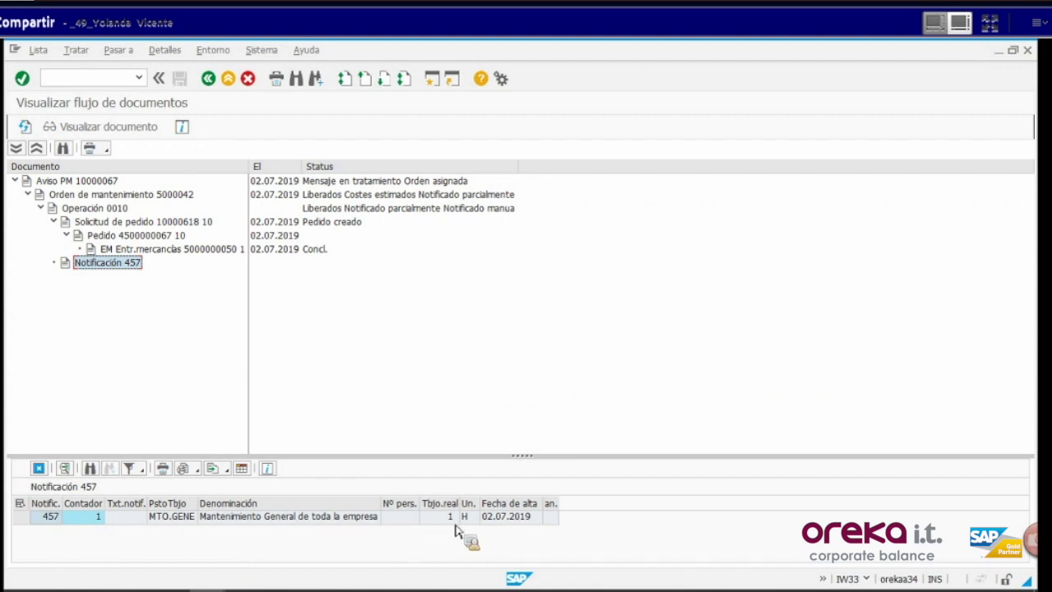
click(94, 518)
click(272, 518)
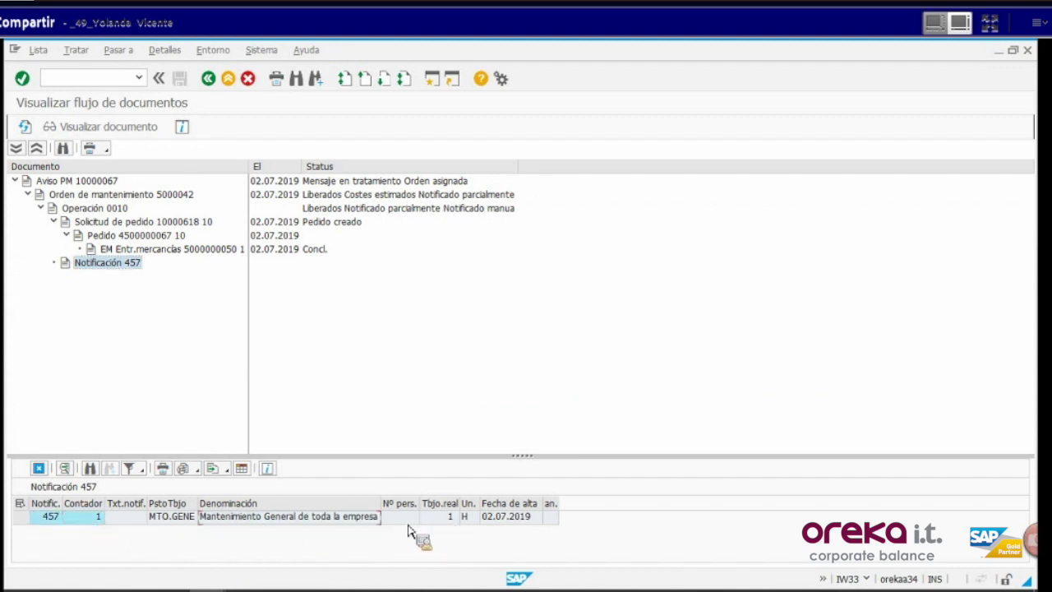
click(464, 516)
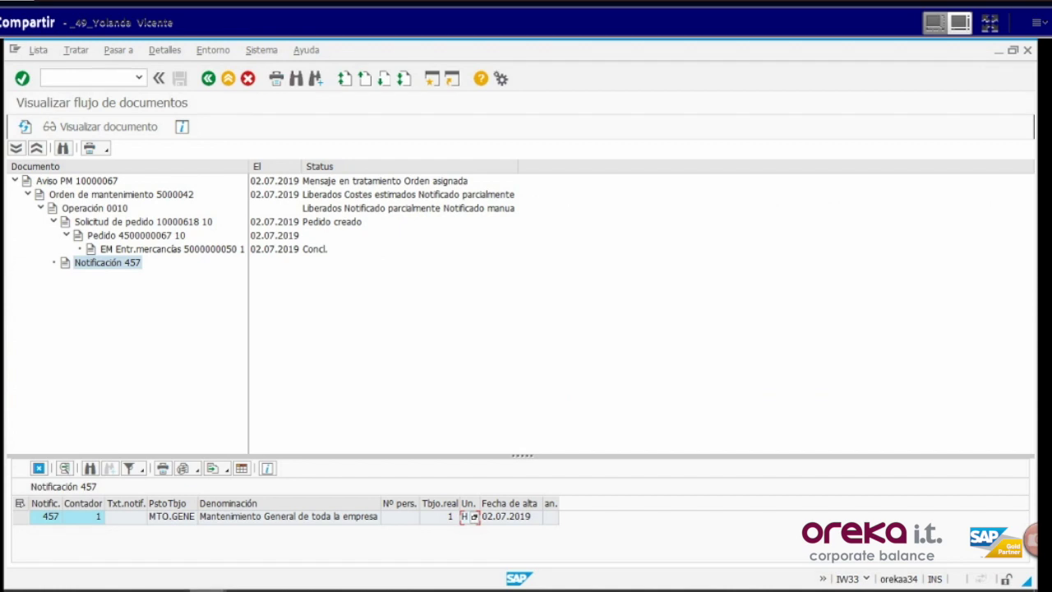
Step: Start another confirmation for the same maintenance order and set its actual duration to 2 H
click(356, 586)
click(429, 558)
click(165, 222)
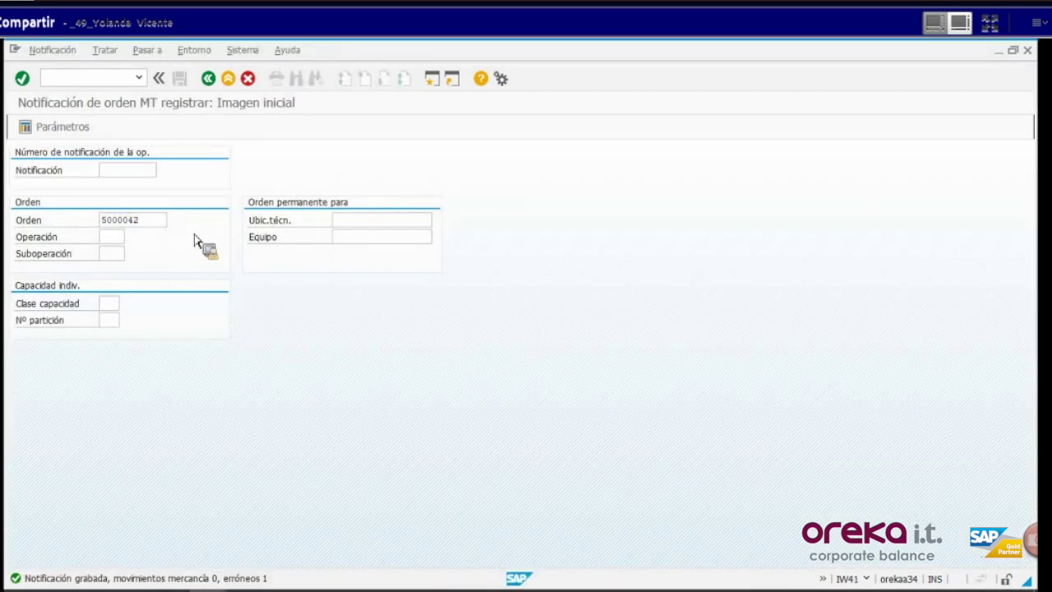
key(Return)
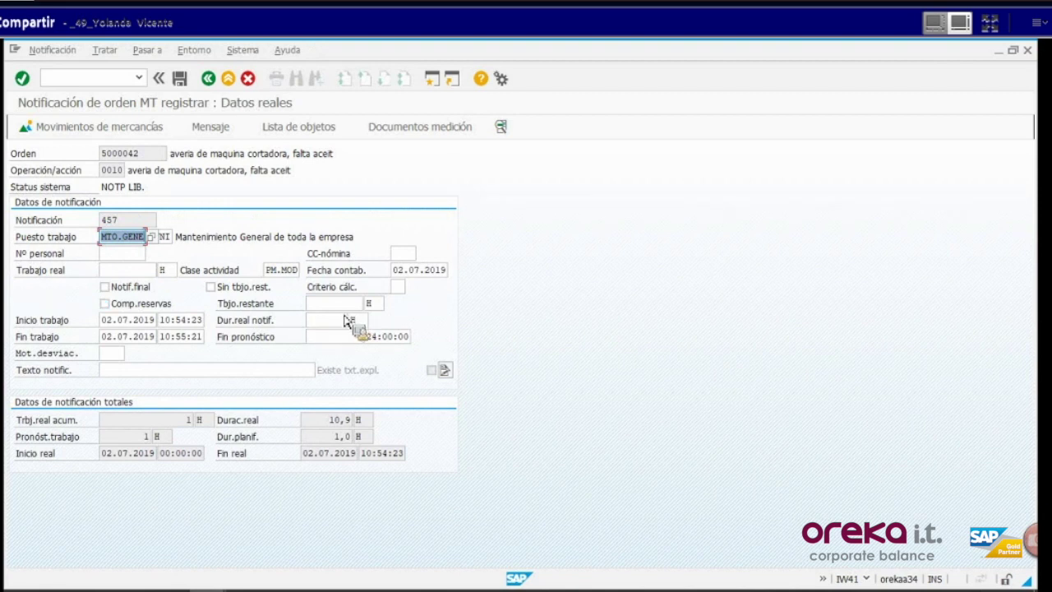
double_click(343, 337)
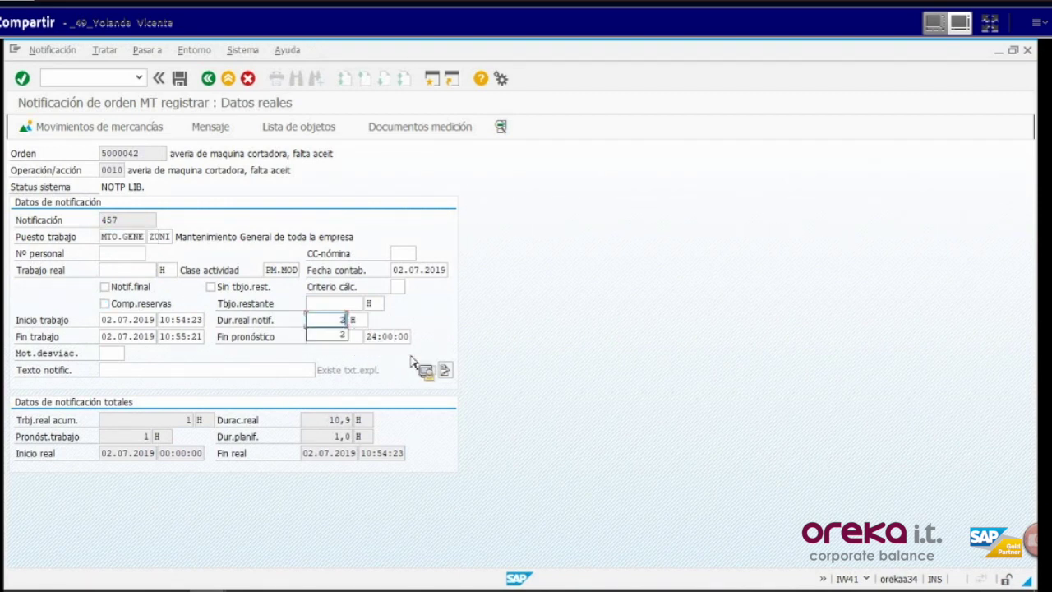
key(BackSpace)
text(2)
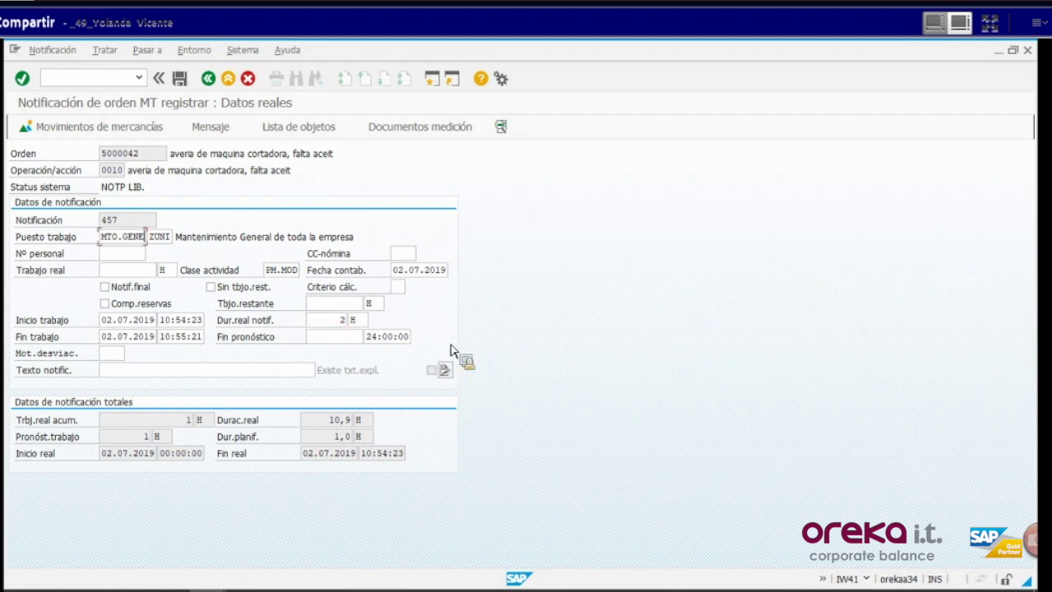
key(Return)
Step: Set the confirmation's actual work to 2 H and save it
click(132, 271)
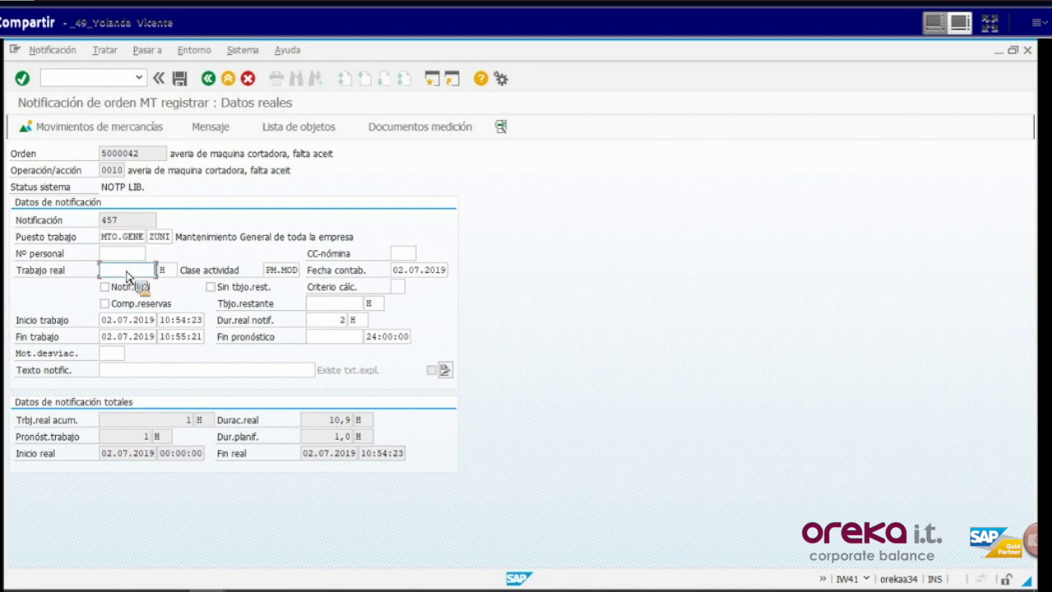
text(2)
key(Return)
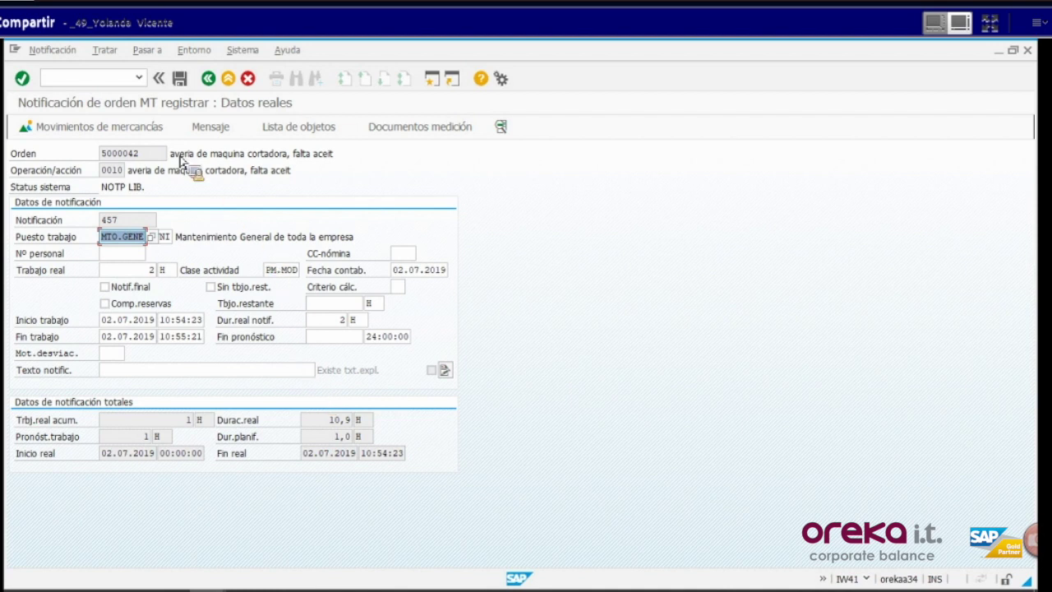
click(180, 78)
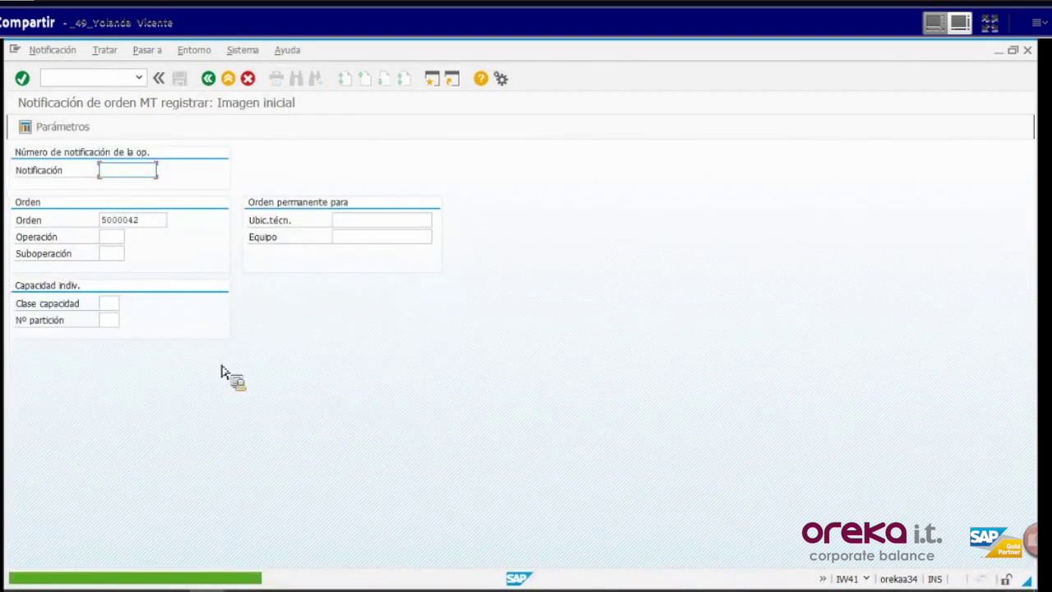
Step: Refresh the document flow again and view the details of the order's confirmation
click(277, 553)
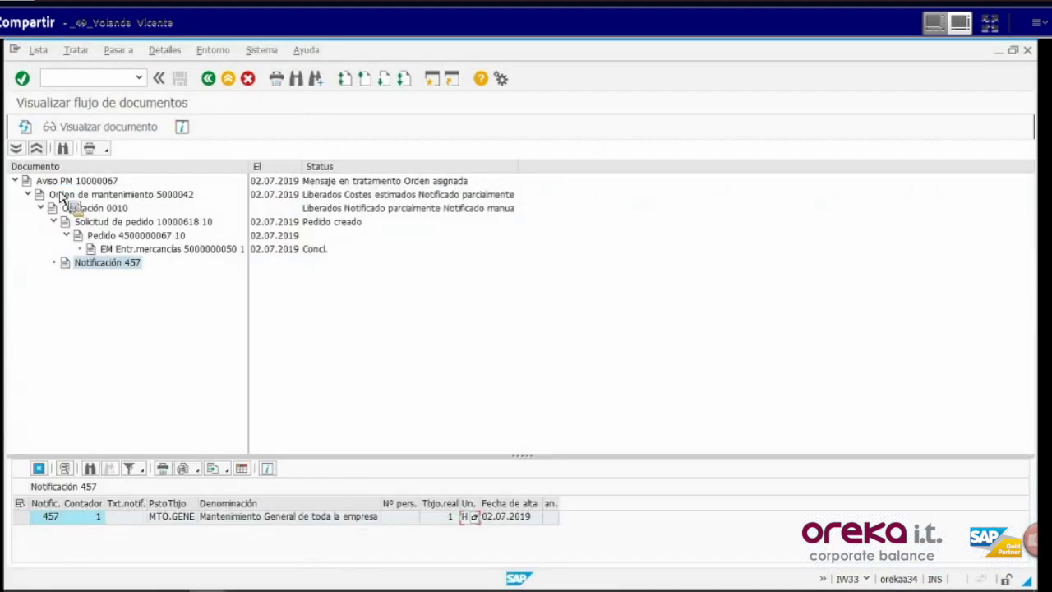
click(25, 130)
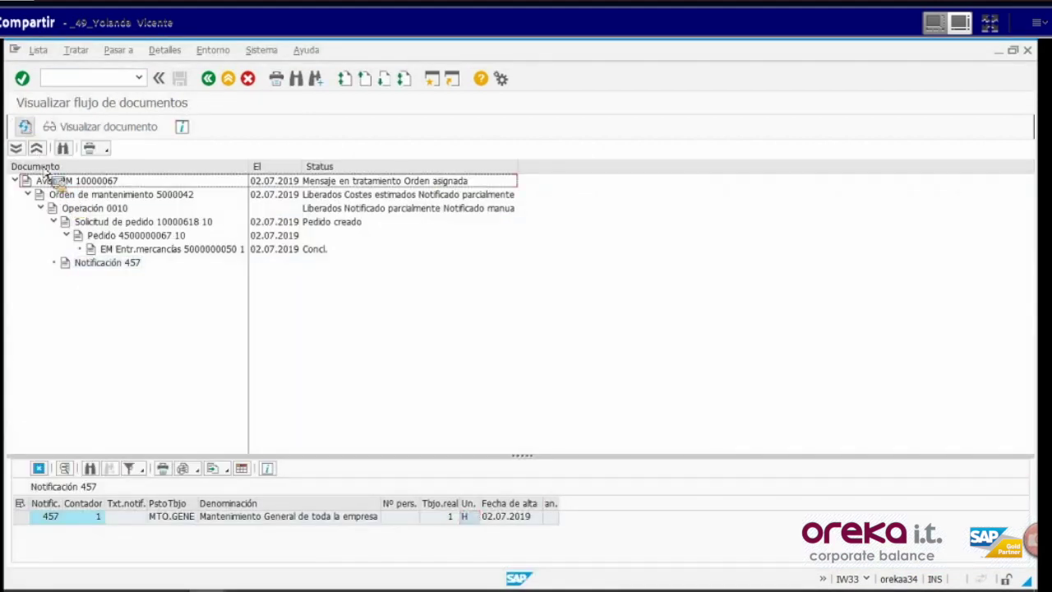
click(103, 265)
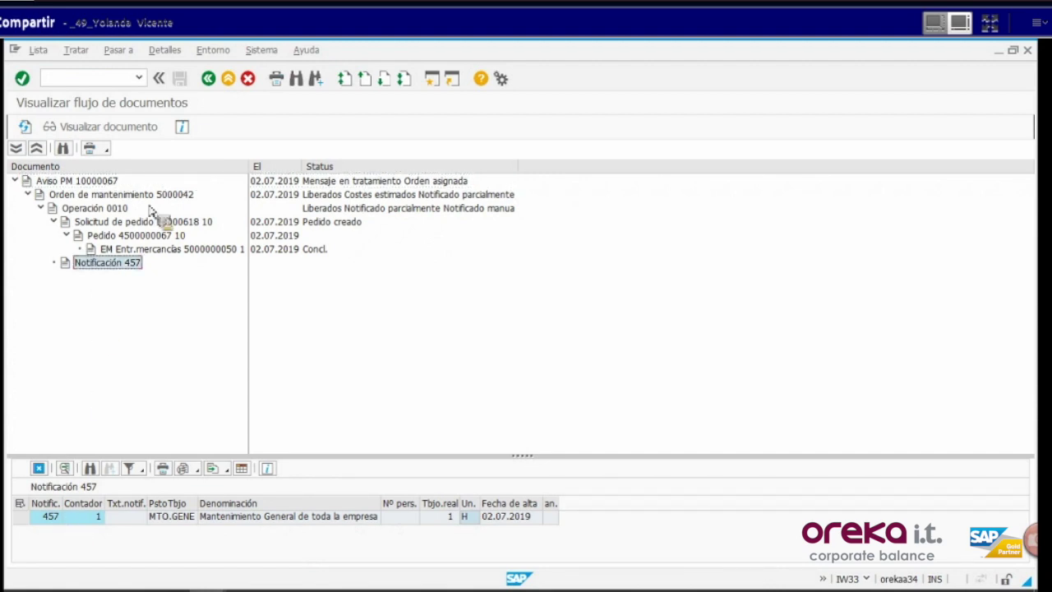
Step: Reload the order, display its document flow and examine the actual work recorded under its confirmation
click(208, 78)
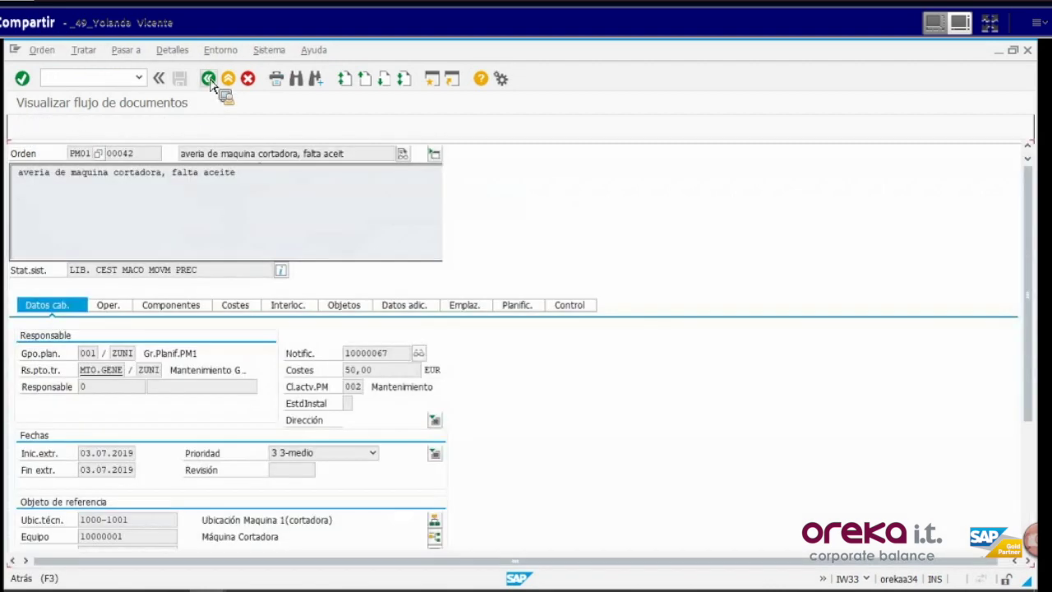
click(208, 78)
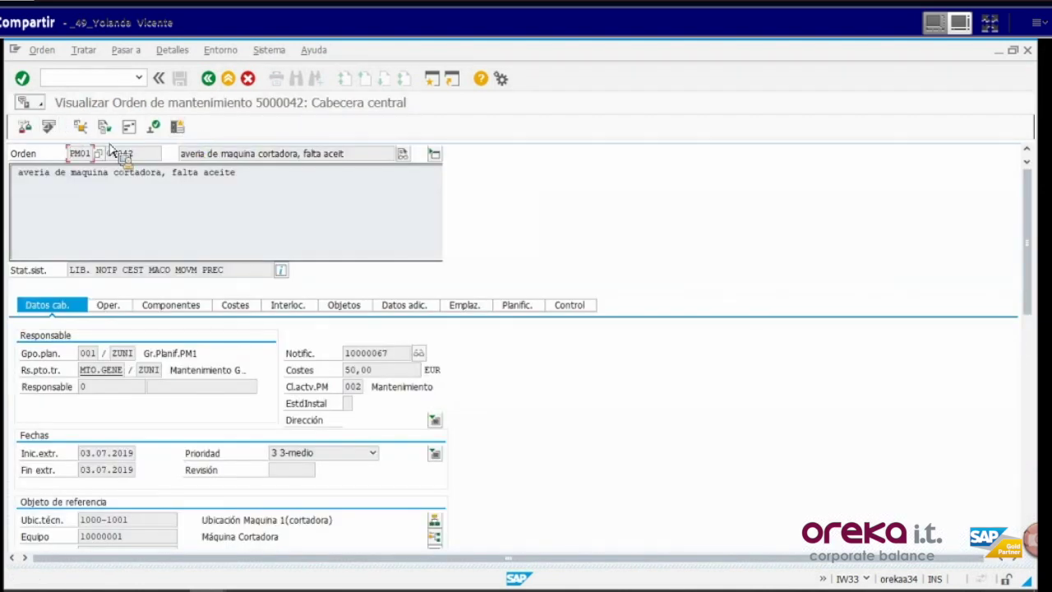
click(107, 132)
click(115, 267)
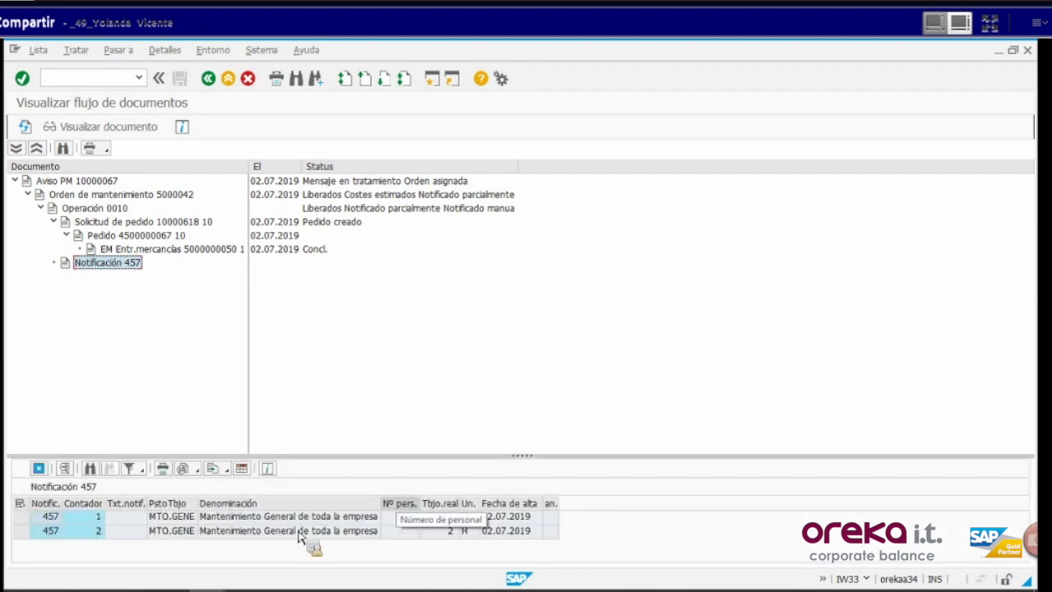
click(449, 533)
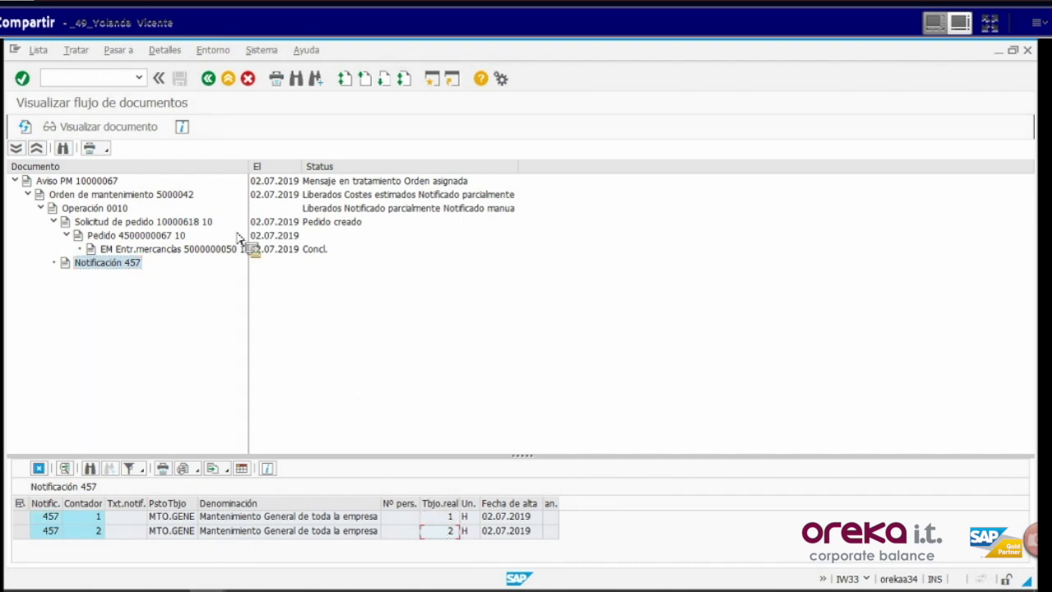
Step: View the order's operation overview and compare operation 0010's actual work with its planned work
click(208, 79)
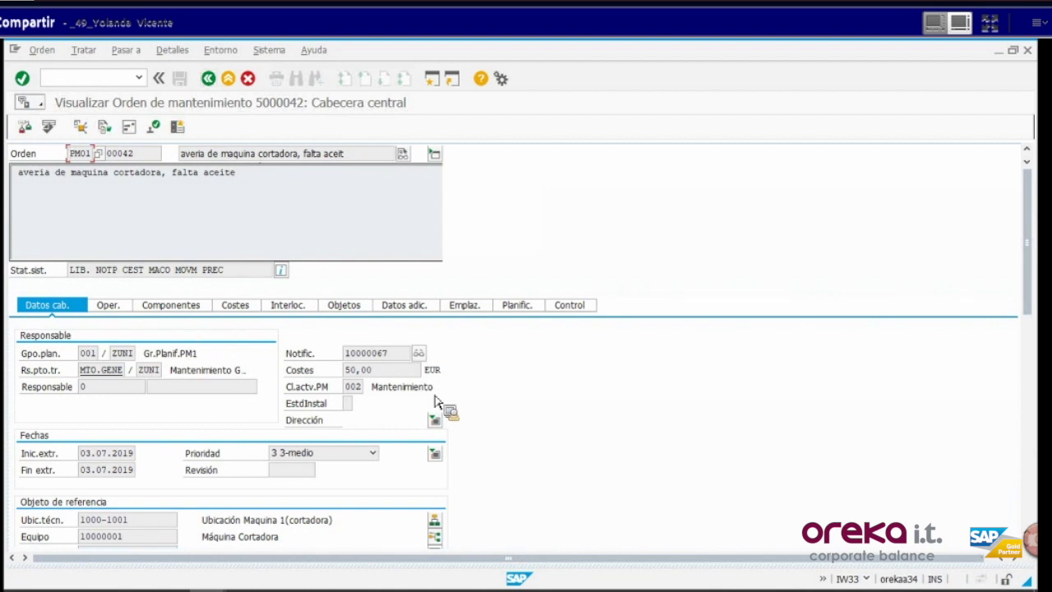
scroll(424, 422, down, 3)
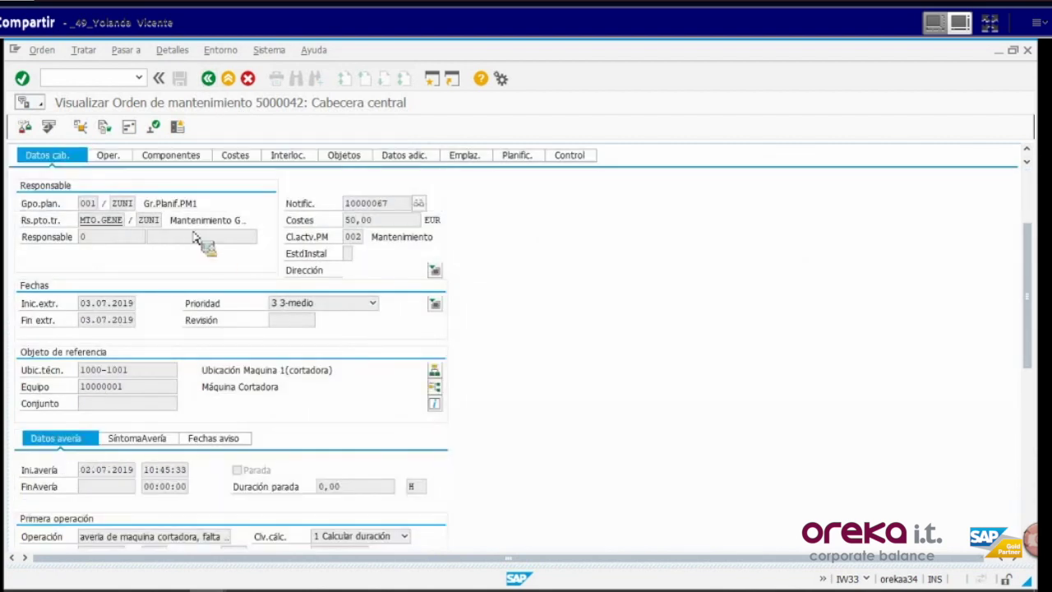
click(113, 156)
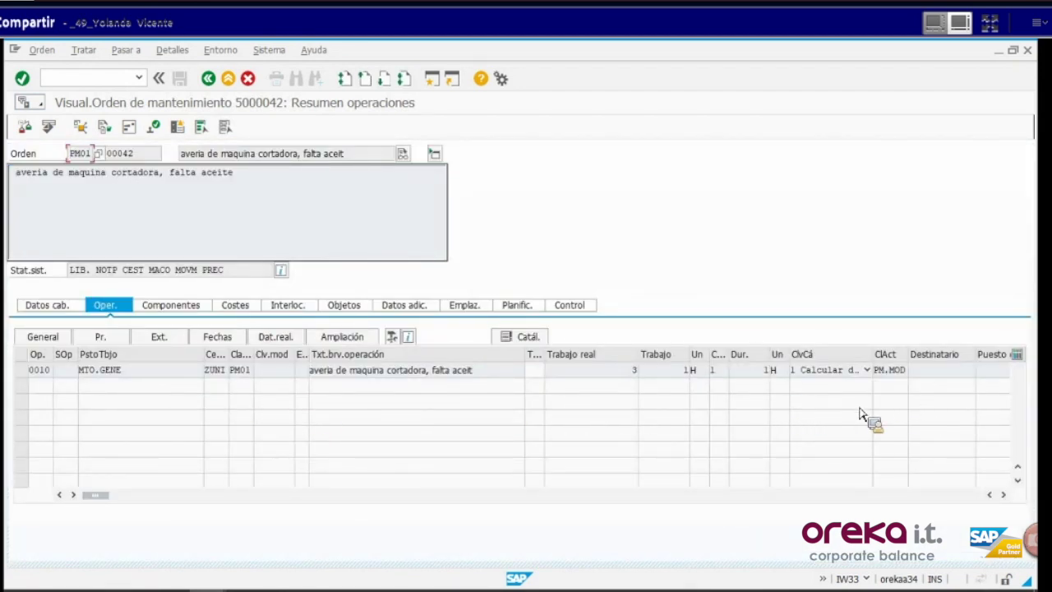
click(386, 371)
click(631, 371)
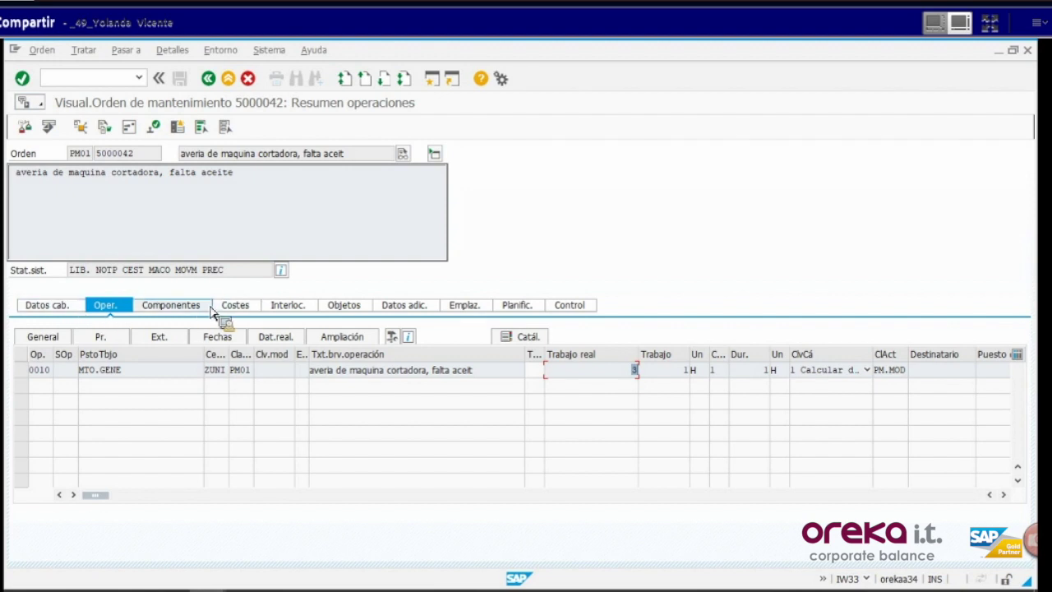
Step: Display the order's plan/actual cost report and examine the actual costs for purchased goods and direct labor
click(250, 309)
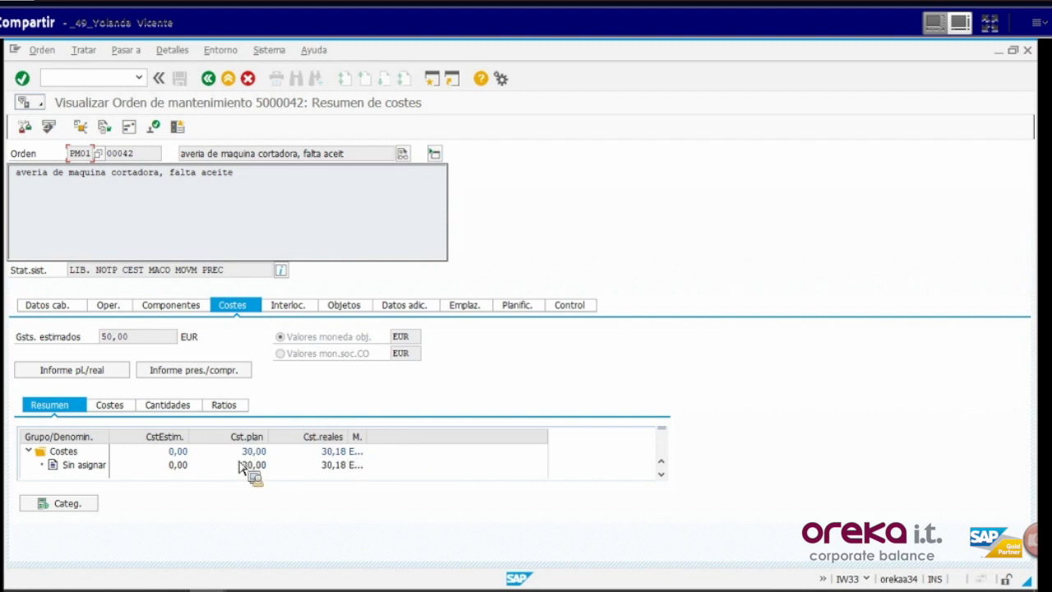
click(102, 374)
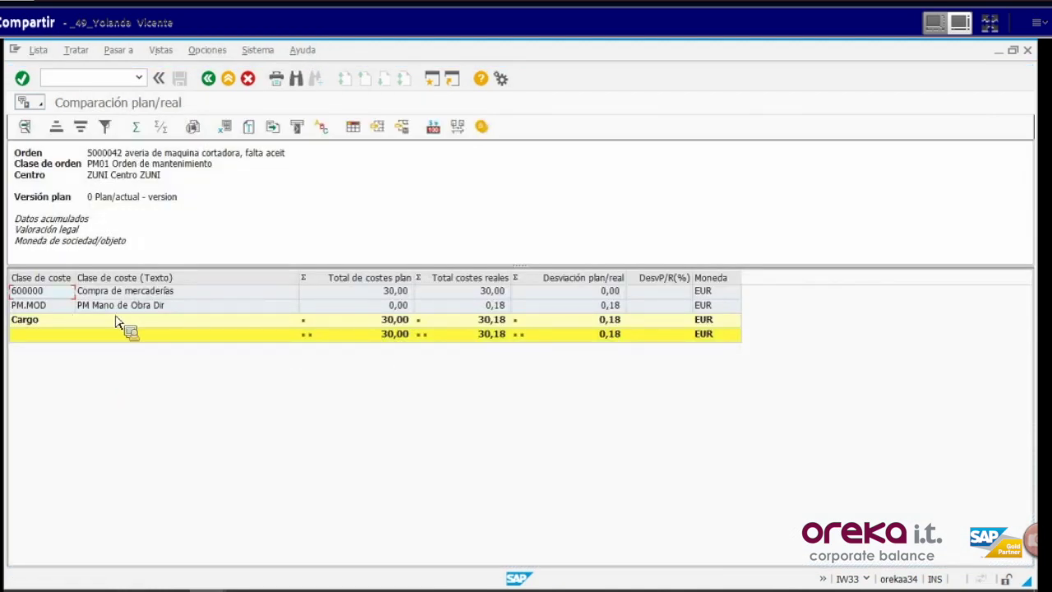
click(480, 293)
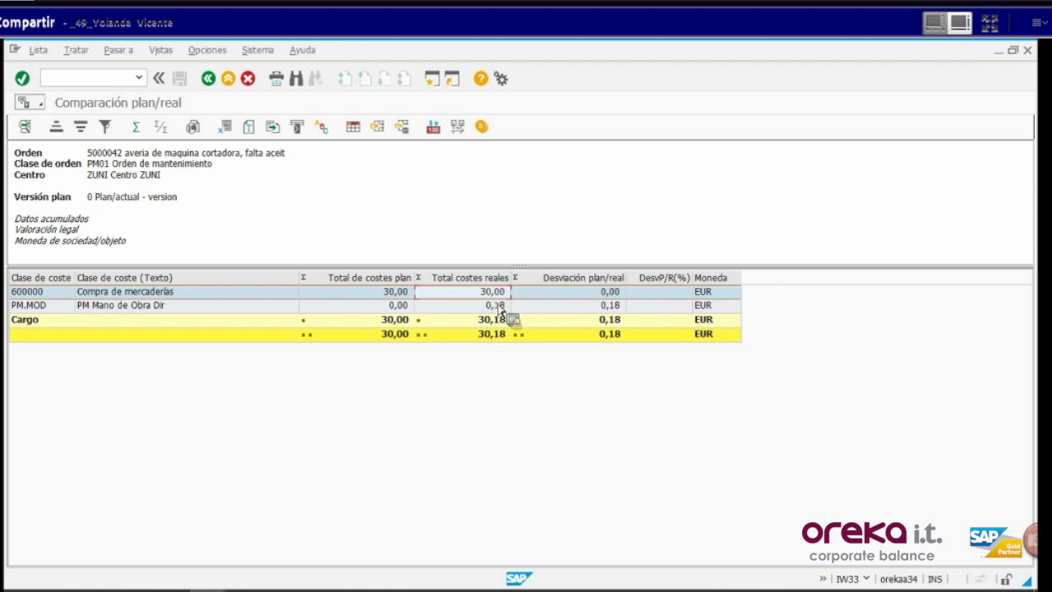
click(495, 309)
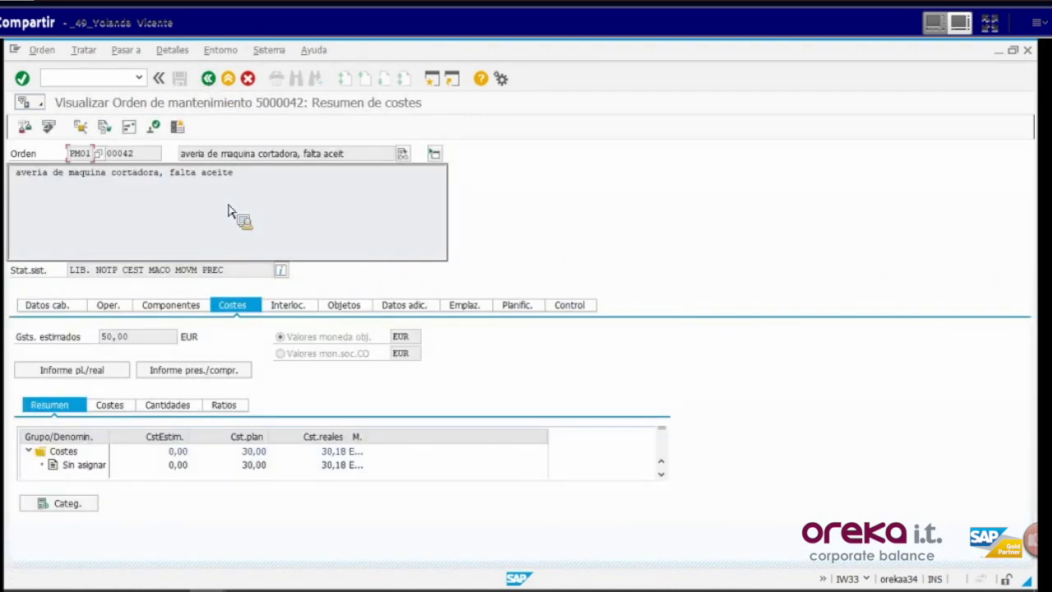
Step: Check the order's system status, assigned authorizations and document flow statuses
double_click(78, 269)
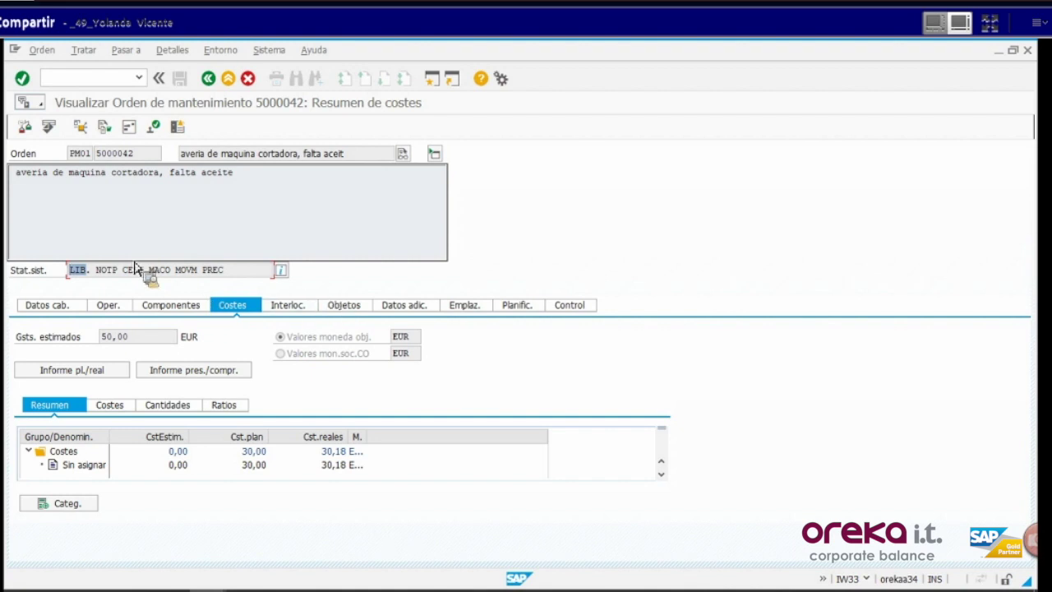
click(152, 127)
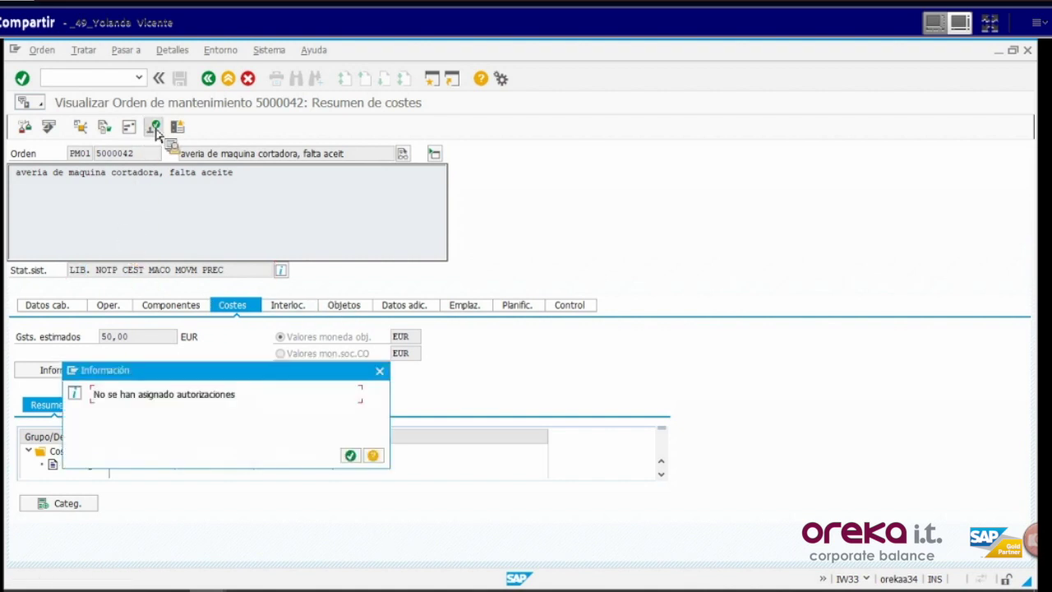
key(Return)
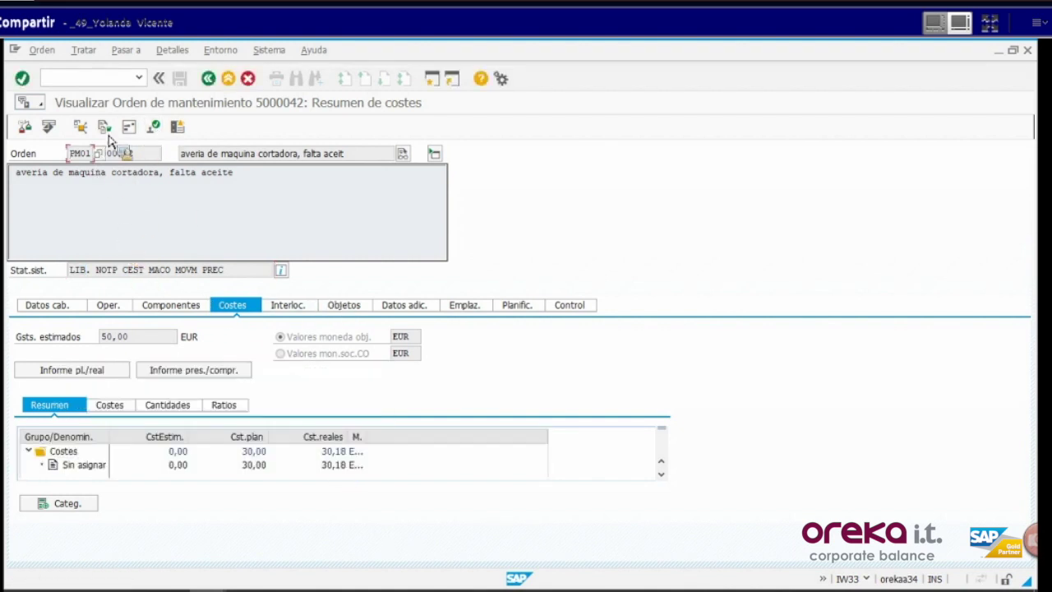
click(110, 130)
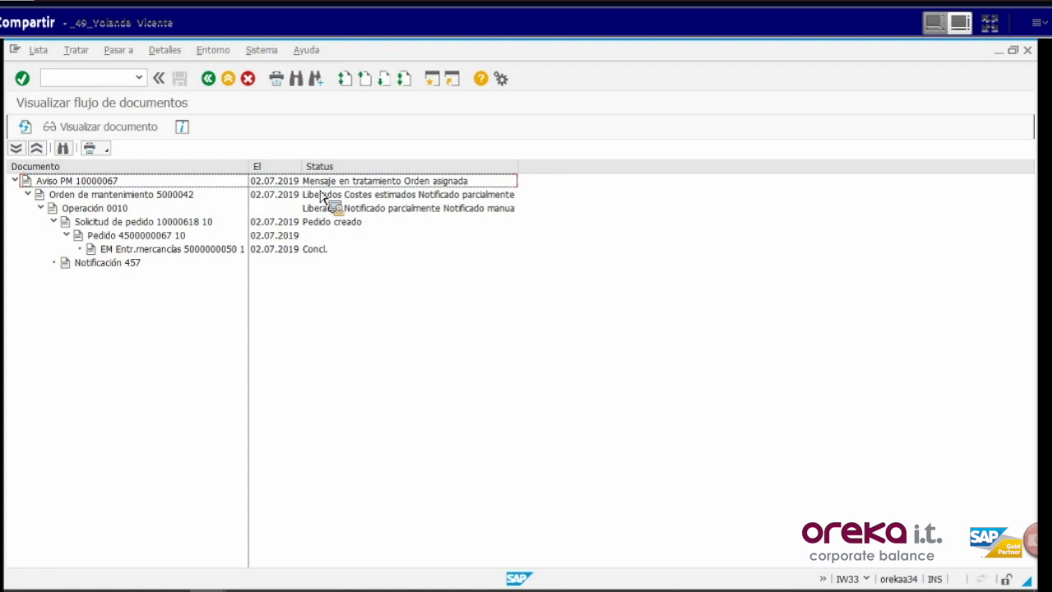
click(209, 79)
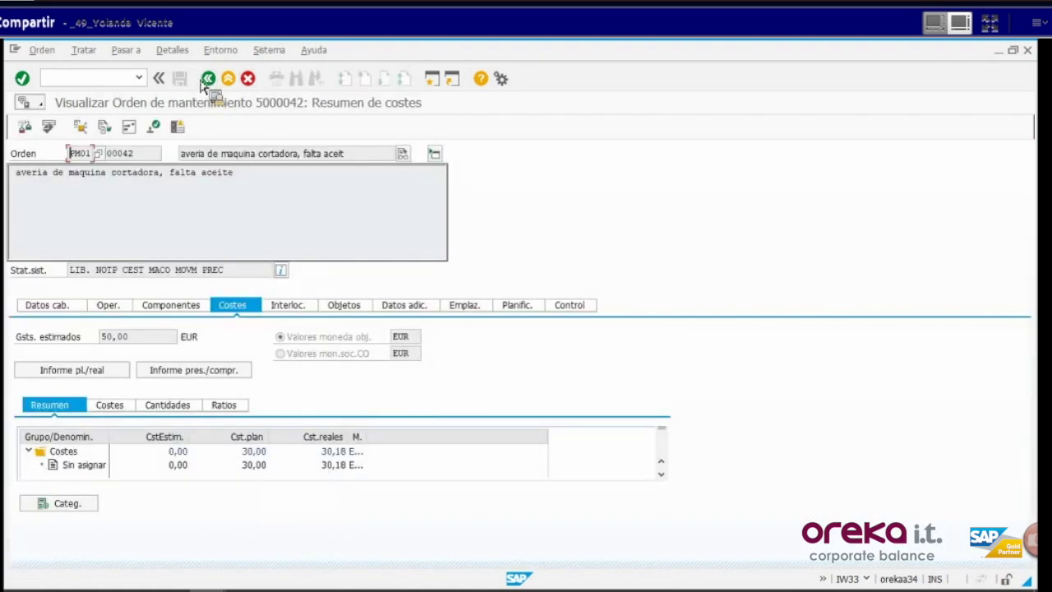
Step: Switch the maintenance order from display to change mode and start its technical completion
click(208, 79)
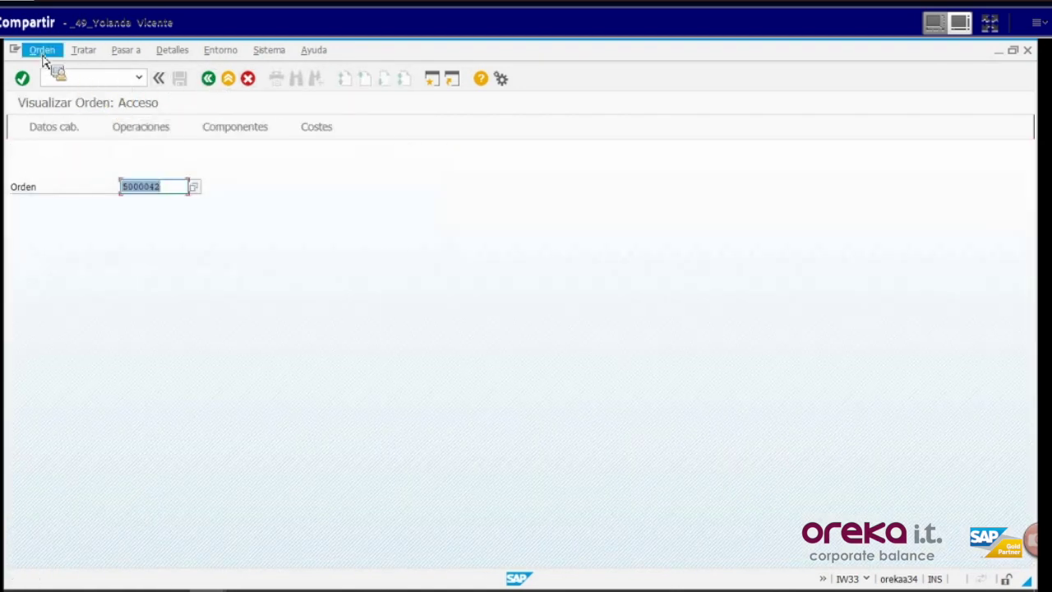
click(43, 51)
click(66, 117)
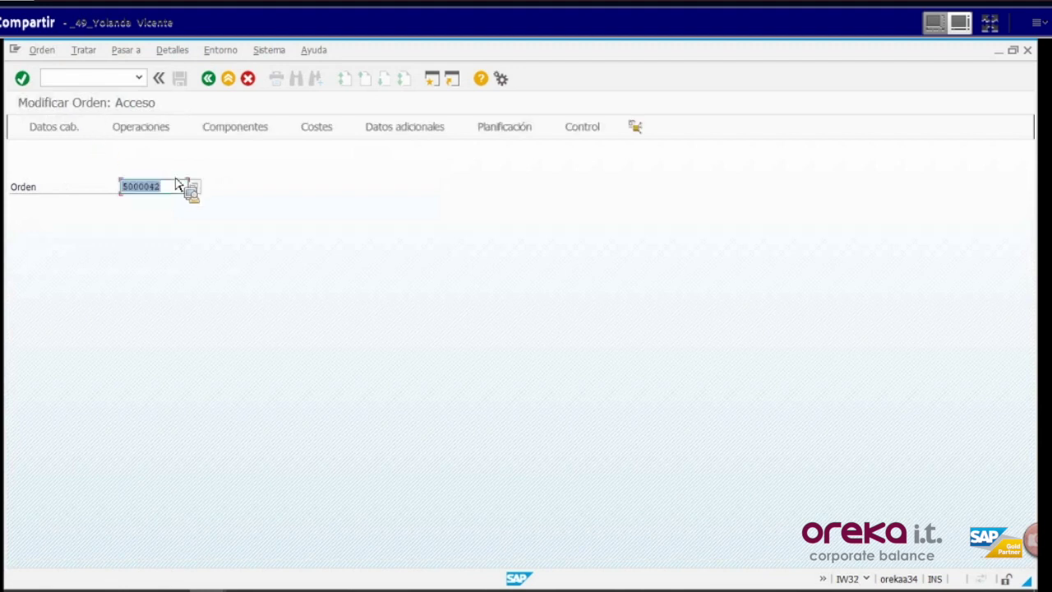
key(Return)
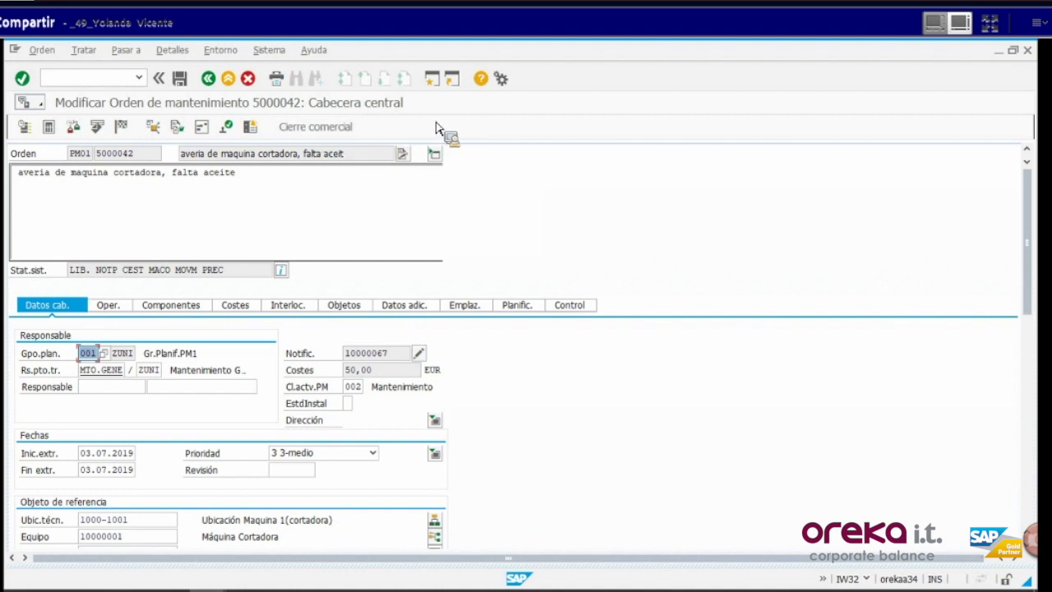
click(129, 134)
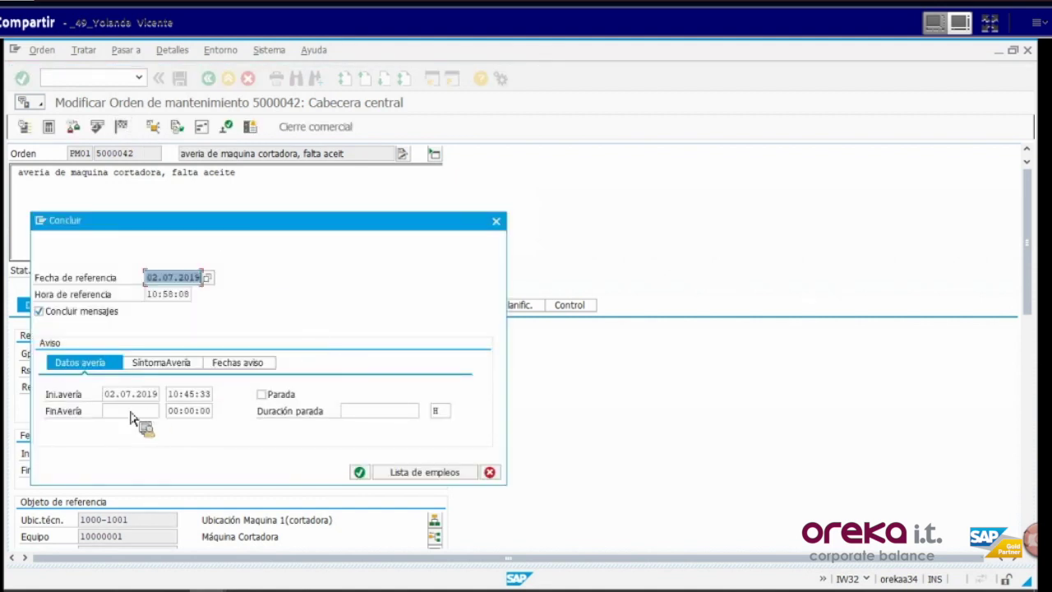
Step: Try to complete the order with malfunction end date 02.07.2019 and no end time
click(132, 411)
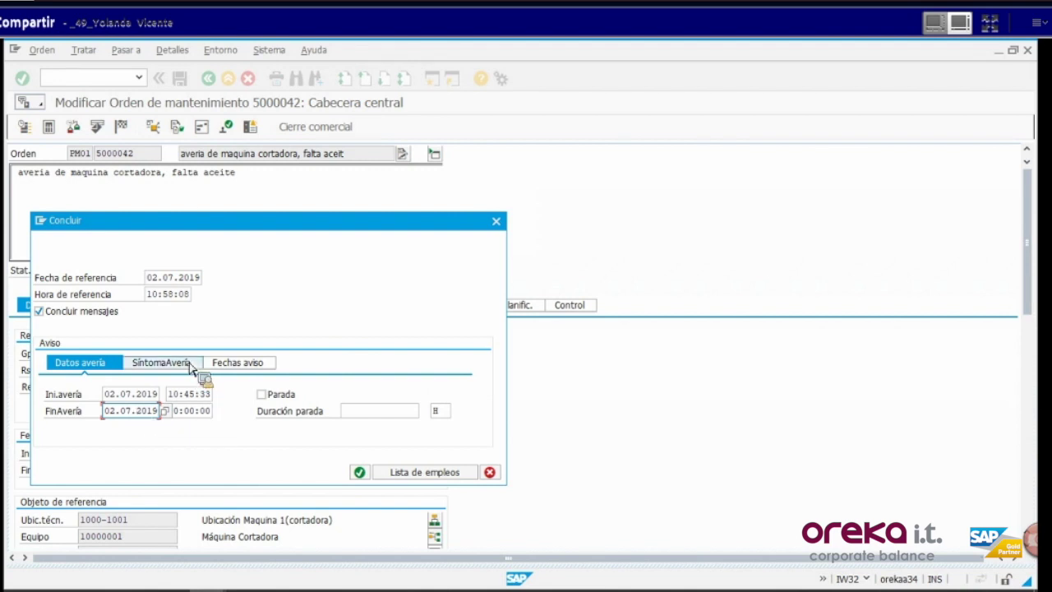
click(388, 416)
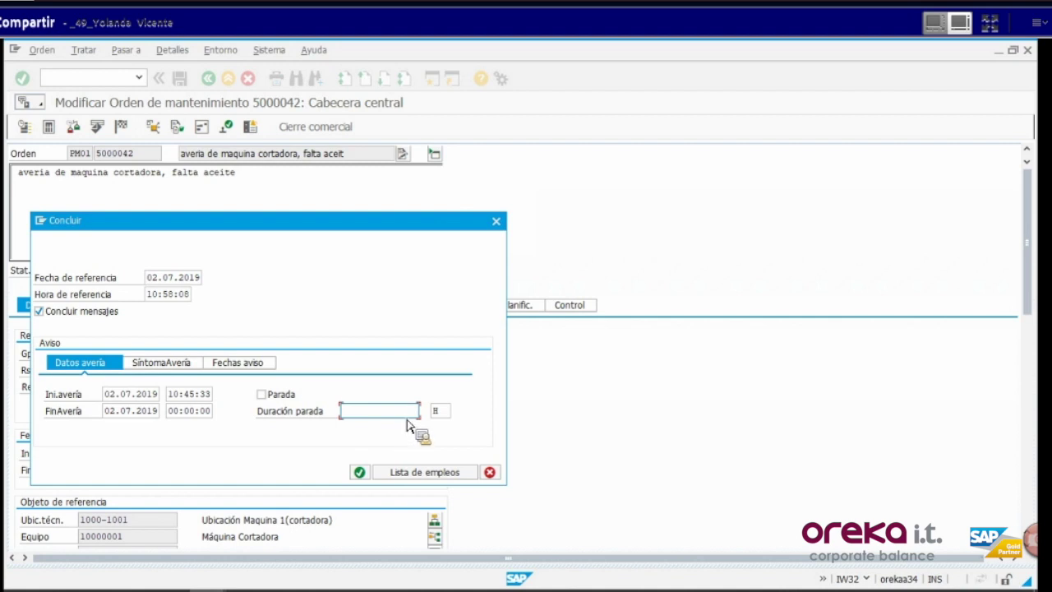
click(359, 473)
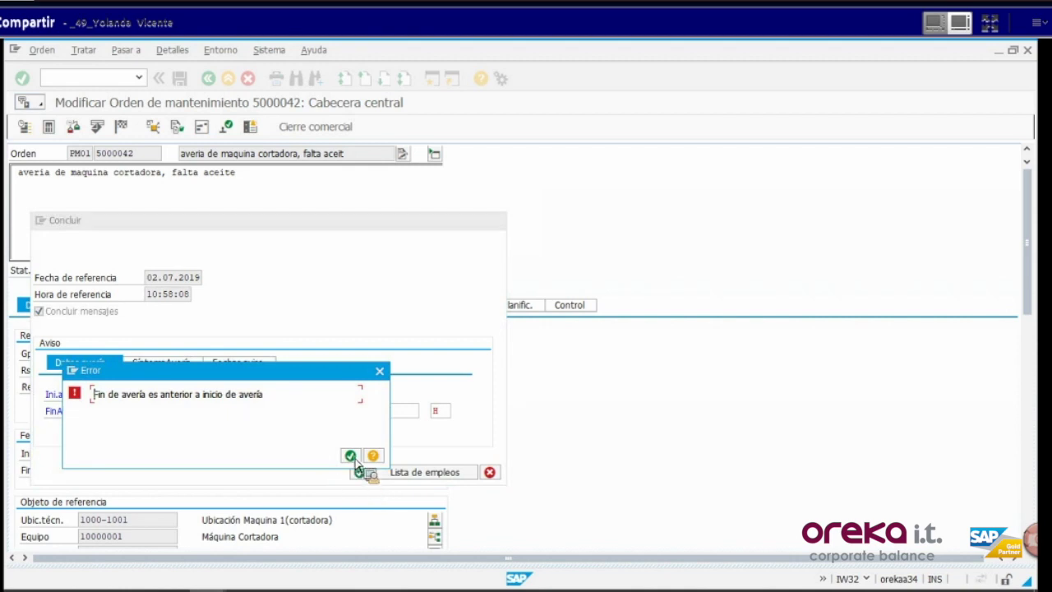
click(351, 455)
Step: Set the malfunction end to 02.07.2019 at 12:00:00 and technically complete the order together with its notification
click(158, 413)
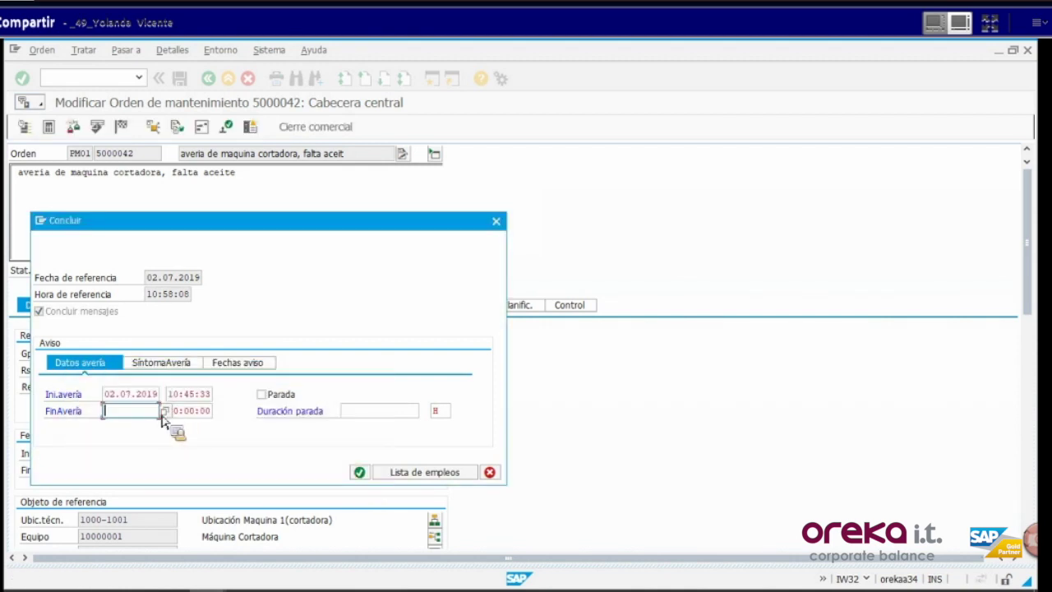
text(02.)
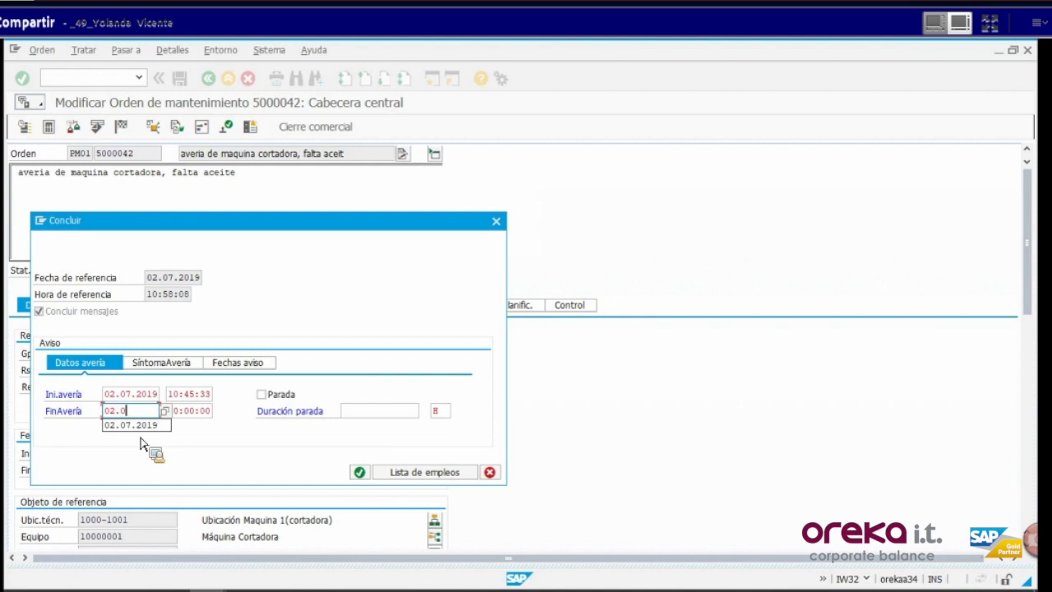
click(144, 426)
click(192, 415)
text(12)
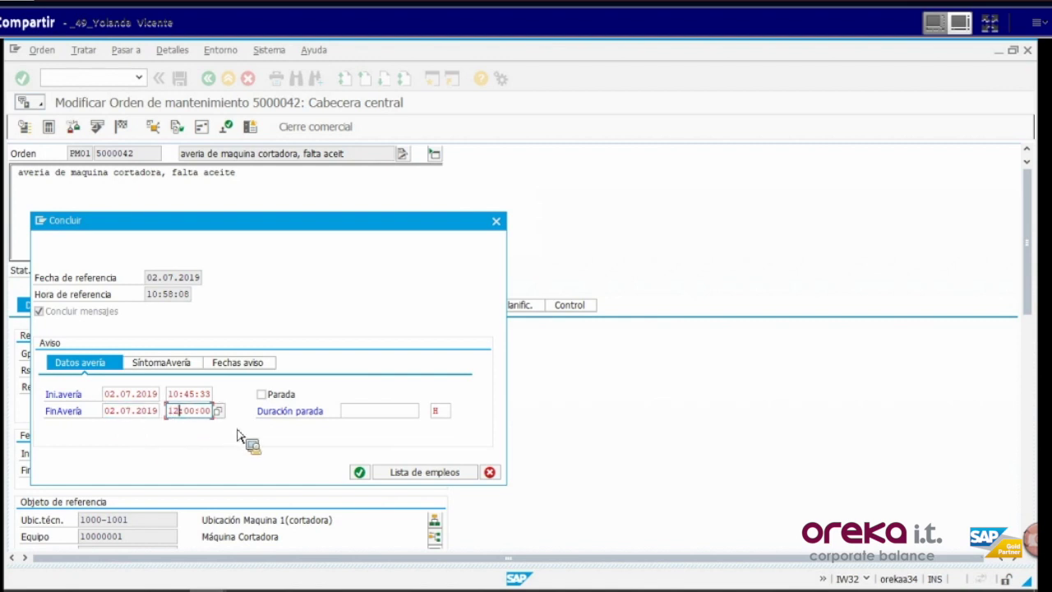
click(360, 473)
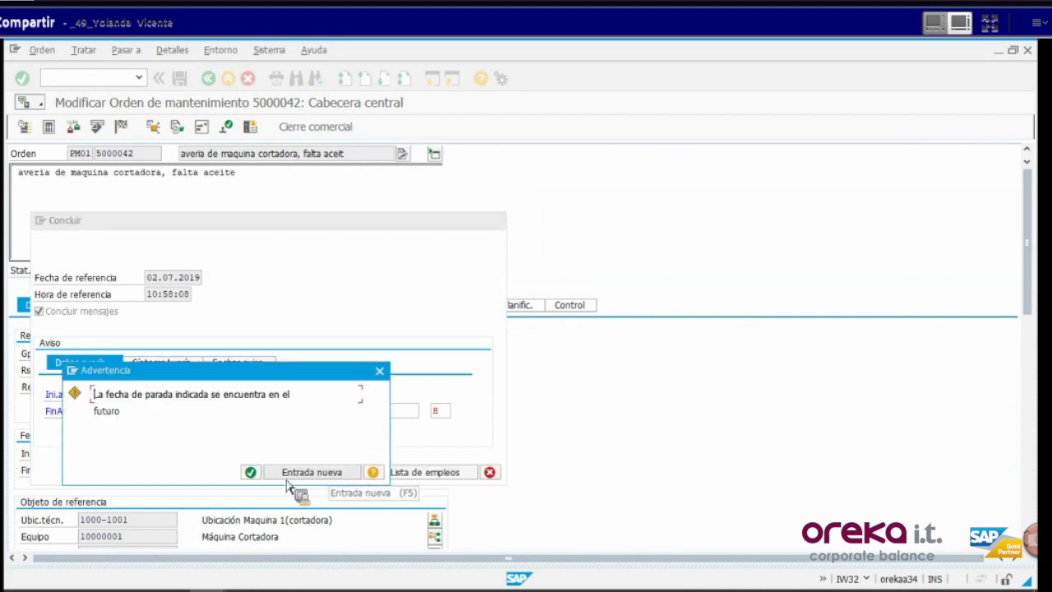
click(251, 473)
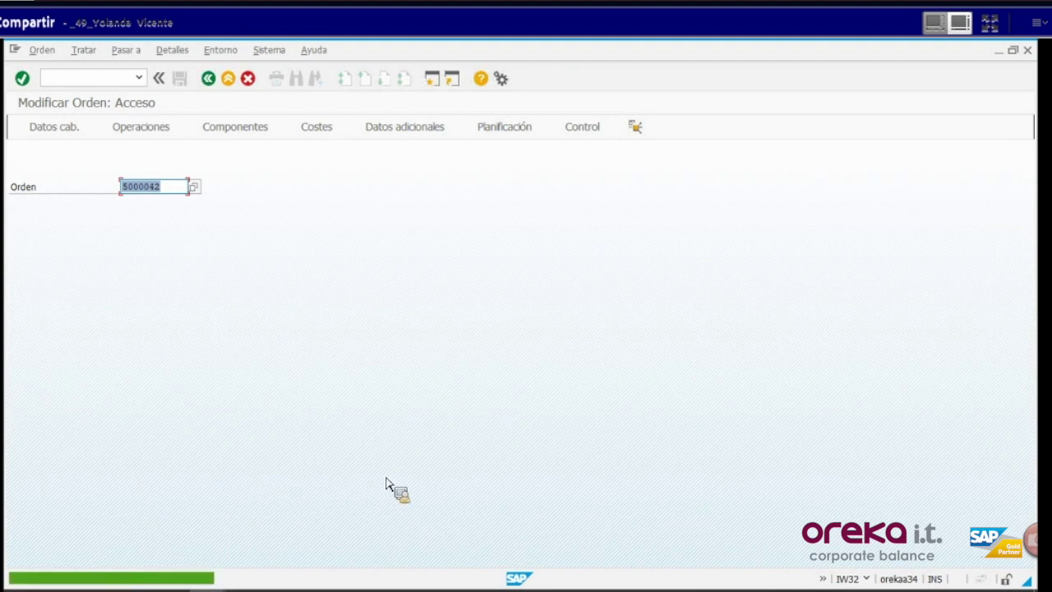
Step: Reopen the completed order and examine the notification, order and operation statuses in its document flow
click(155, 189)
key(Return)
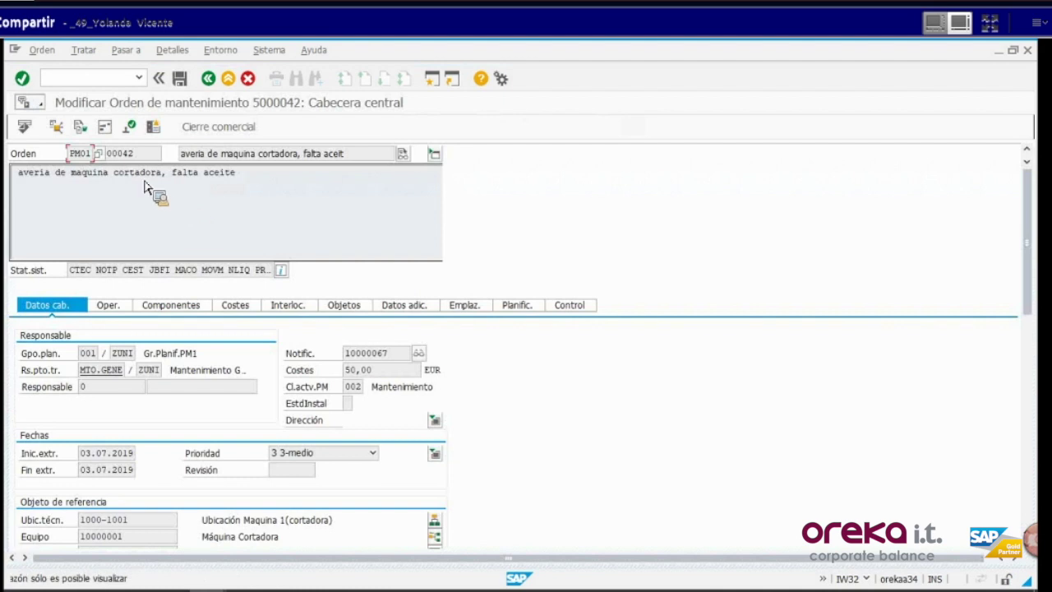
click(80, 128)
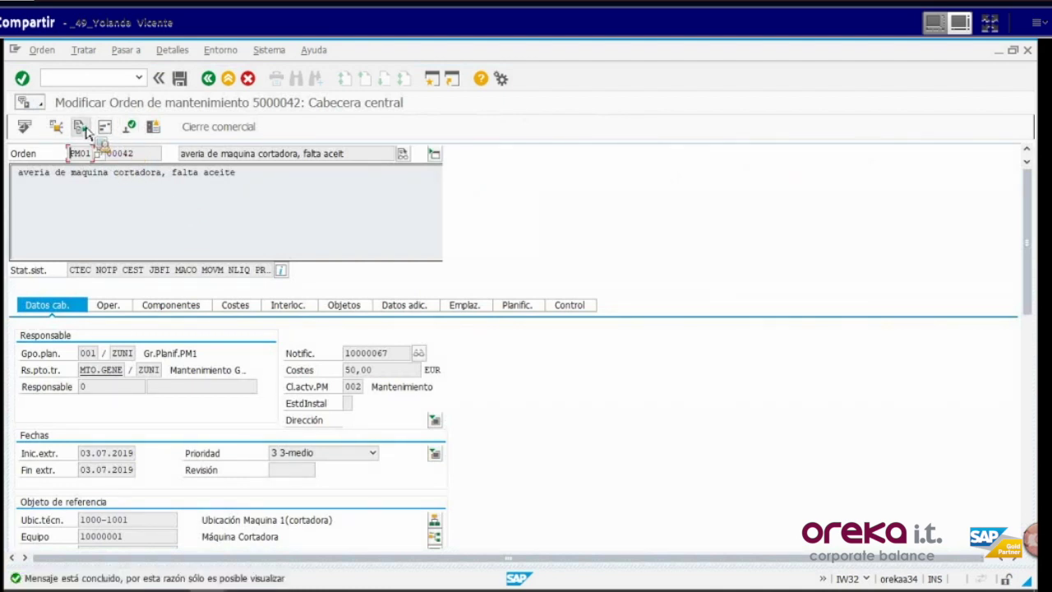
click(27, 128)
click(427, 220)
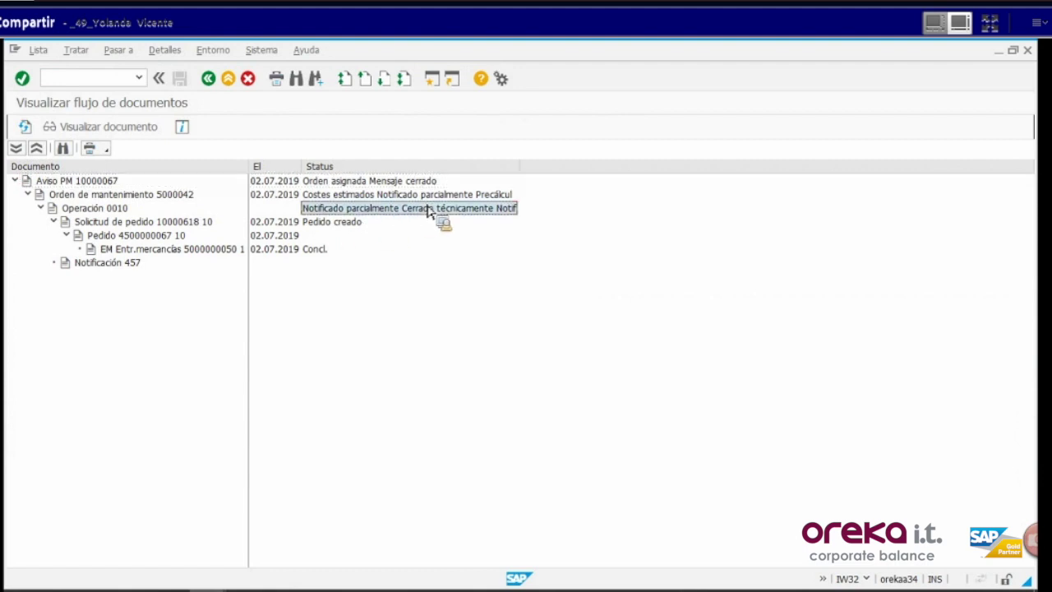
click(484, 208)
click(429, 209)
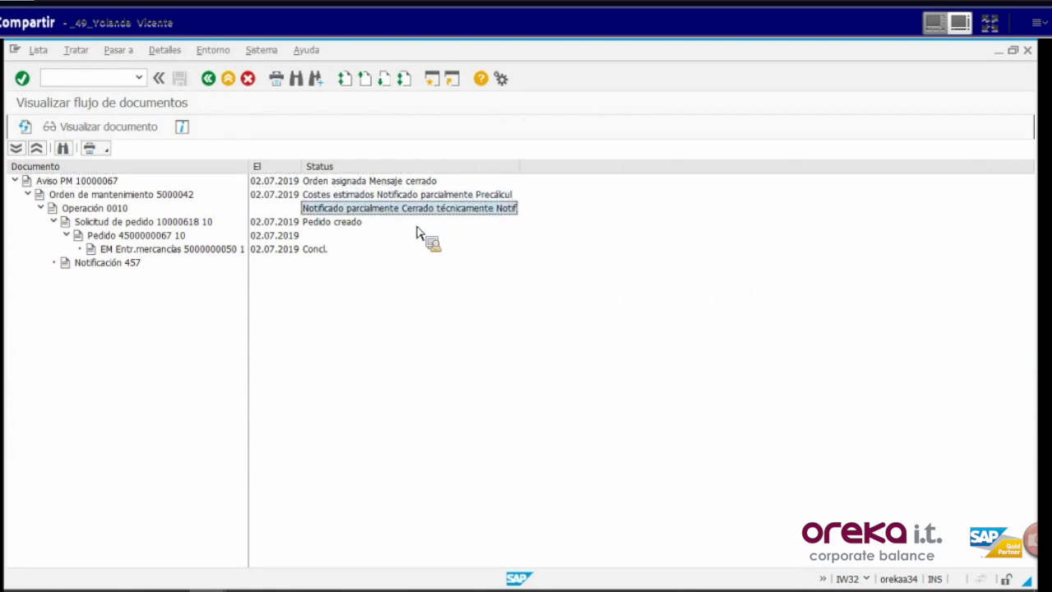
key(Up)
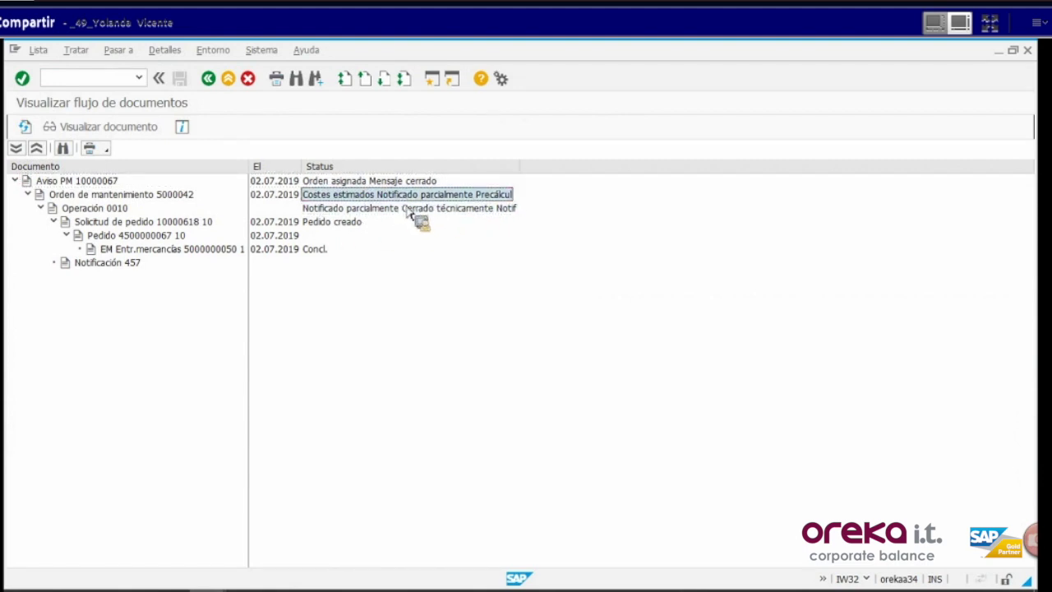
key(Up)
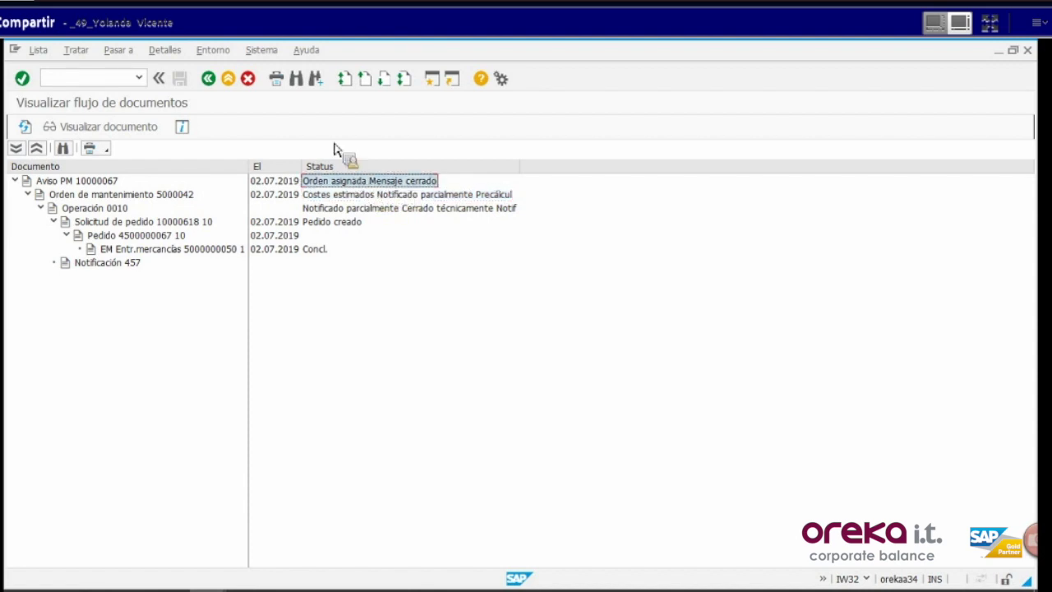
click(209, 79)
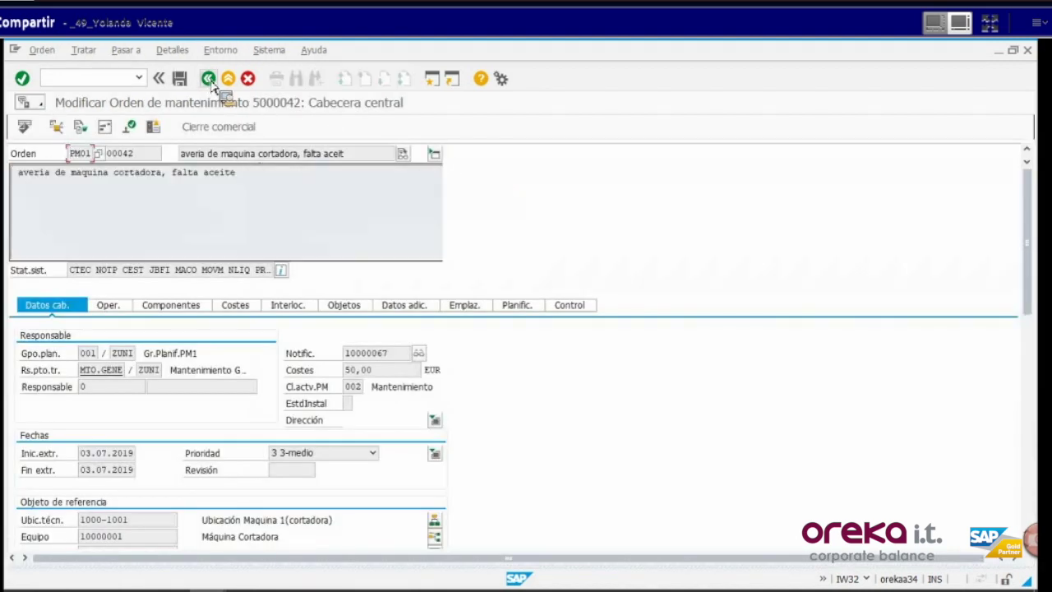